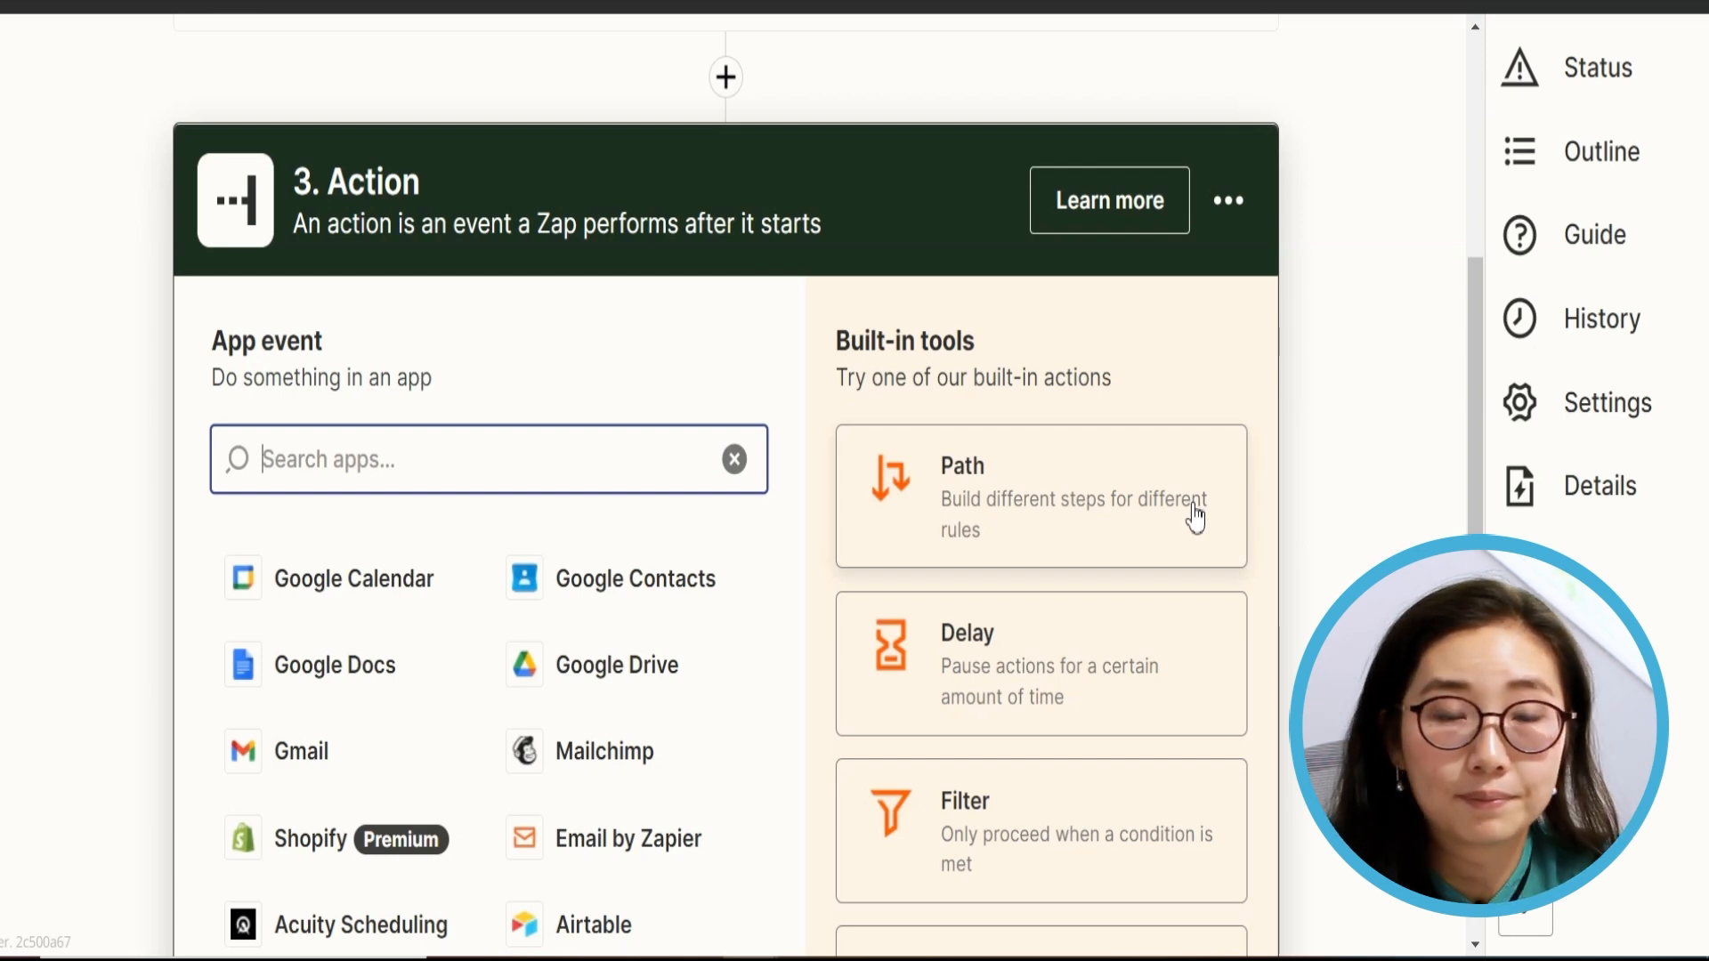
Step: Add the built-in Path tool as the third step of the Zap, after Find Record in Airtable
click(1024, 488)
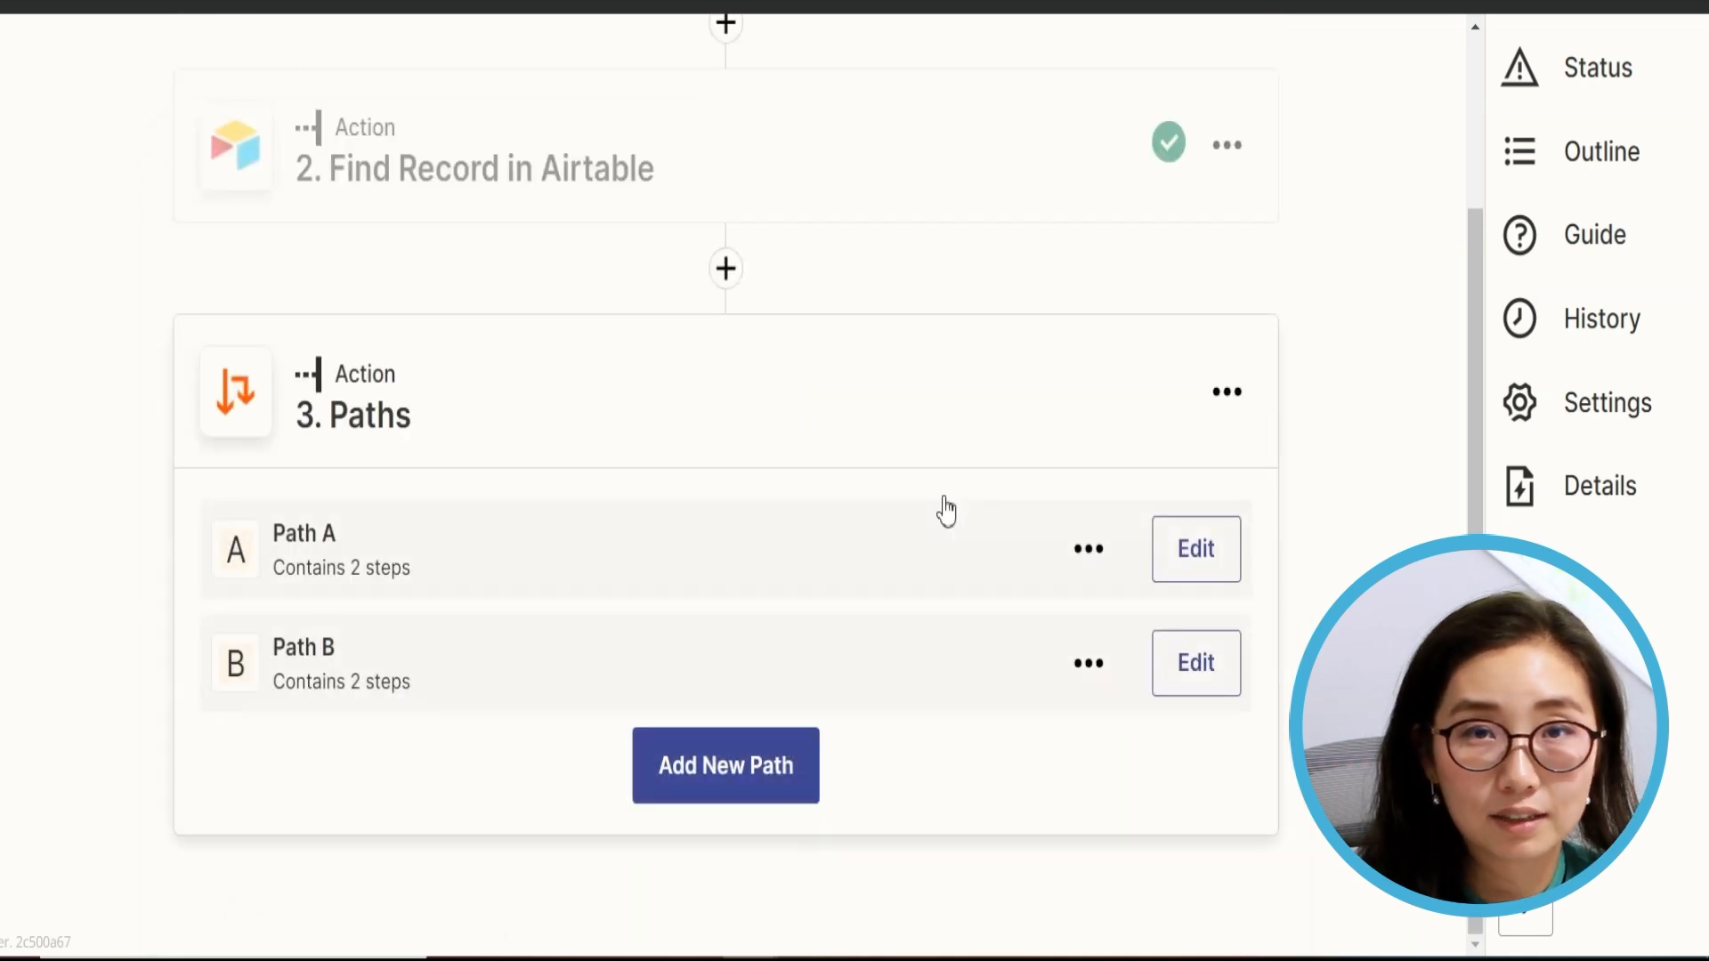
scroll(946, 509, up, 2)
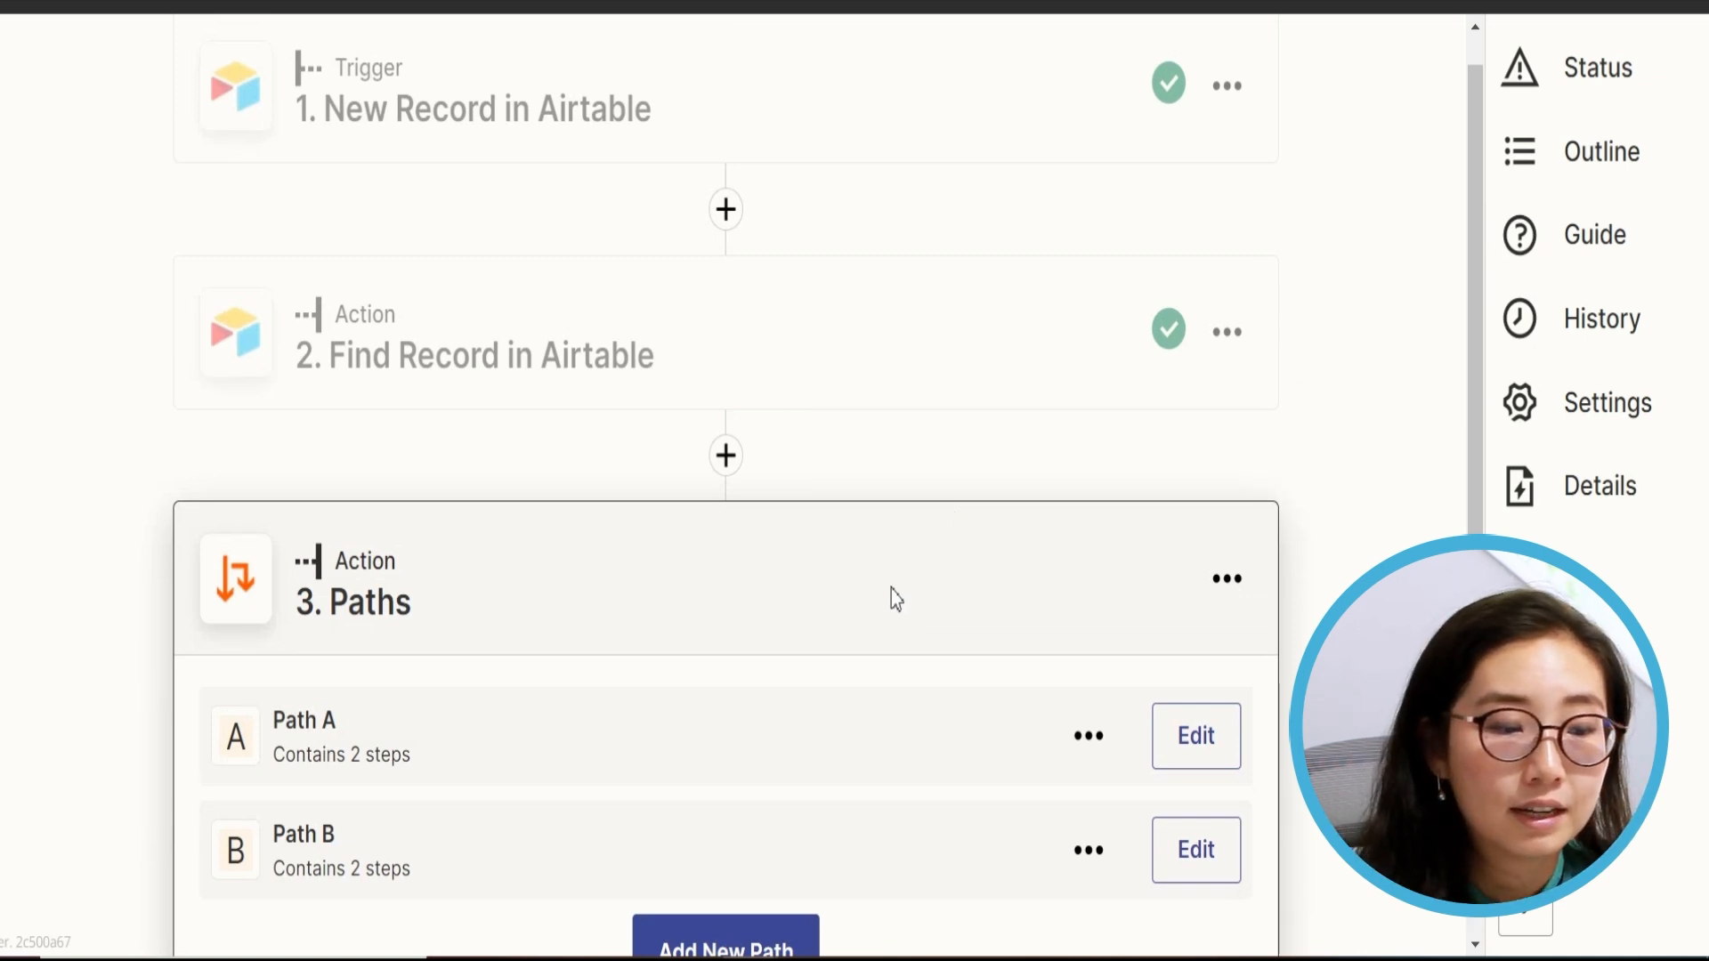
scroll(892, 592, down, 2)
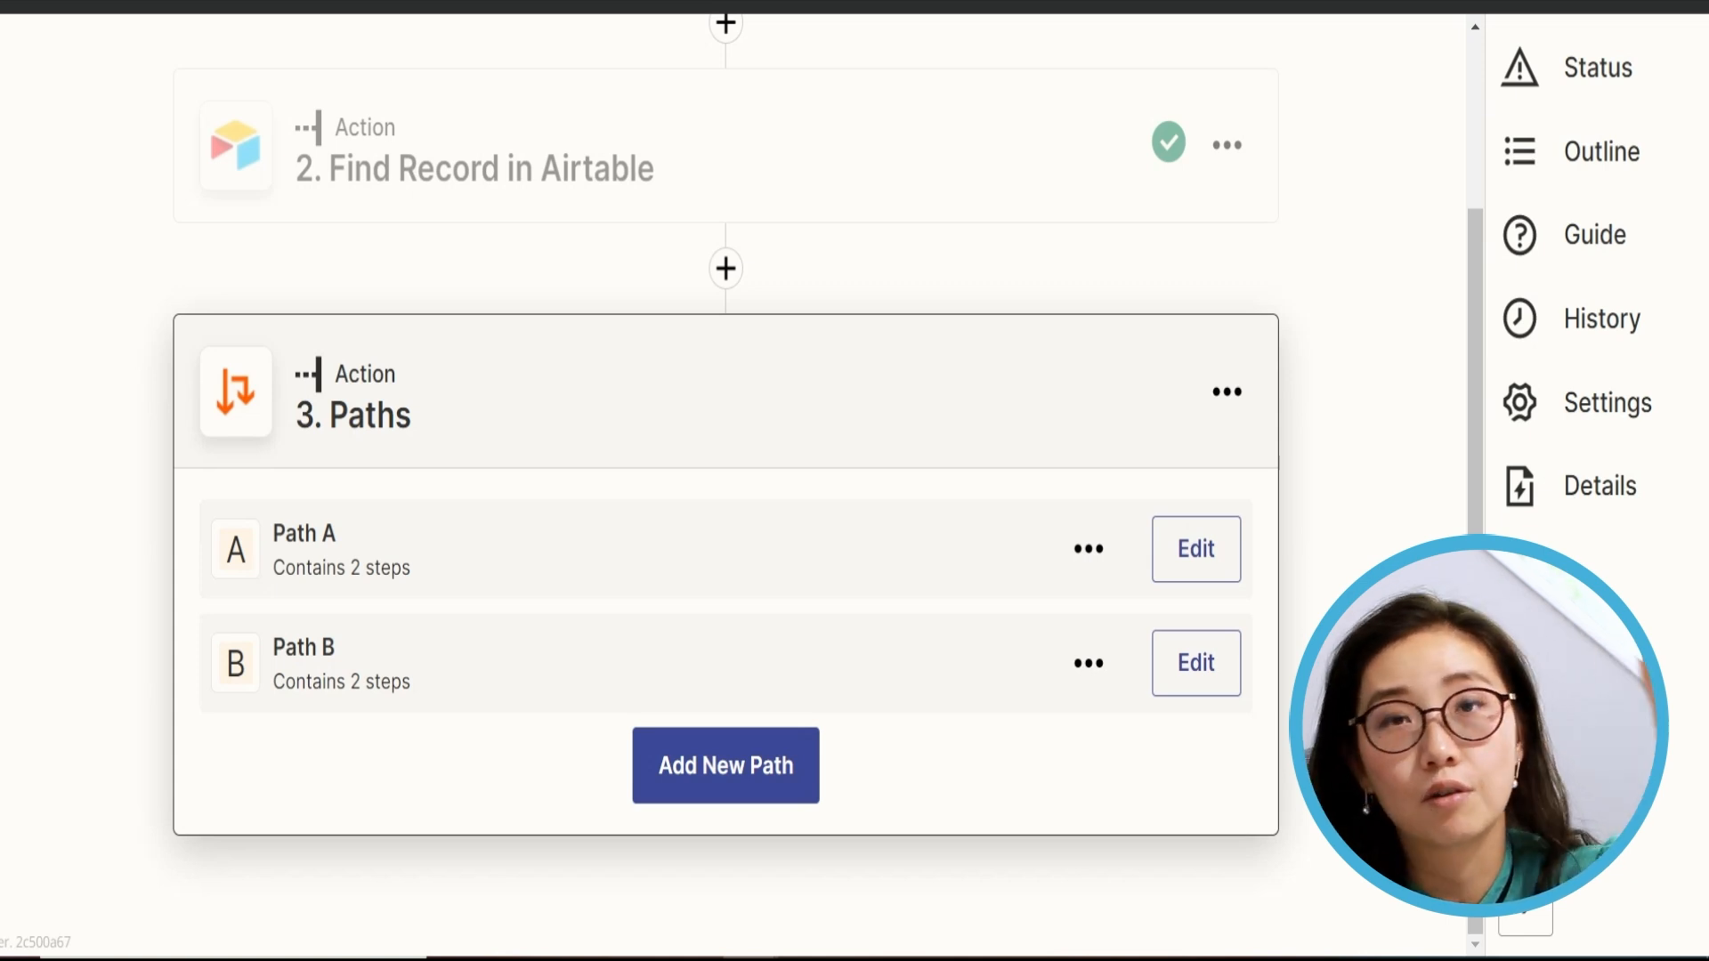
scroll(896, 673, up, 3)
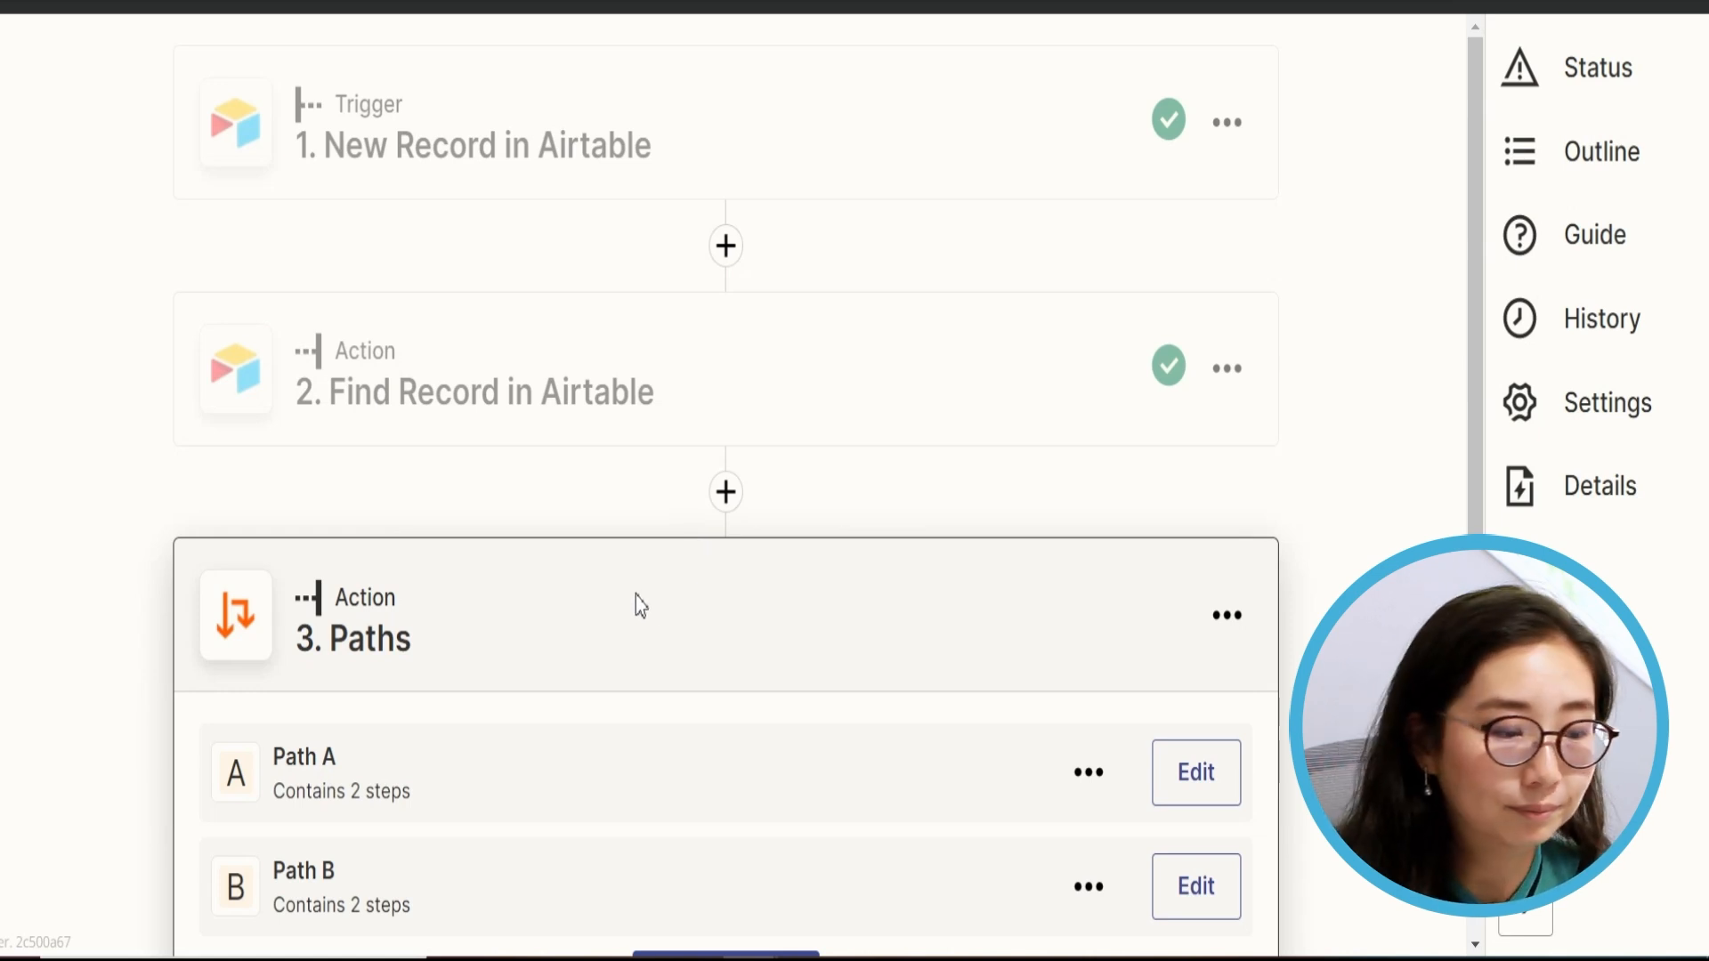
scroll(653, 519, down, 2)
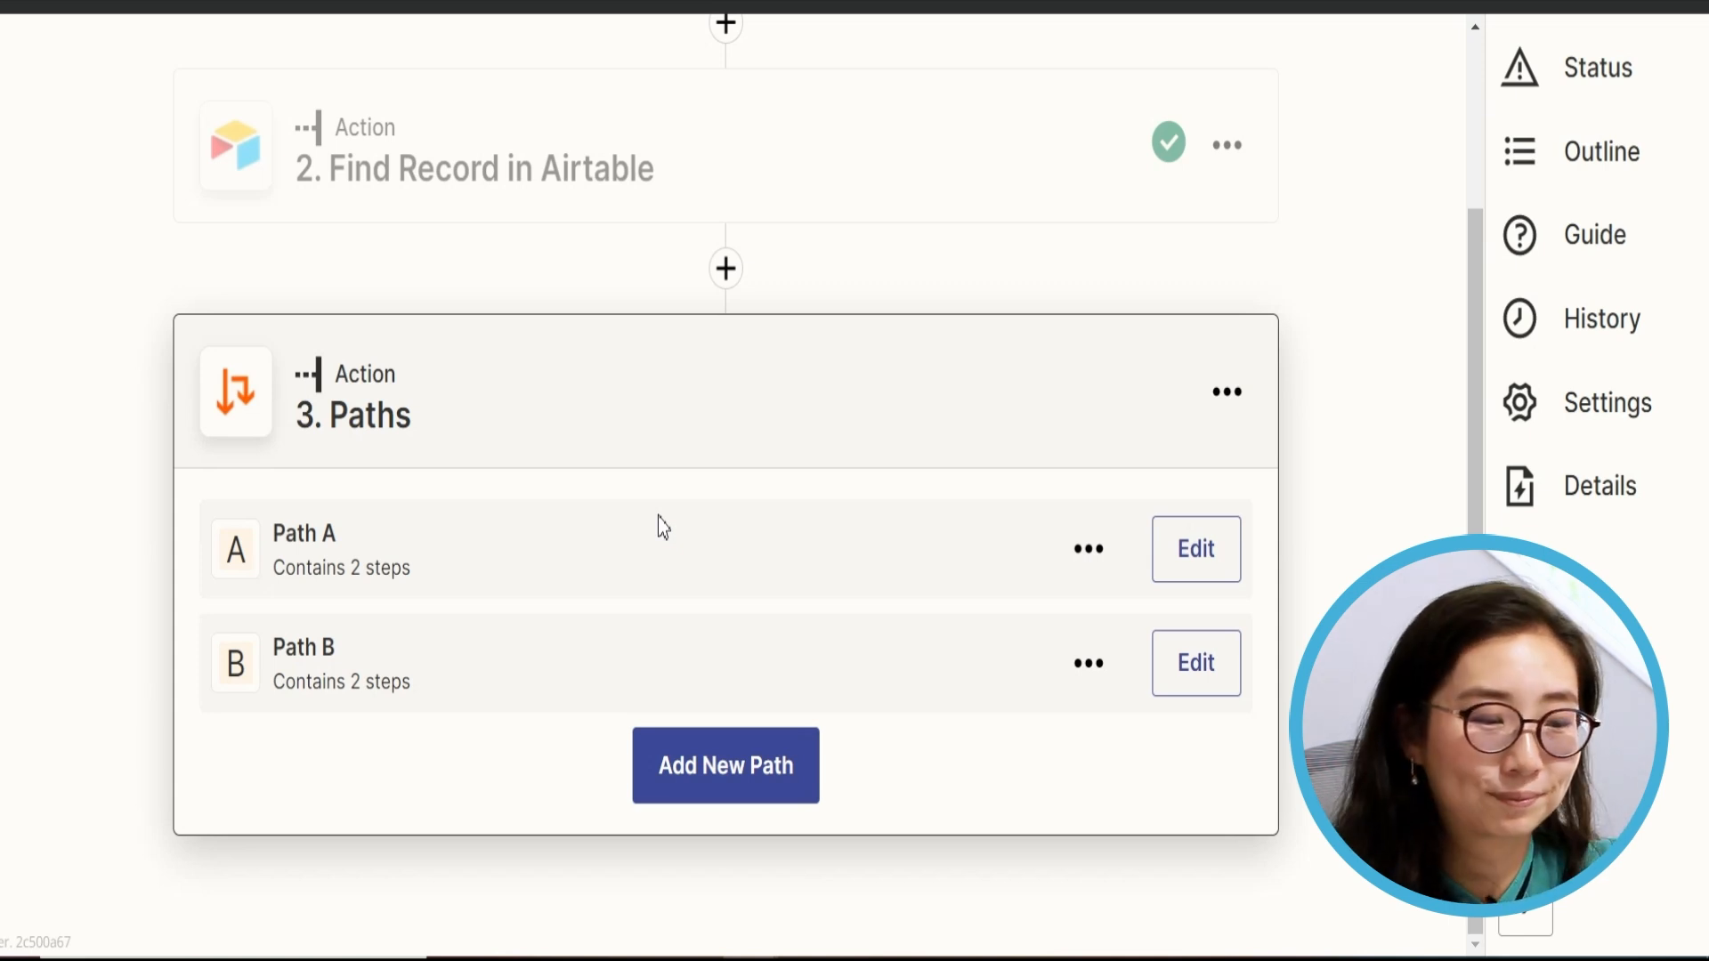
scroll(658, 516, up, 3)
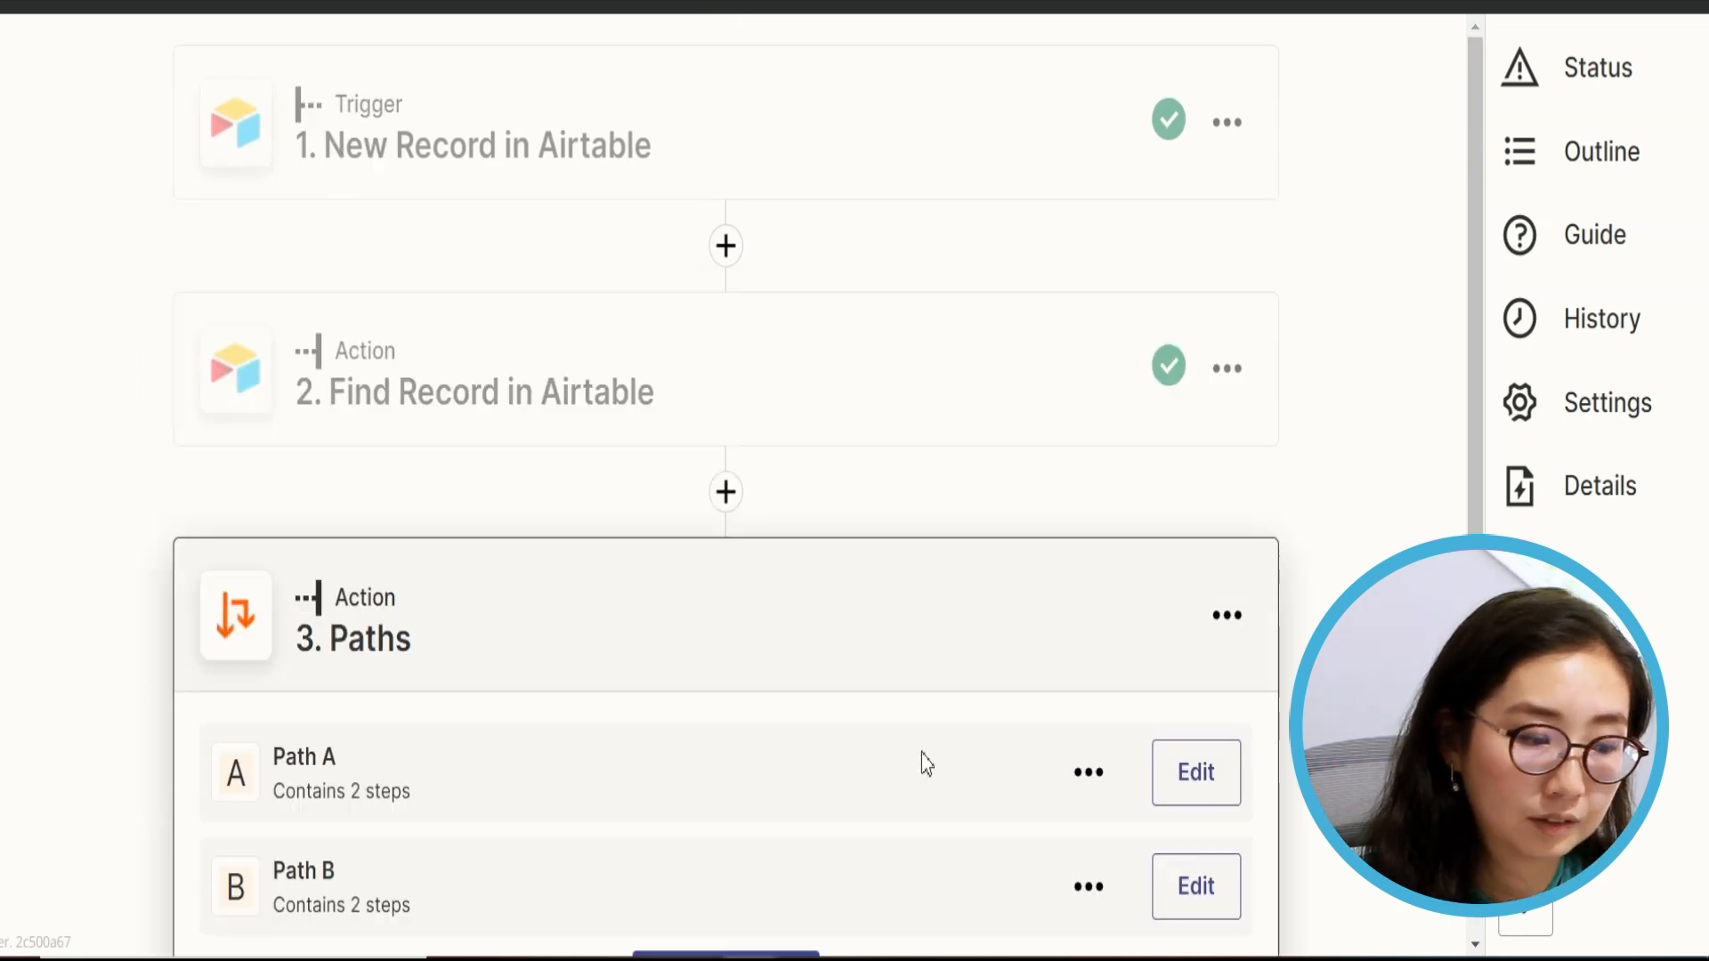
Step: Open Path A for editing and rename it "Path A - The contact already exists"
click(1187, 800)
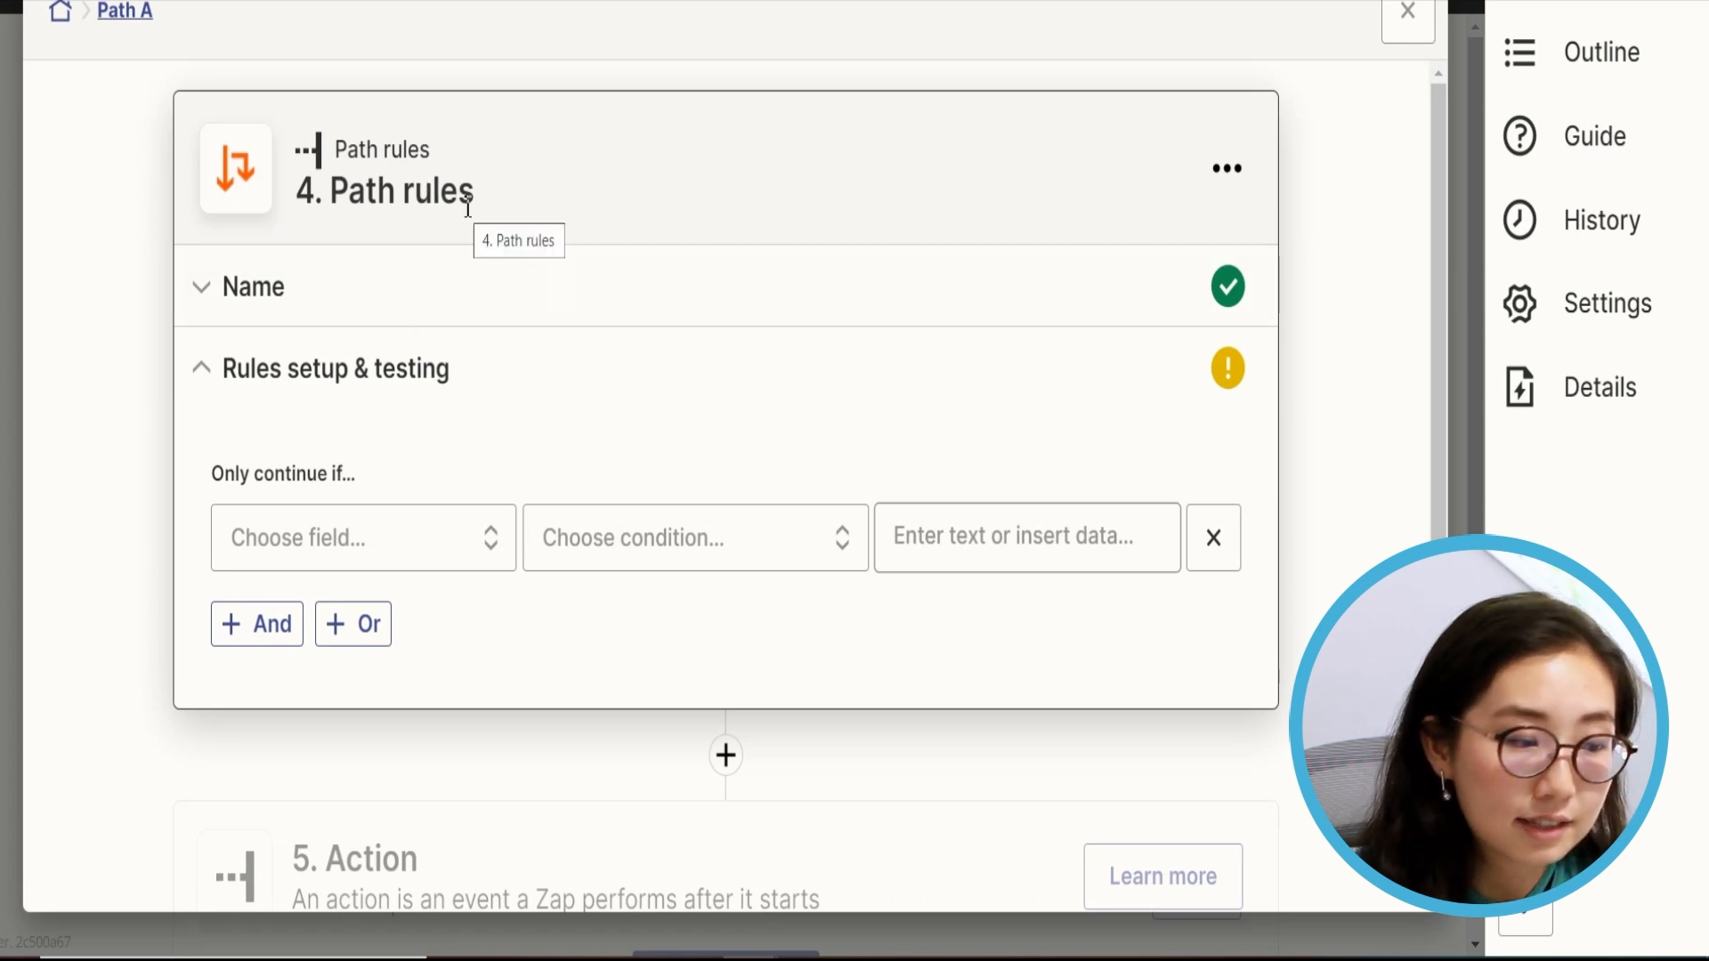
click(397, 561)
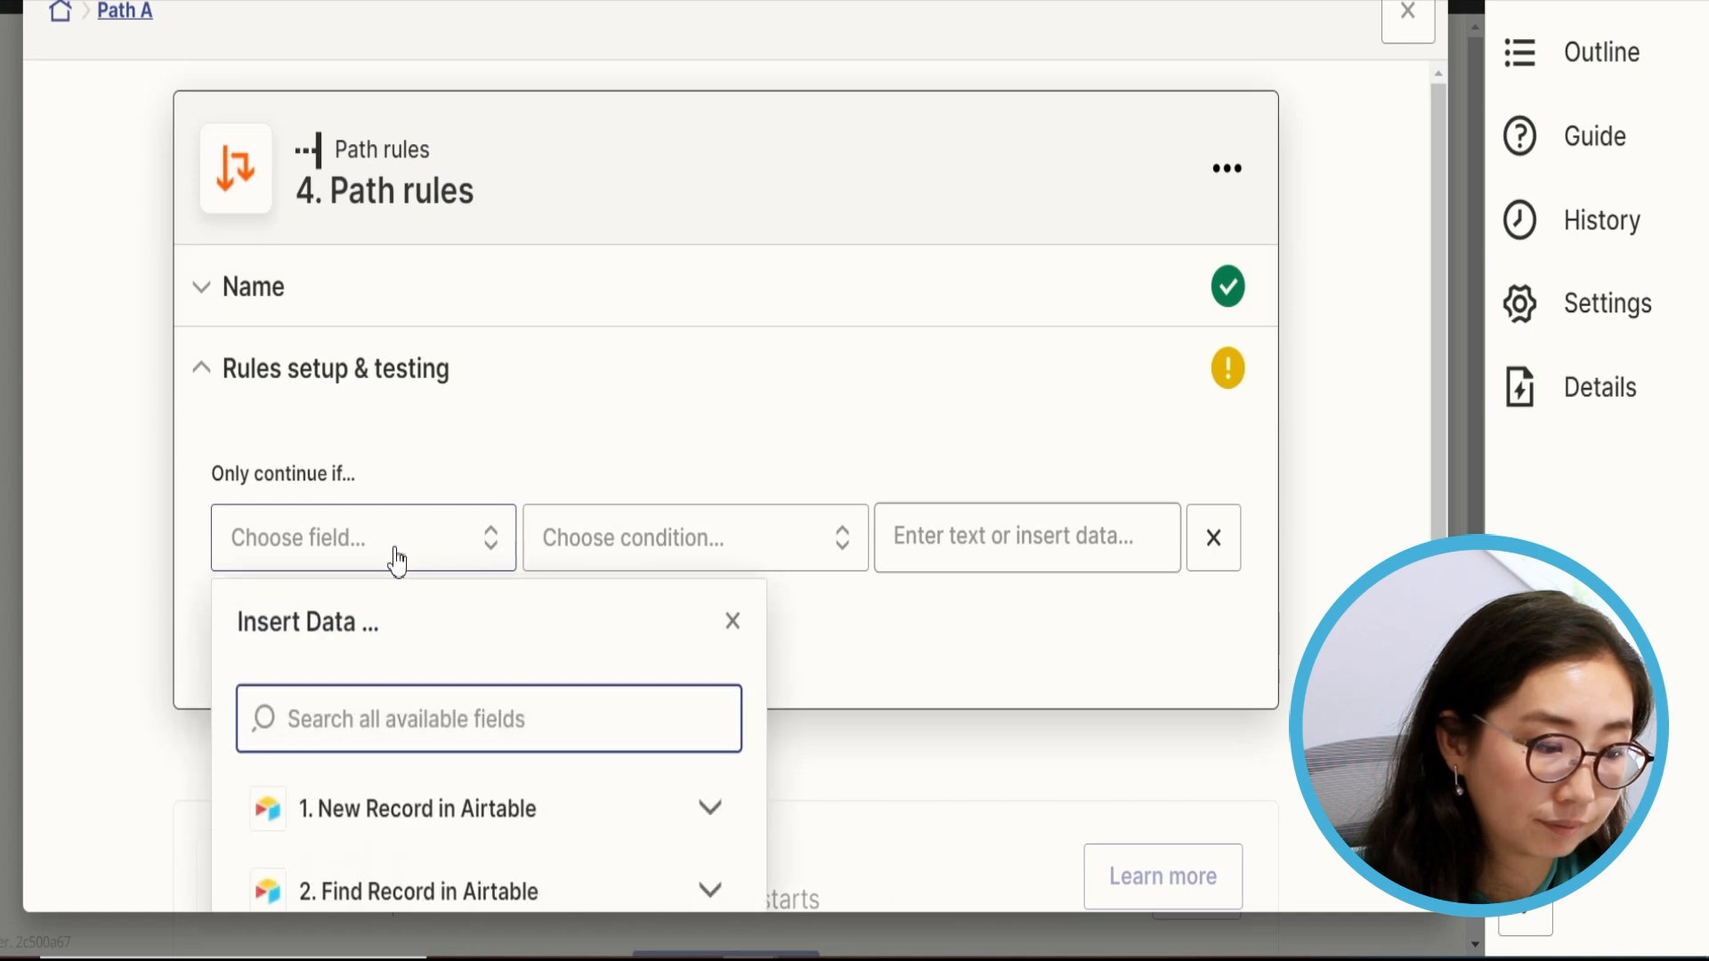
click(356, 307)
drag(389, 454, 137, 451)
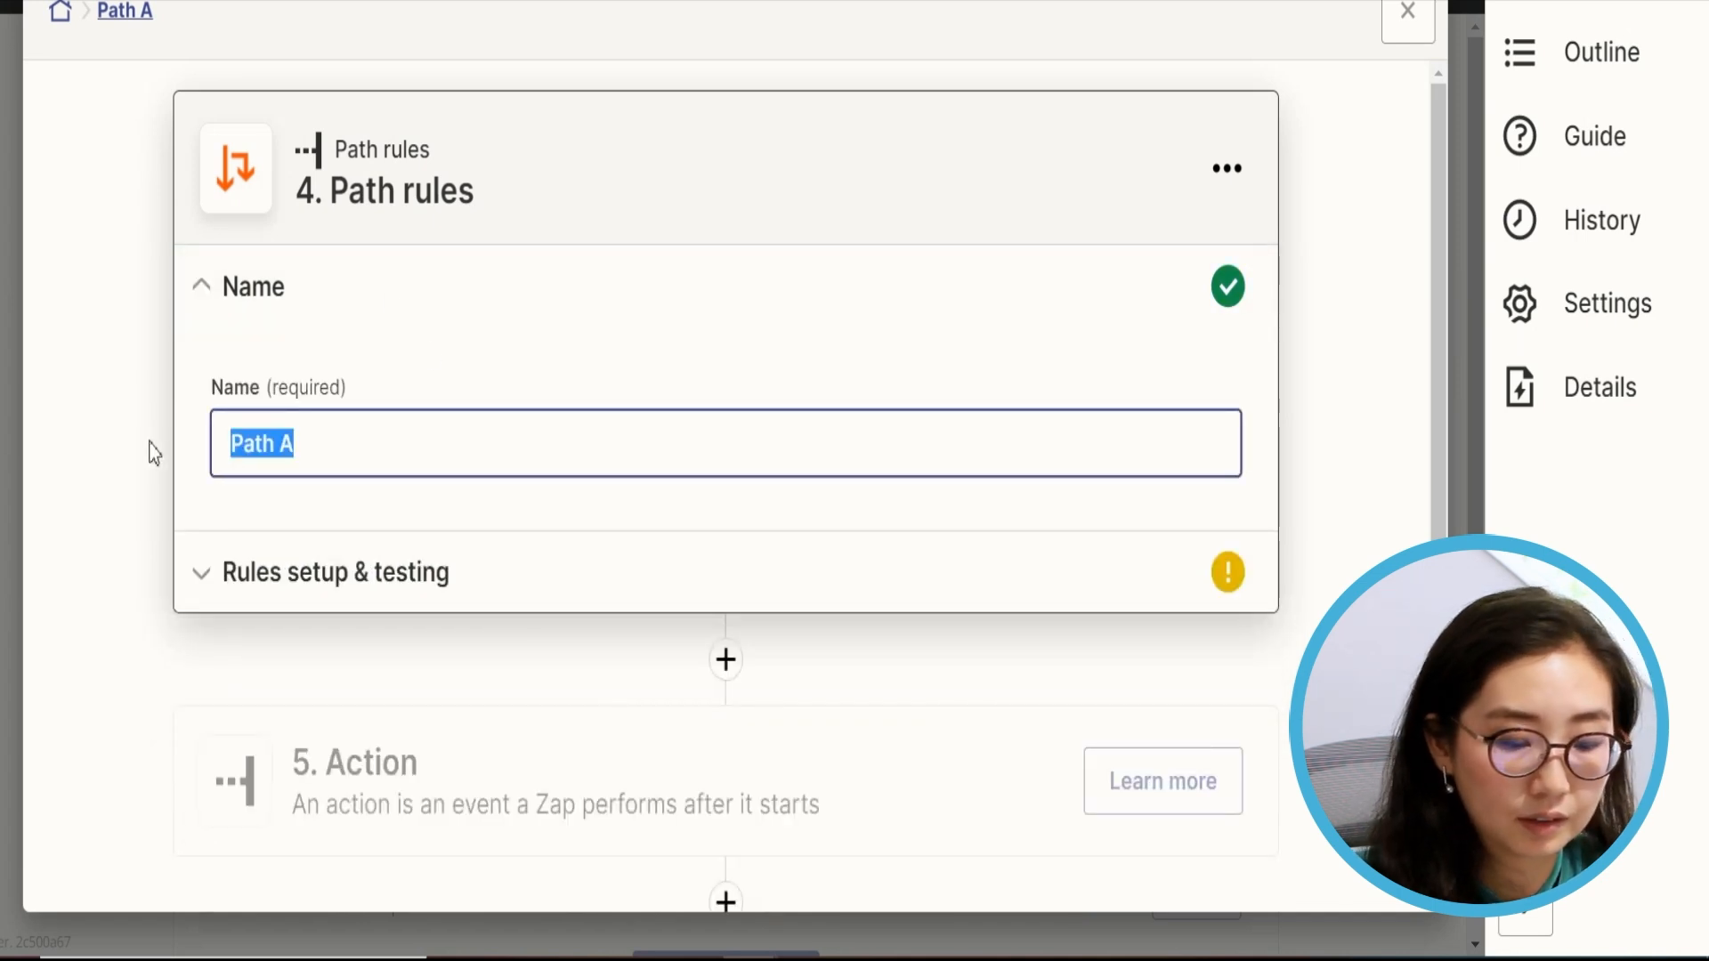
key(End)
text(- The customer already exists)
click(445, 445)
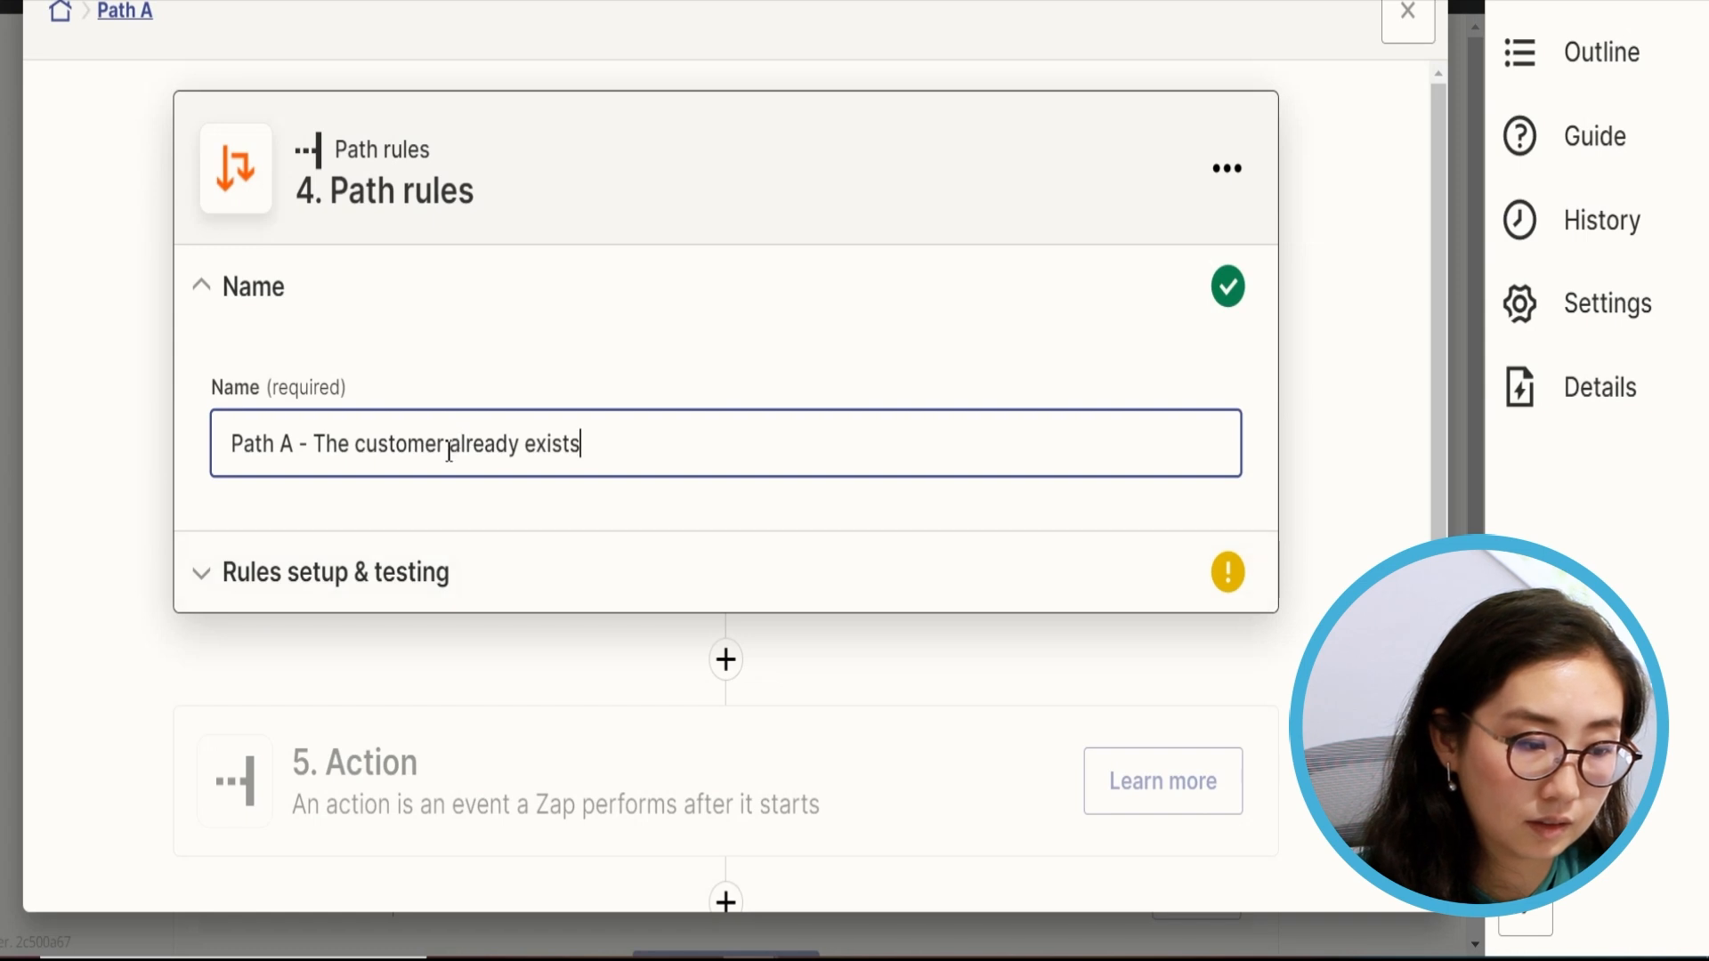
key(ctrl+shift+Left)
text(contact)
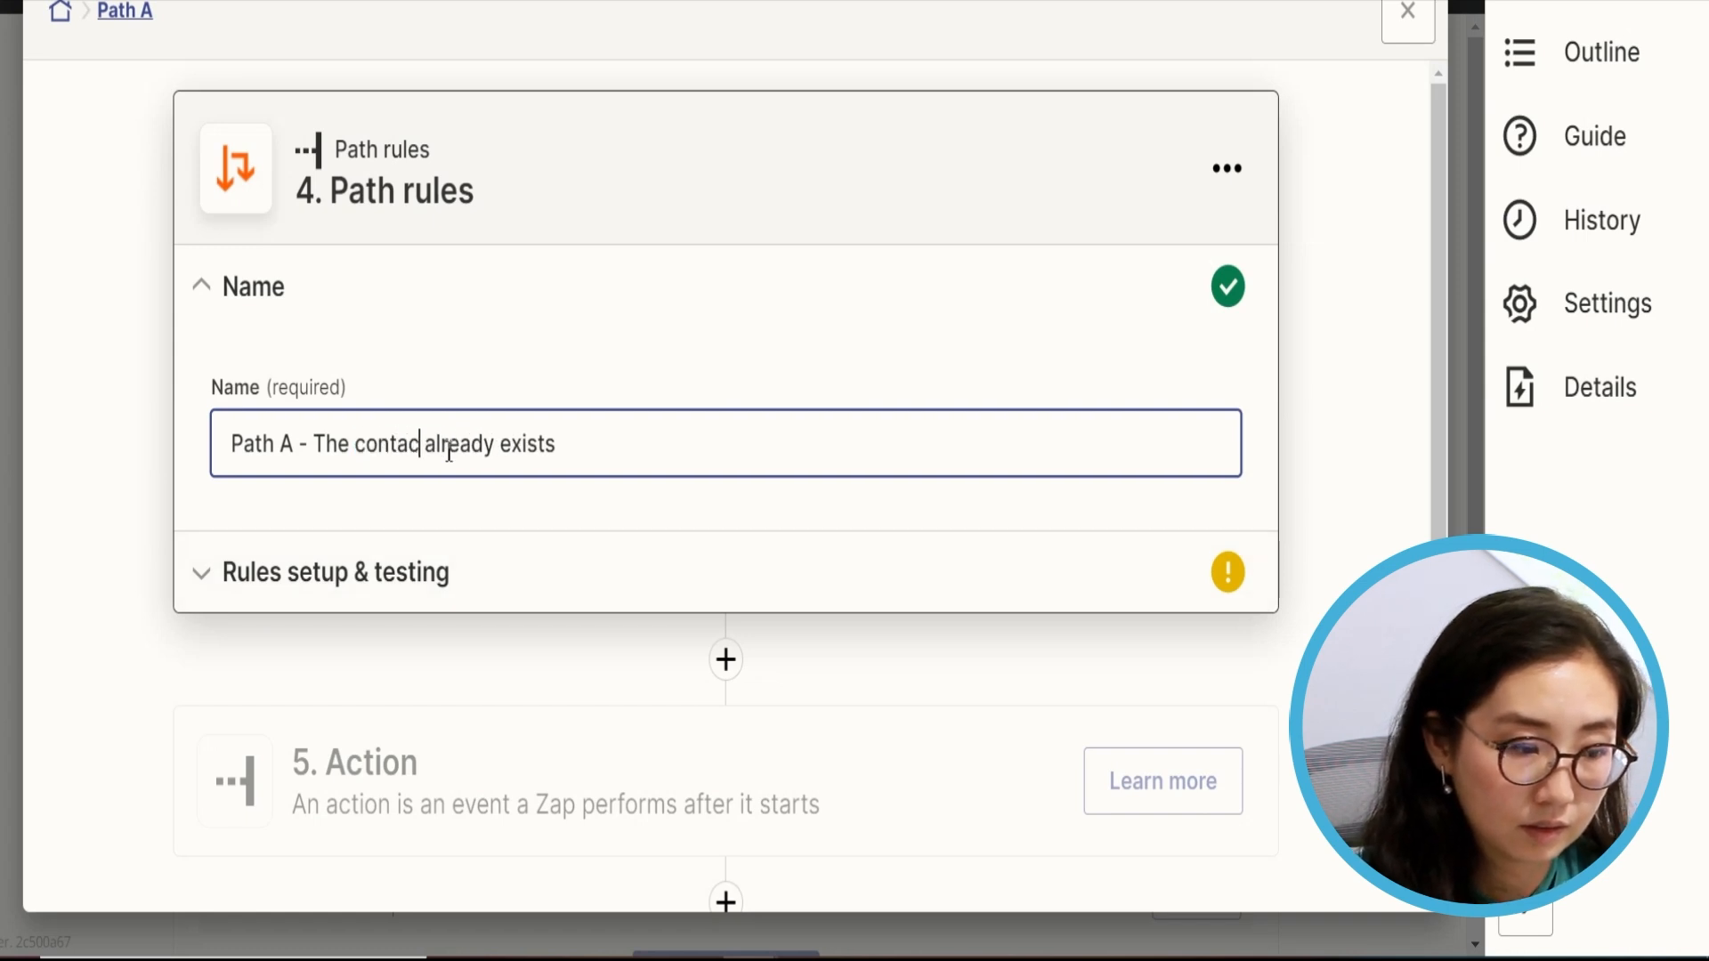
Step: In the path's rules, choose Zap Data Was Found from the Find Record in Airtable step as the field to check
click(360, 583)
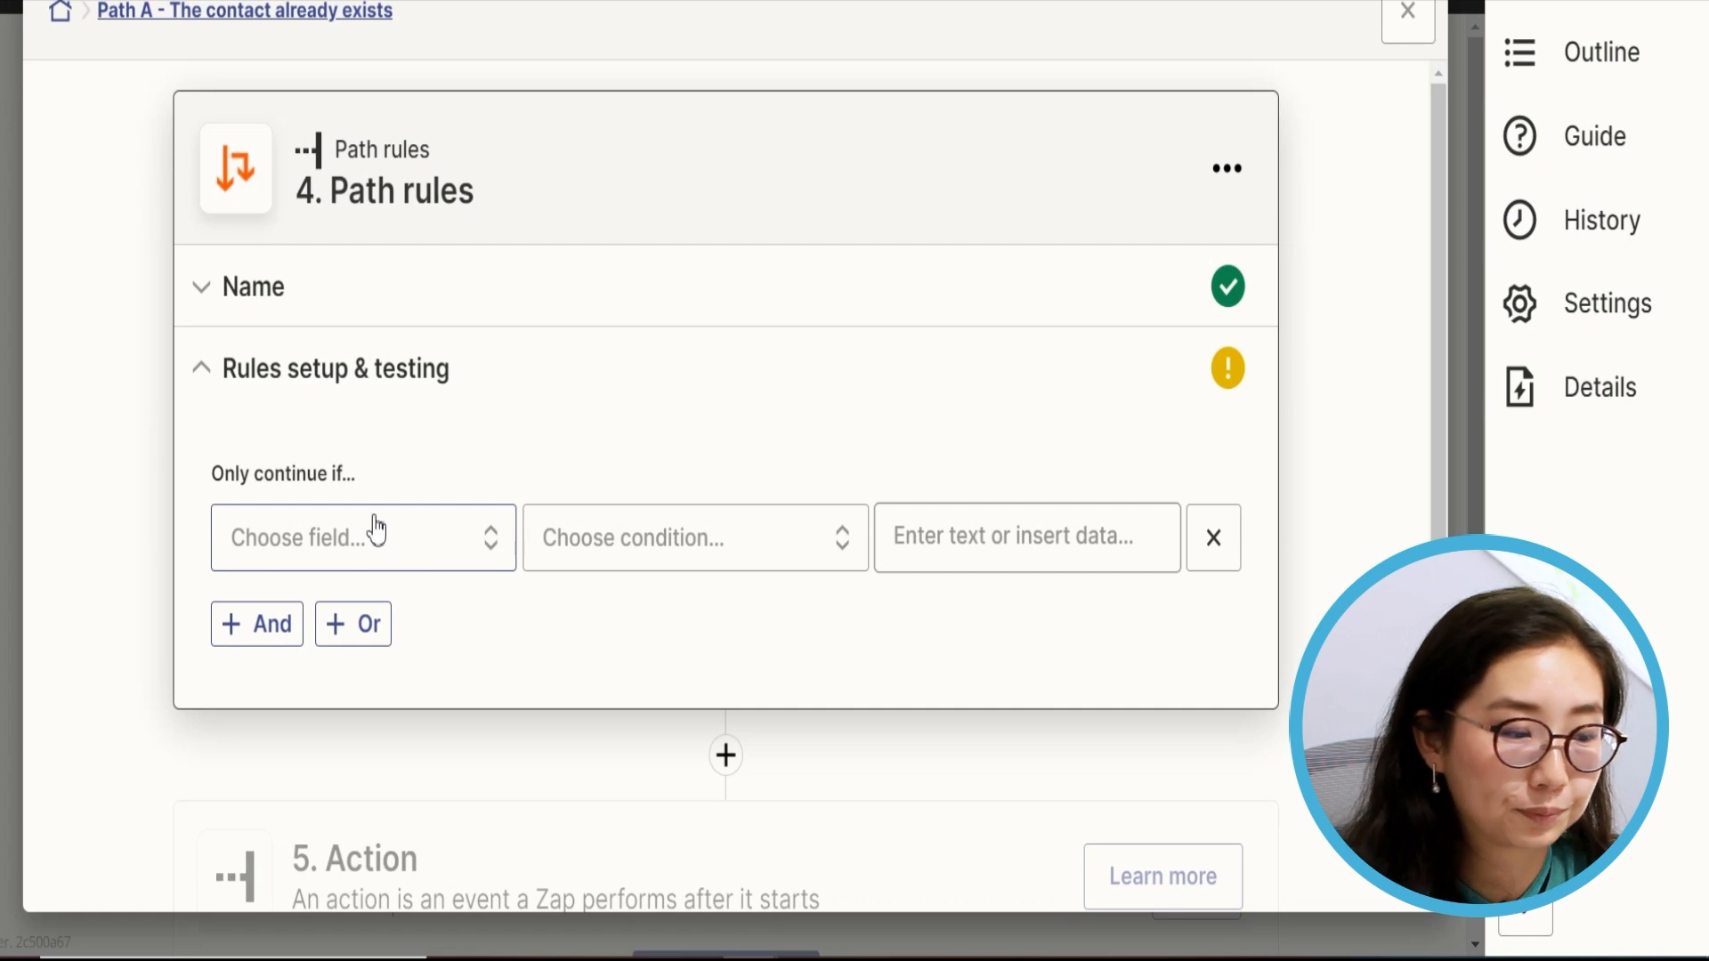
click(375, 532)
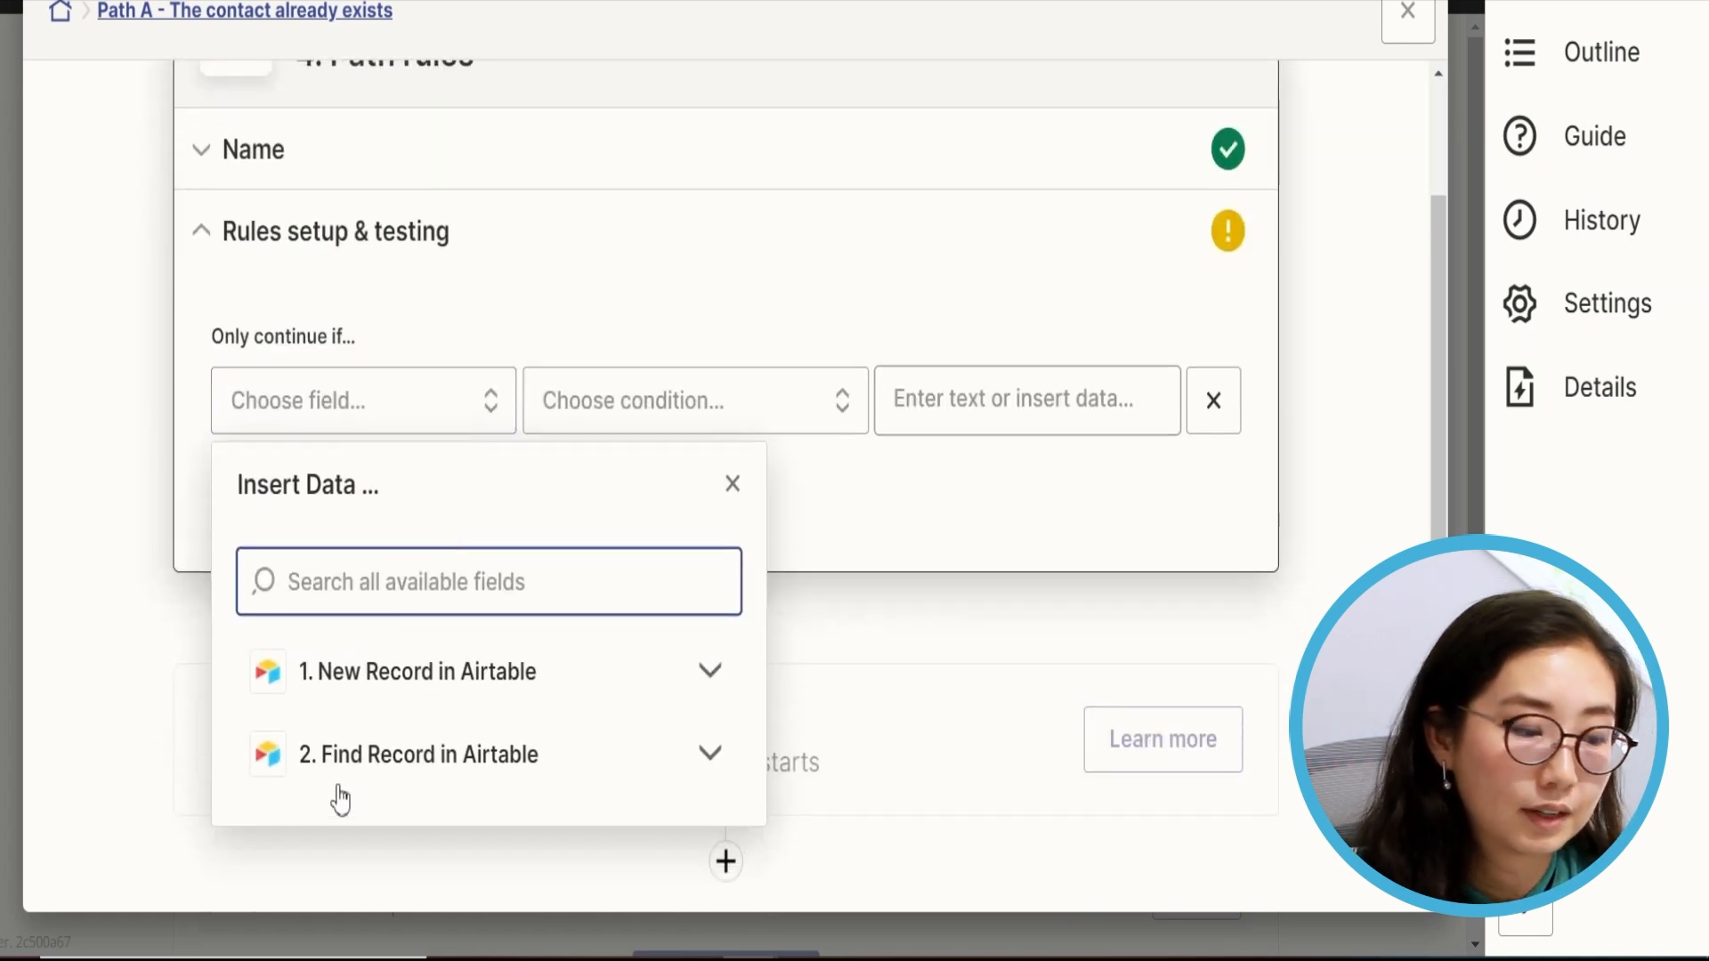
click(477, 764)
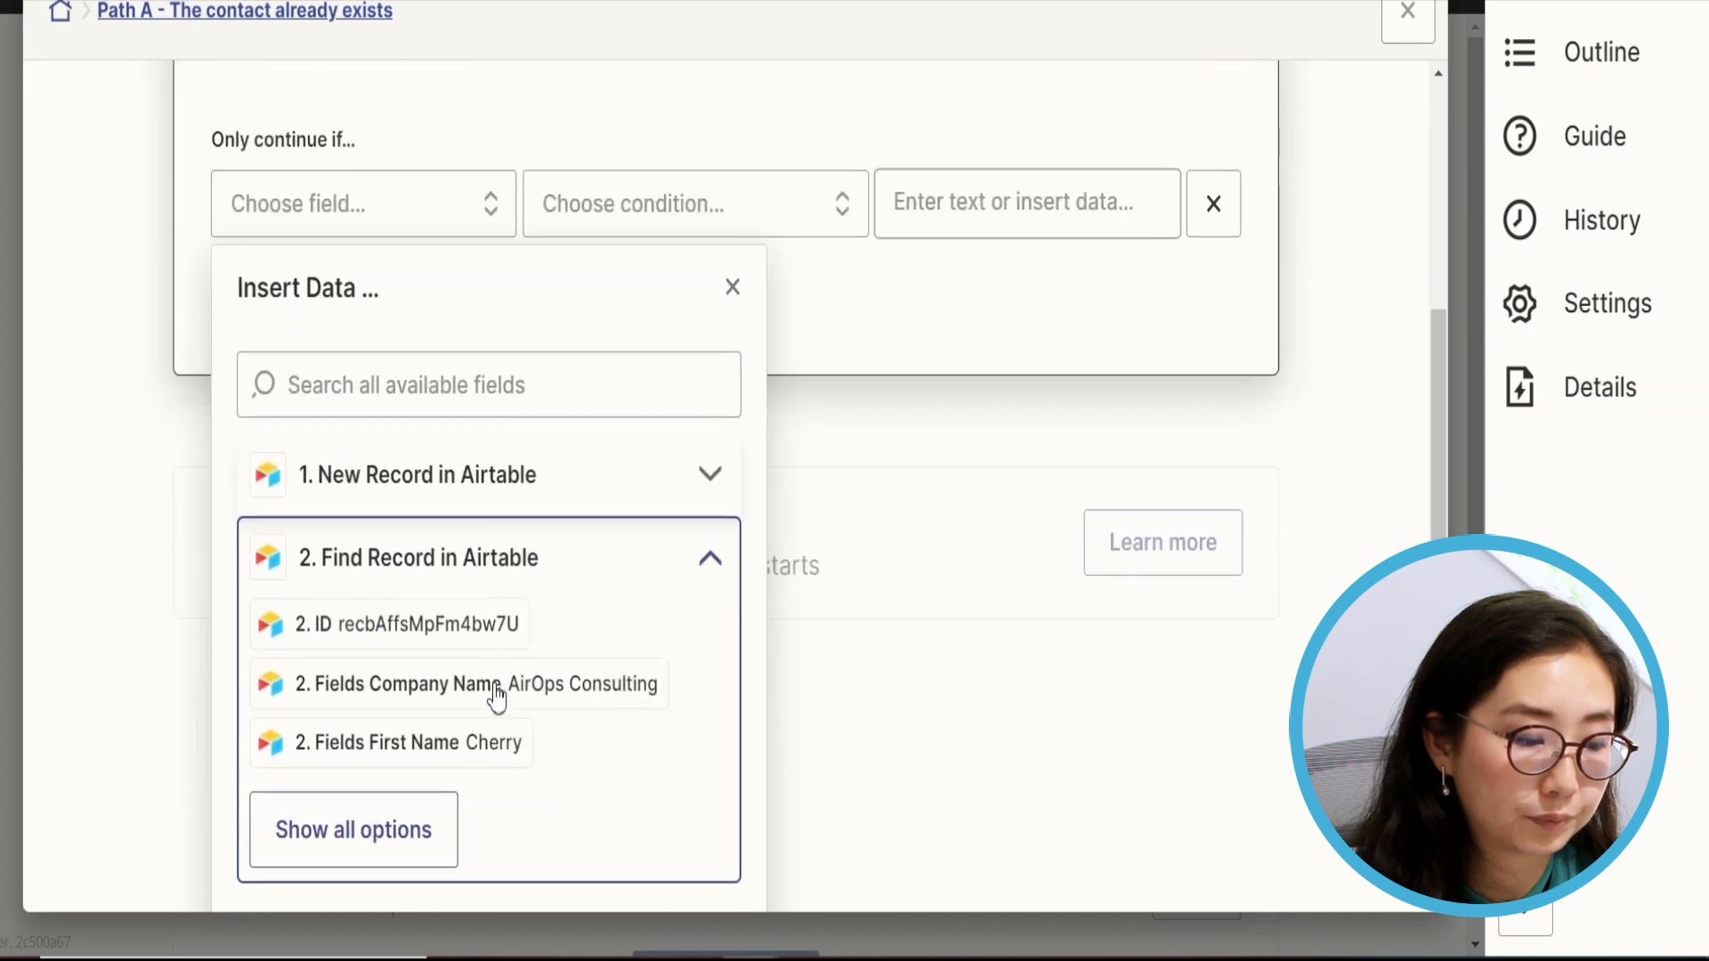
click(355, 824)
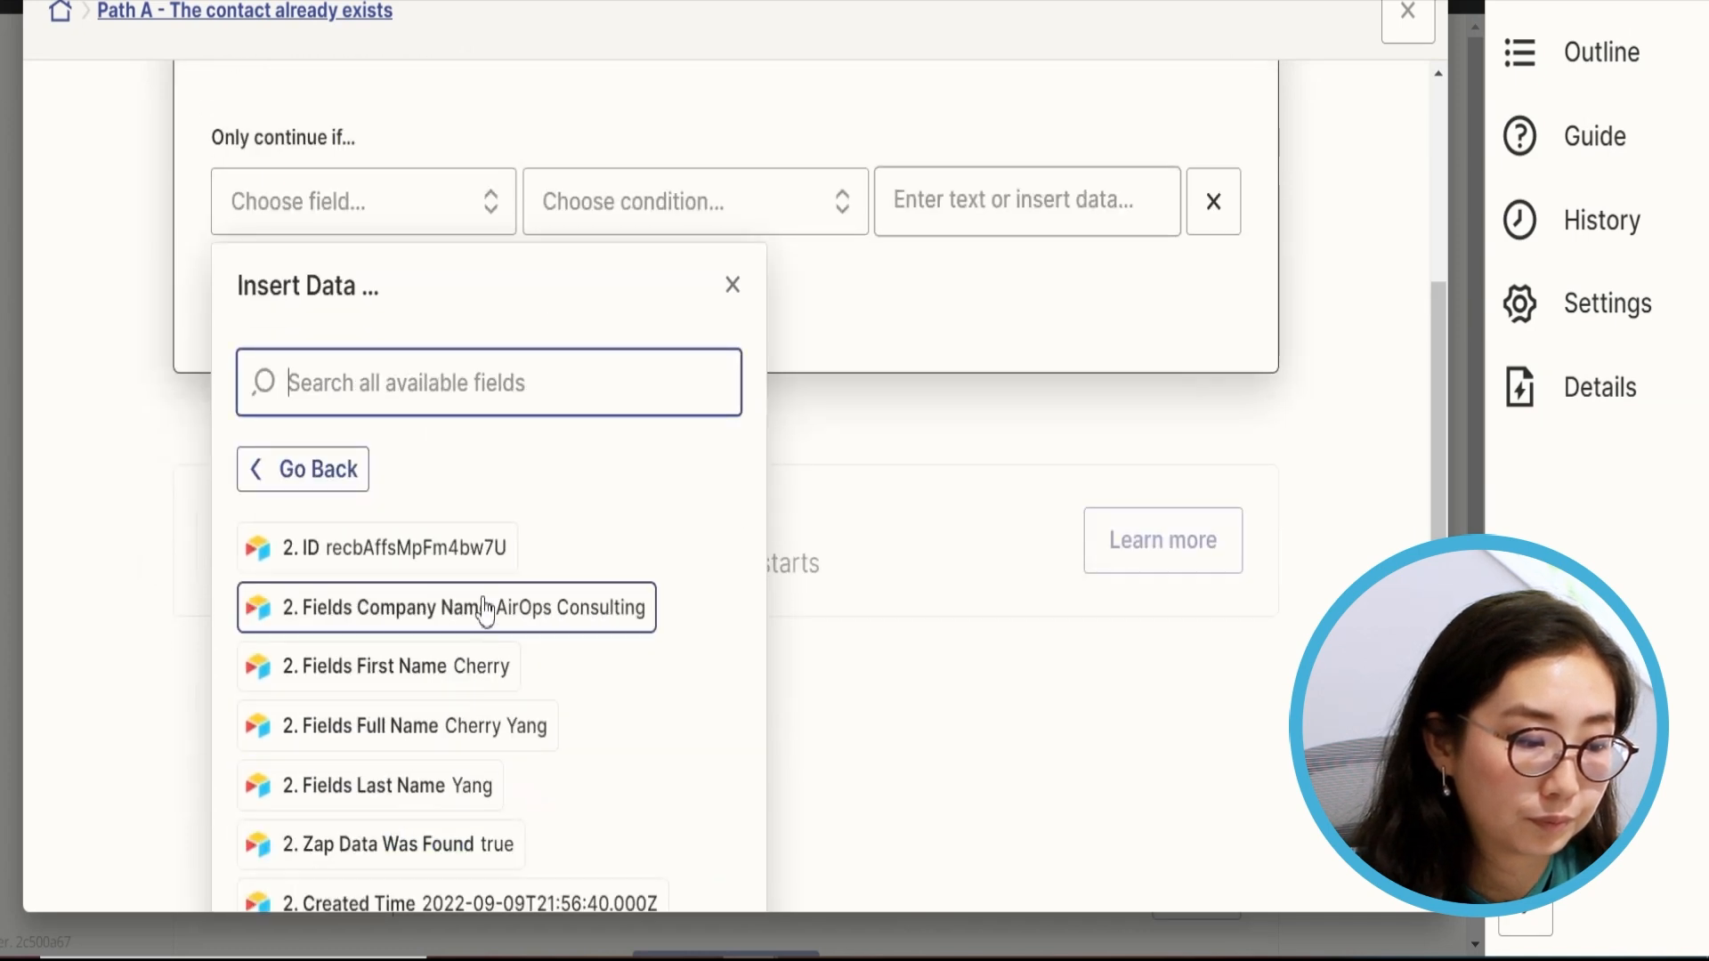
text(zap)
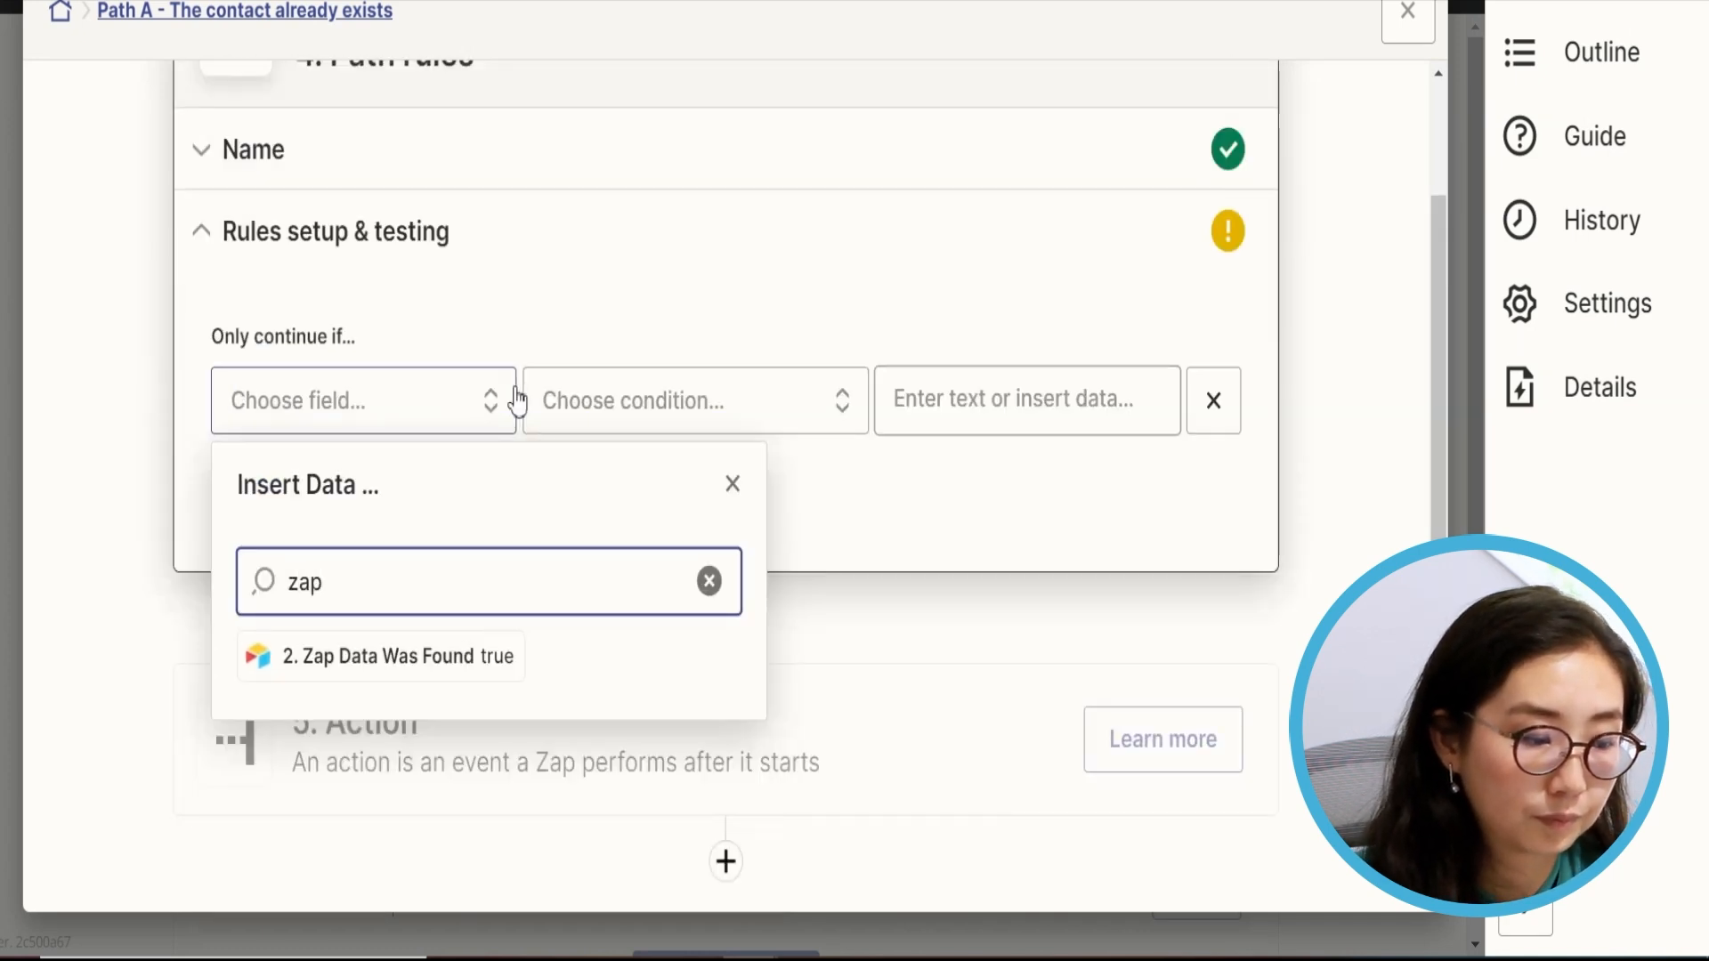
click(466, 656)
Step: Set the rule's condition to (Text) Contains with the value true
click(603, 424)
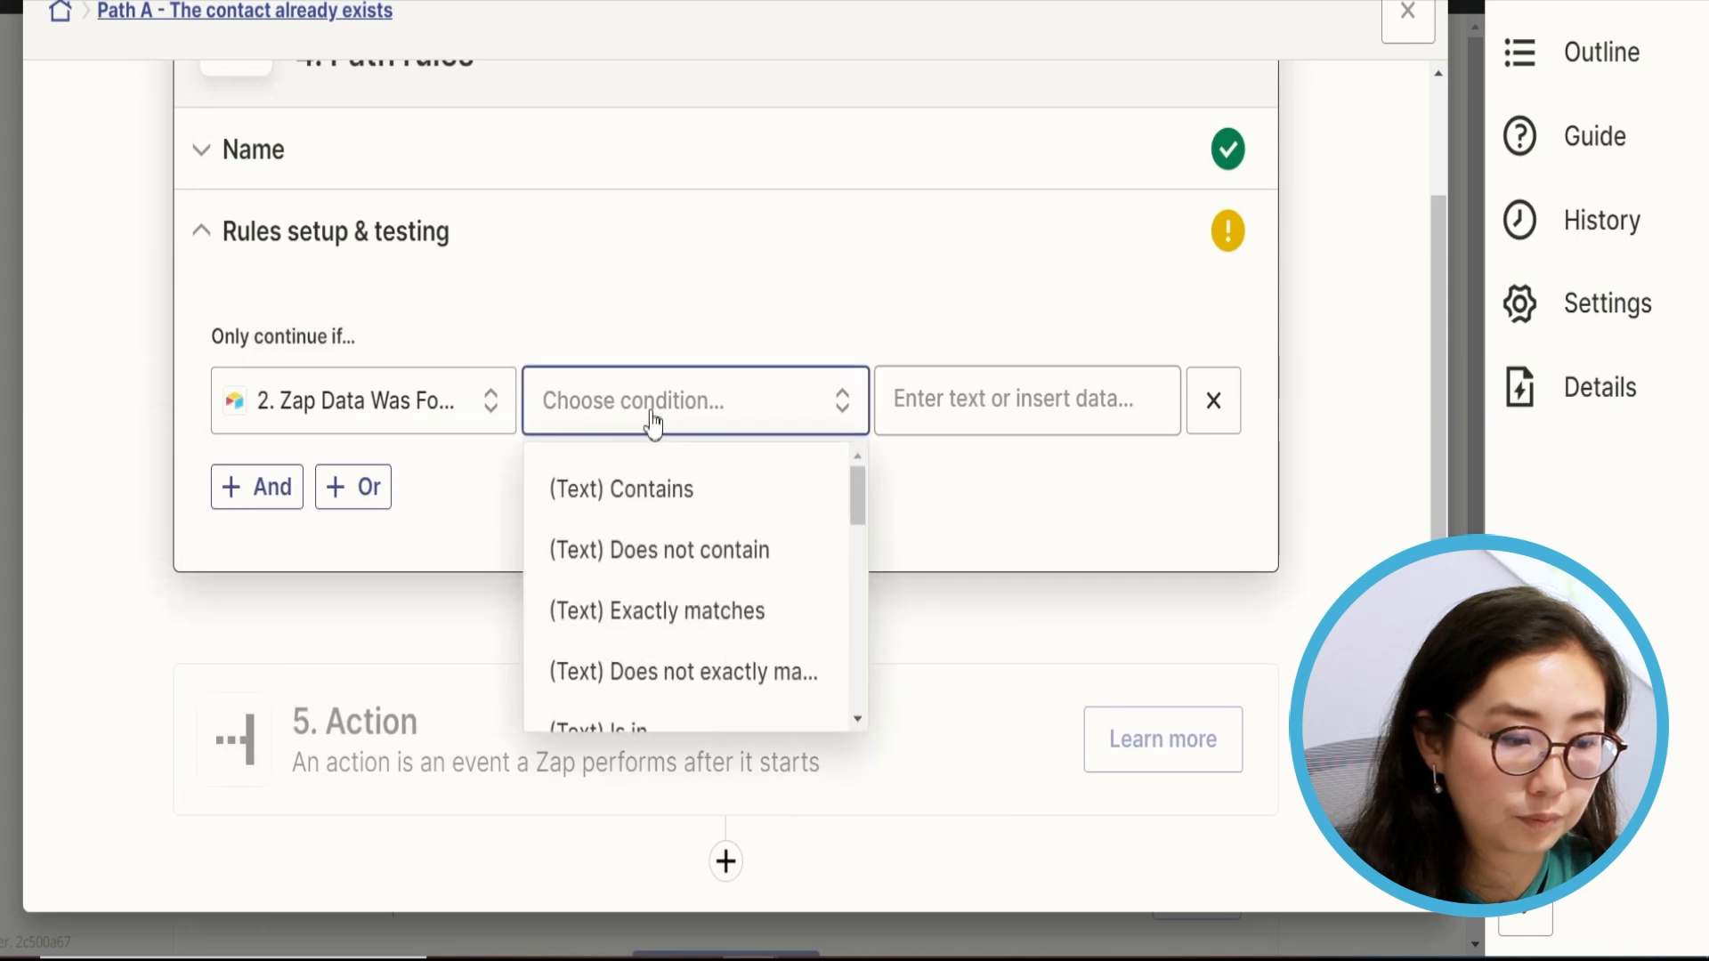
click(736, 499)
click(986, 407)
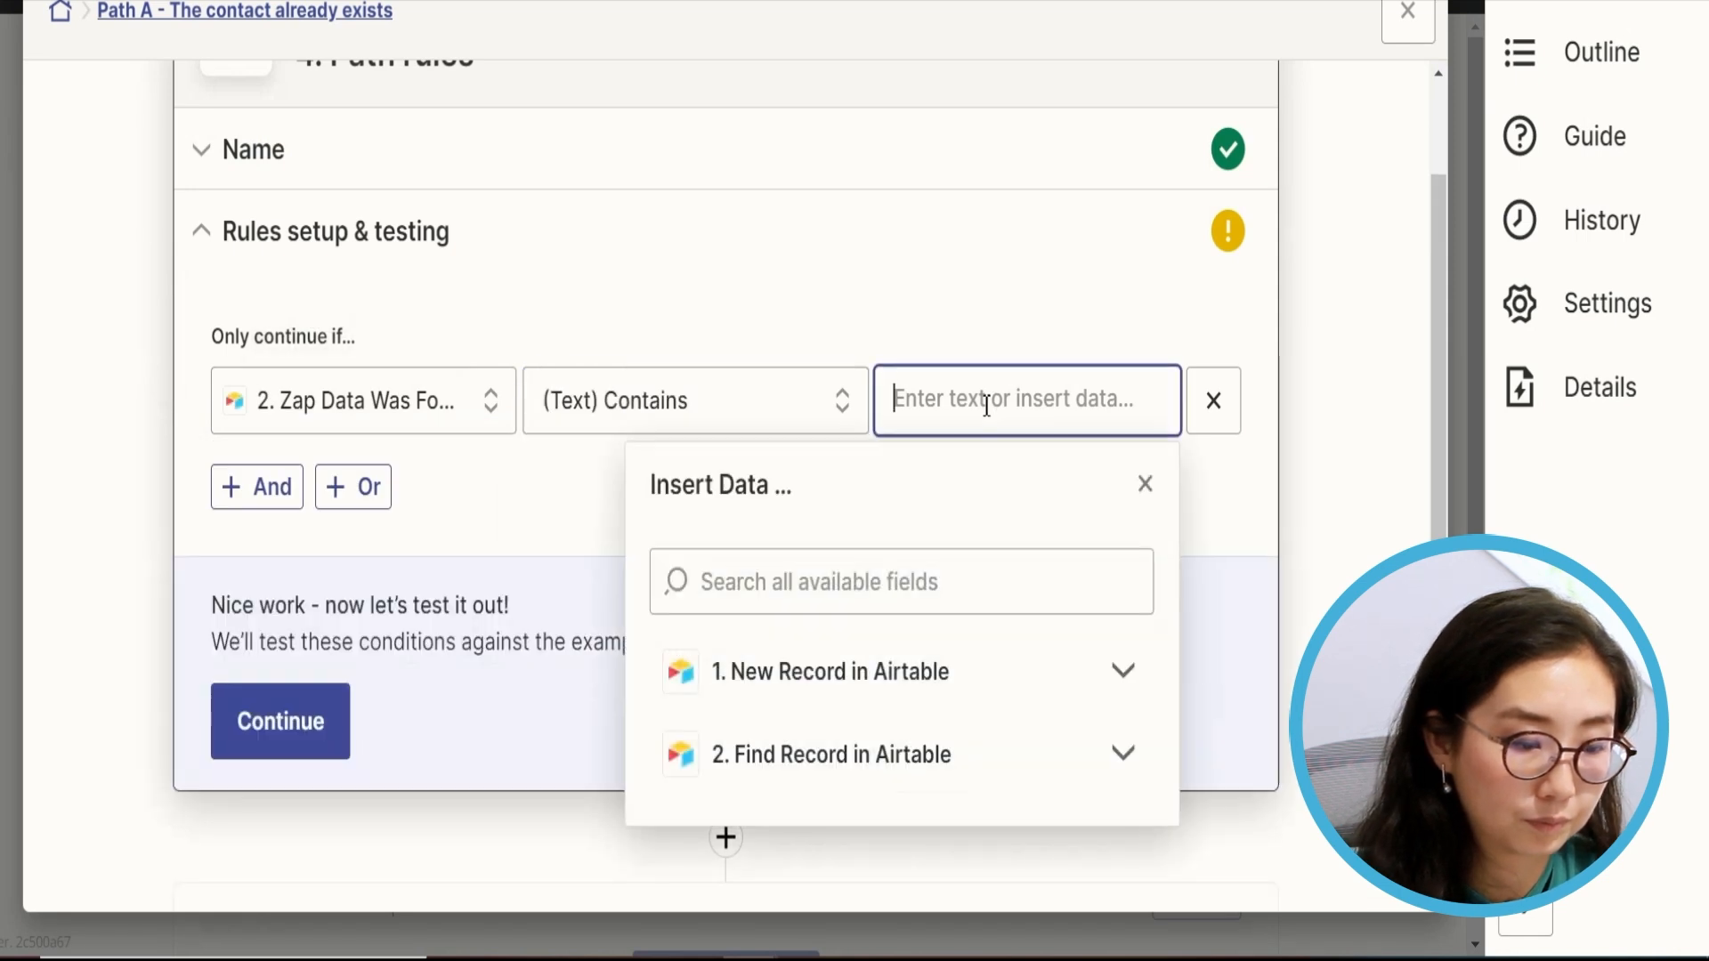
text(true)
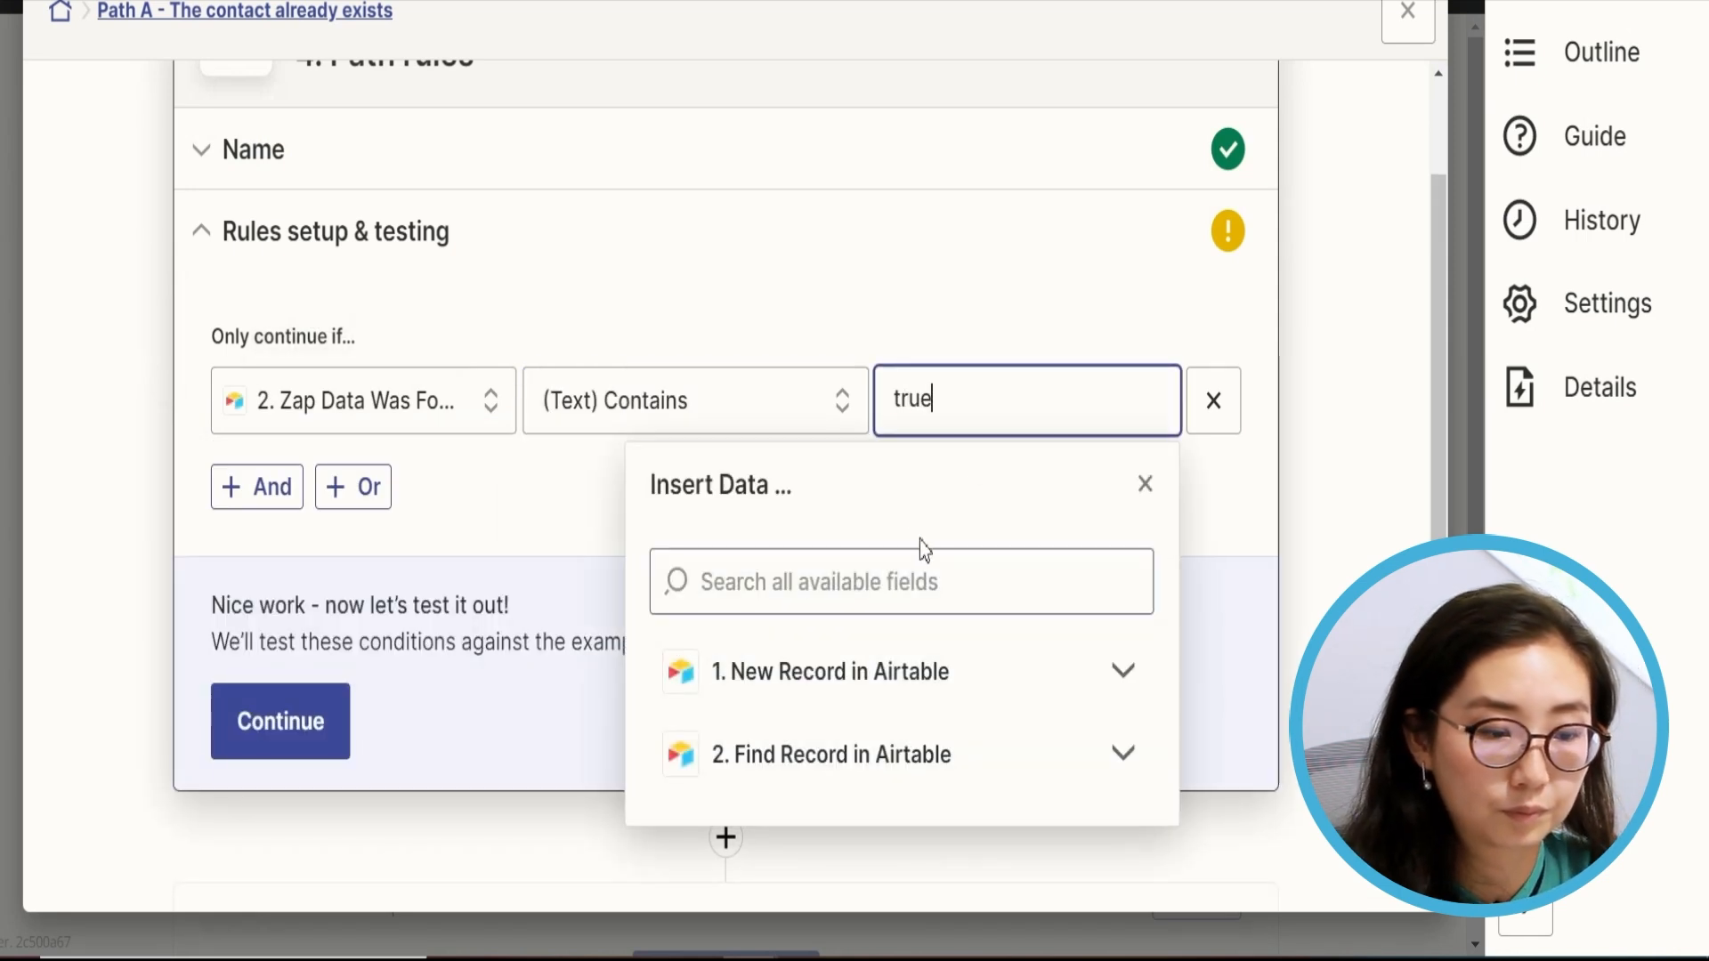
click(1230, 488)
Step: Test the path rule against the sample data, review the outcome and continue to the path's action step
click(306, 733)
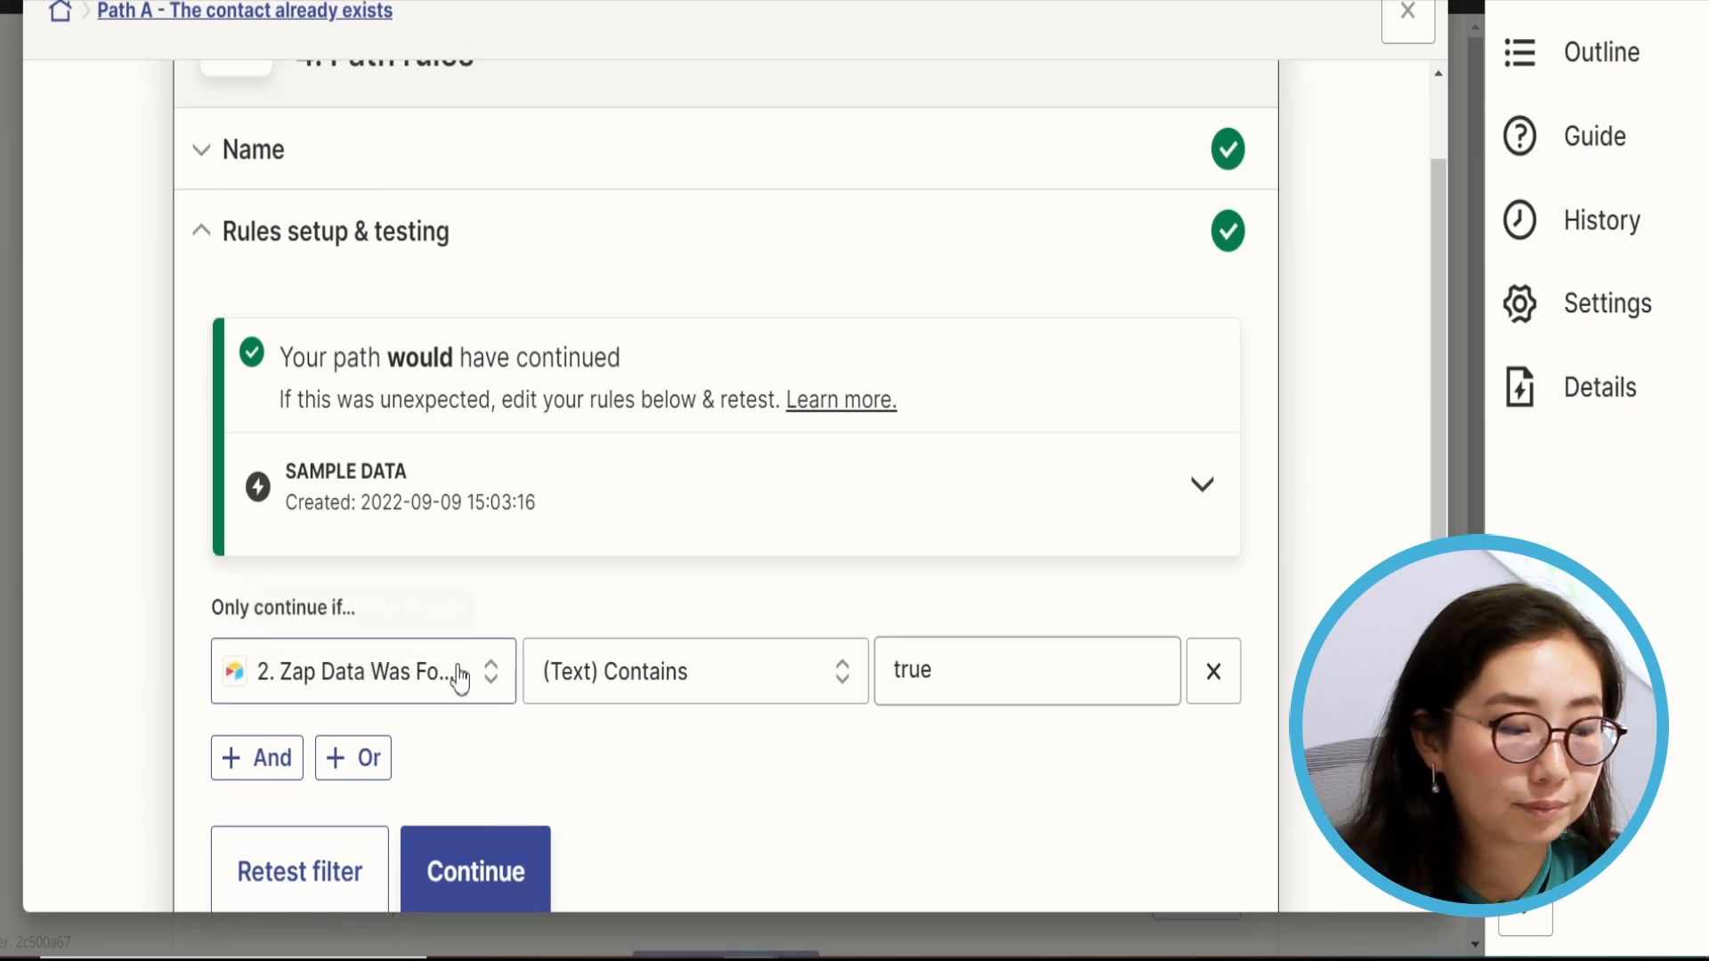
scroll(458, 677, down, 5)
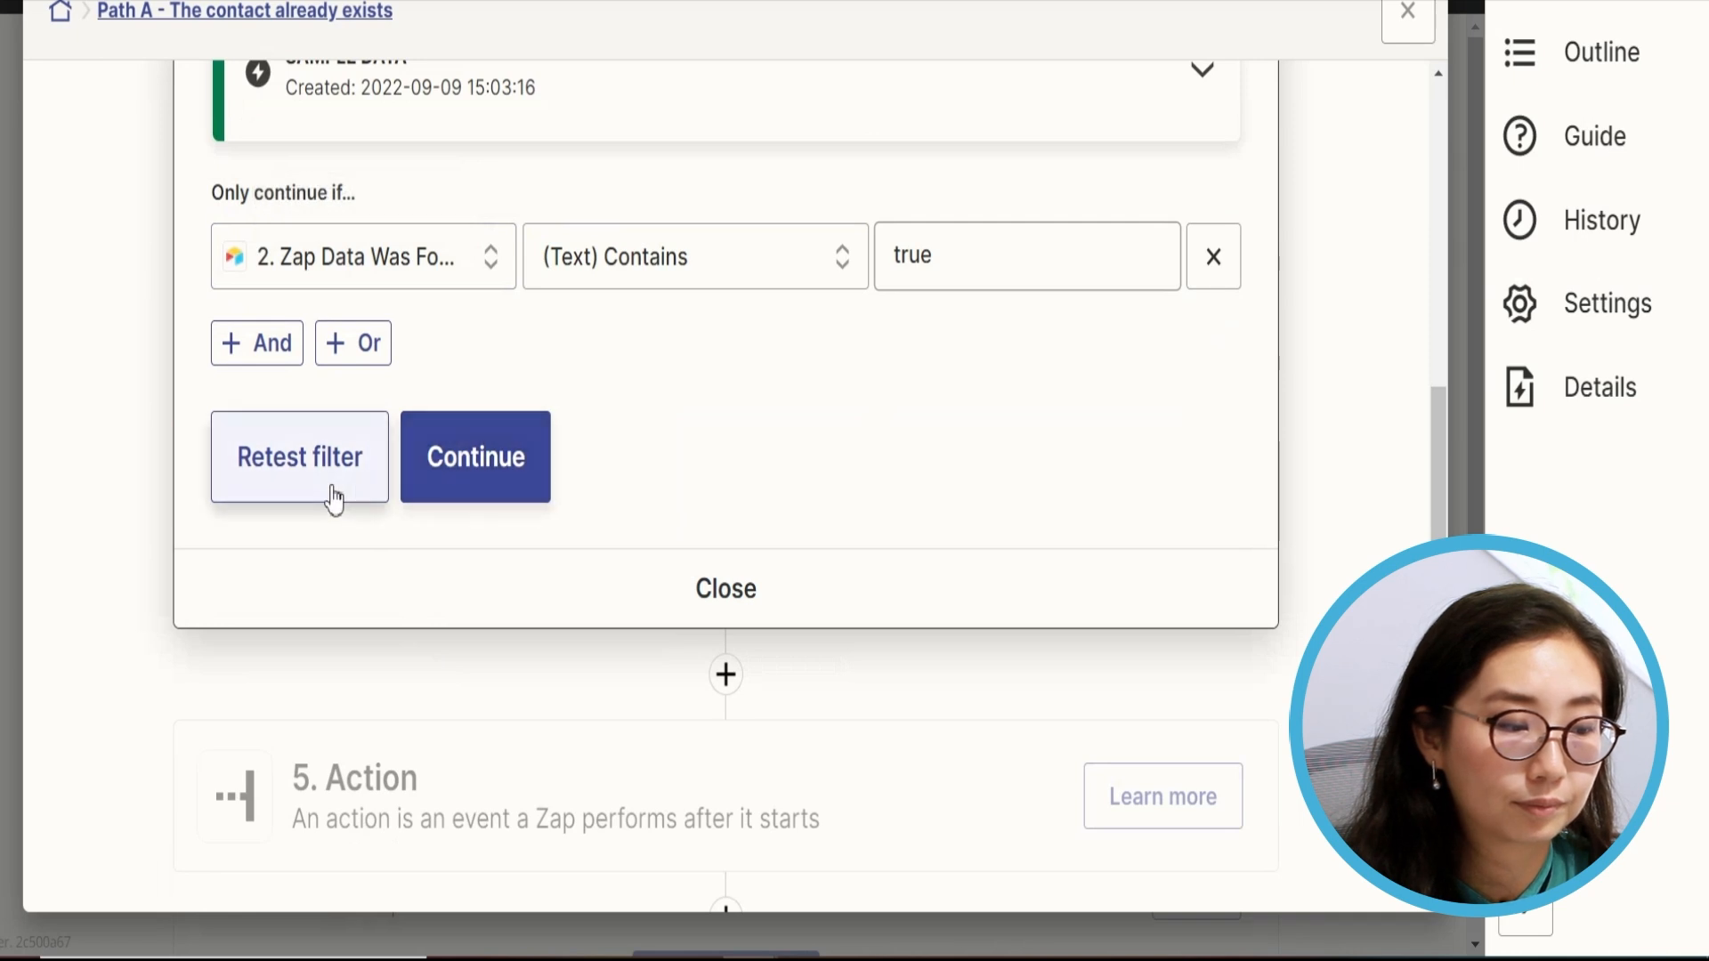
scroll(335, 500, up, 5)
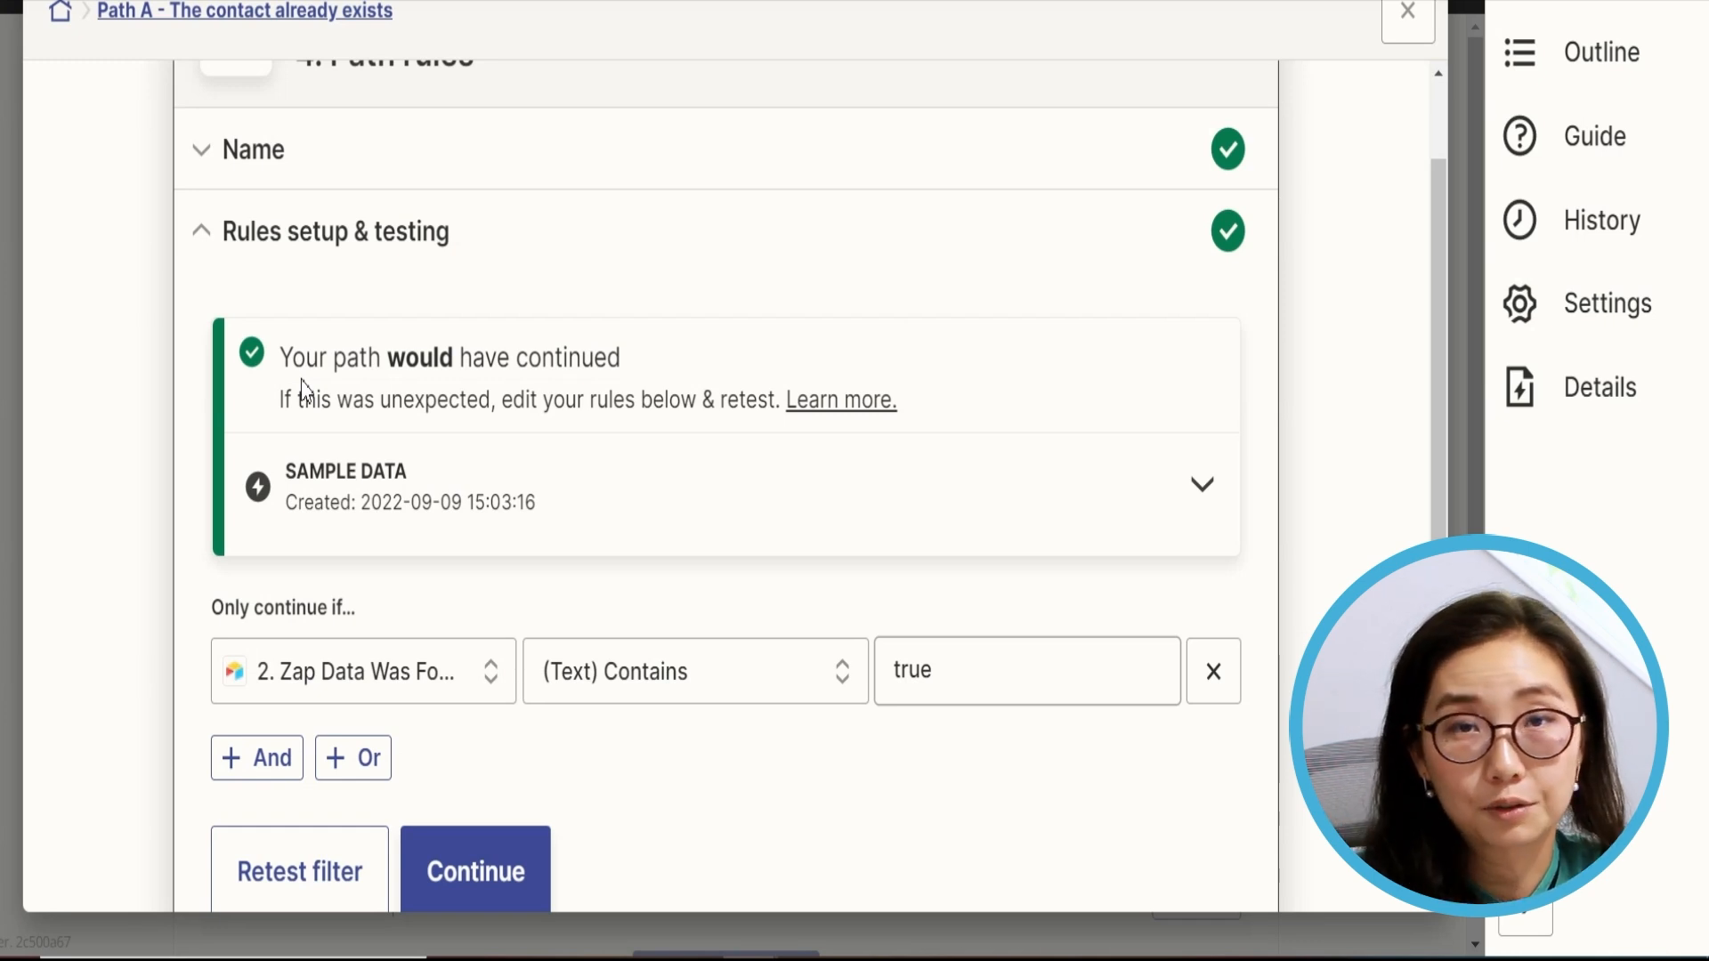
scroll(256, 531, down, 5)
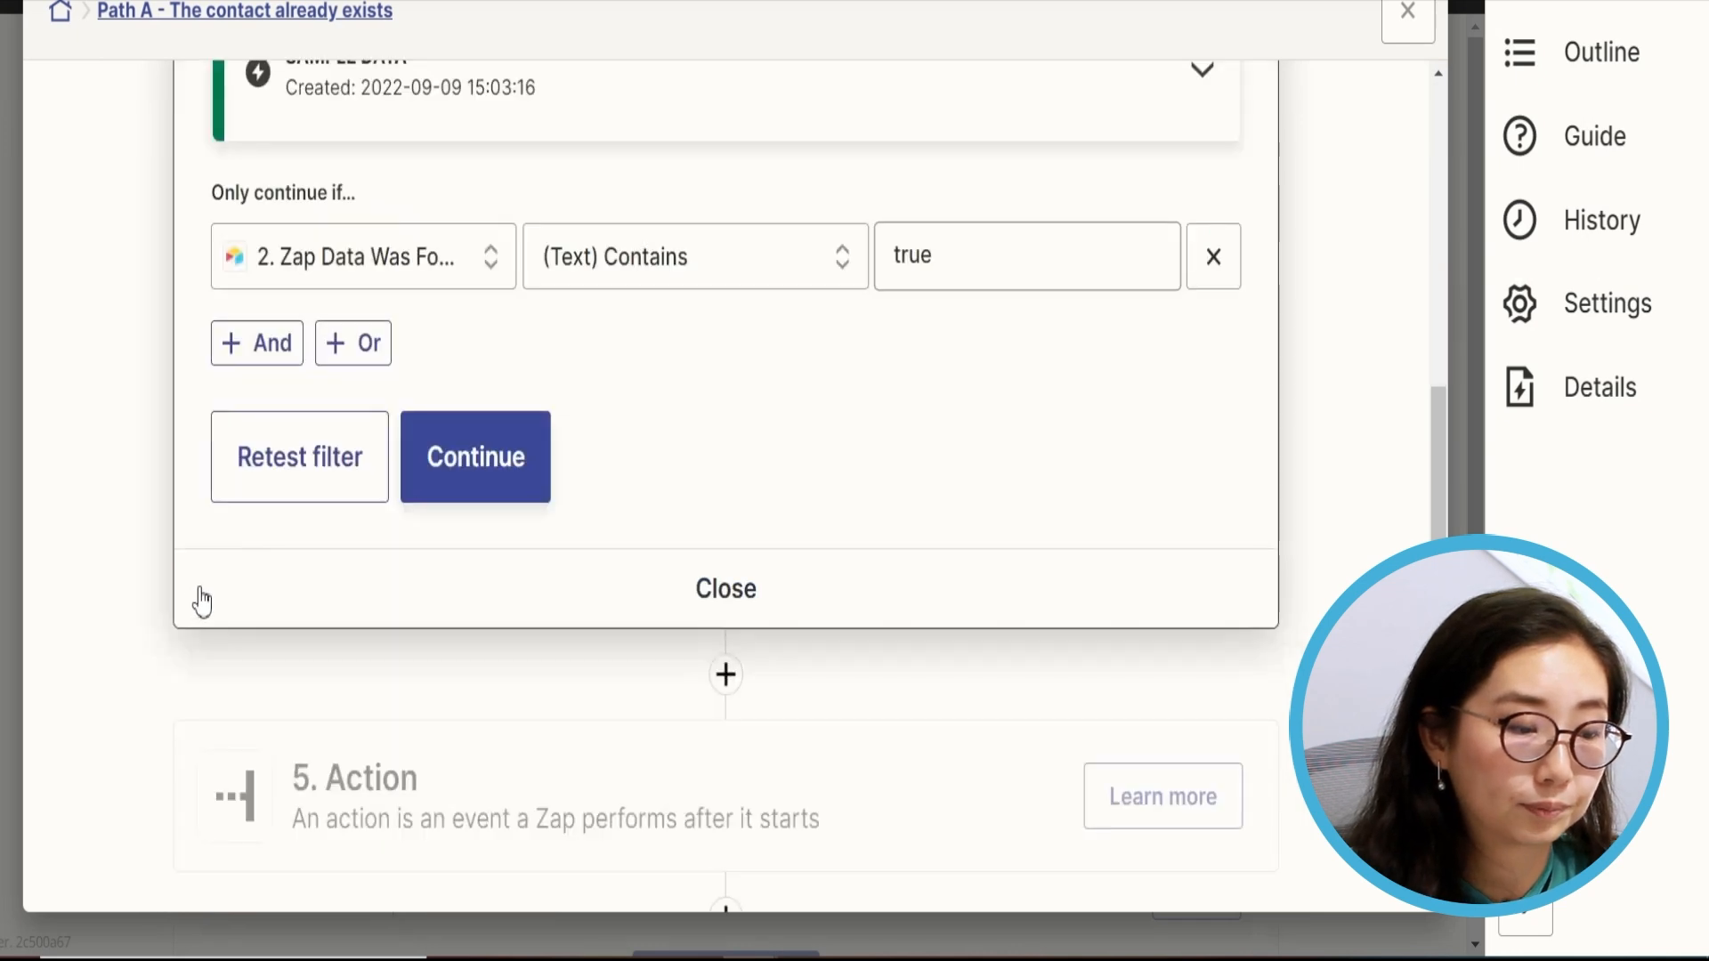
click(534, 481)
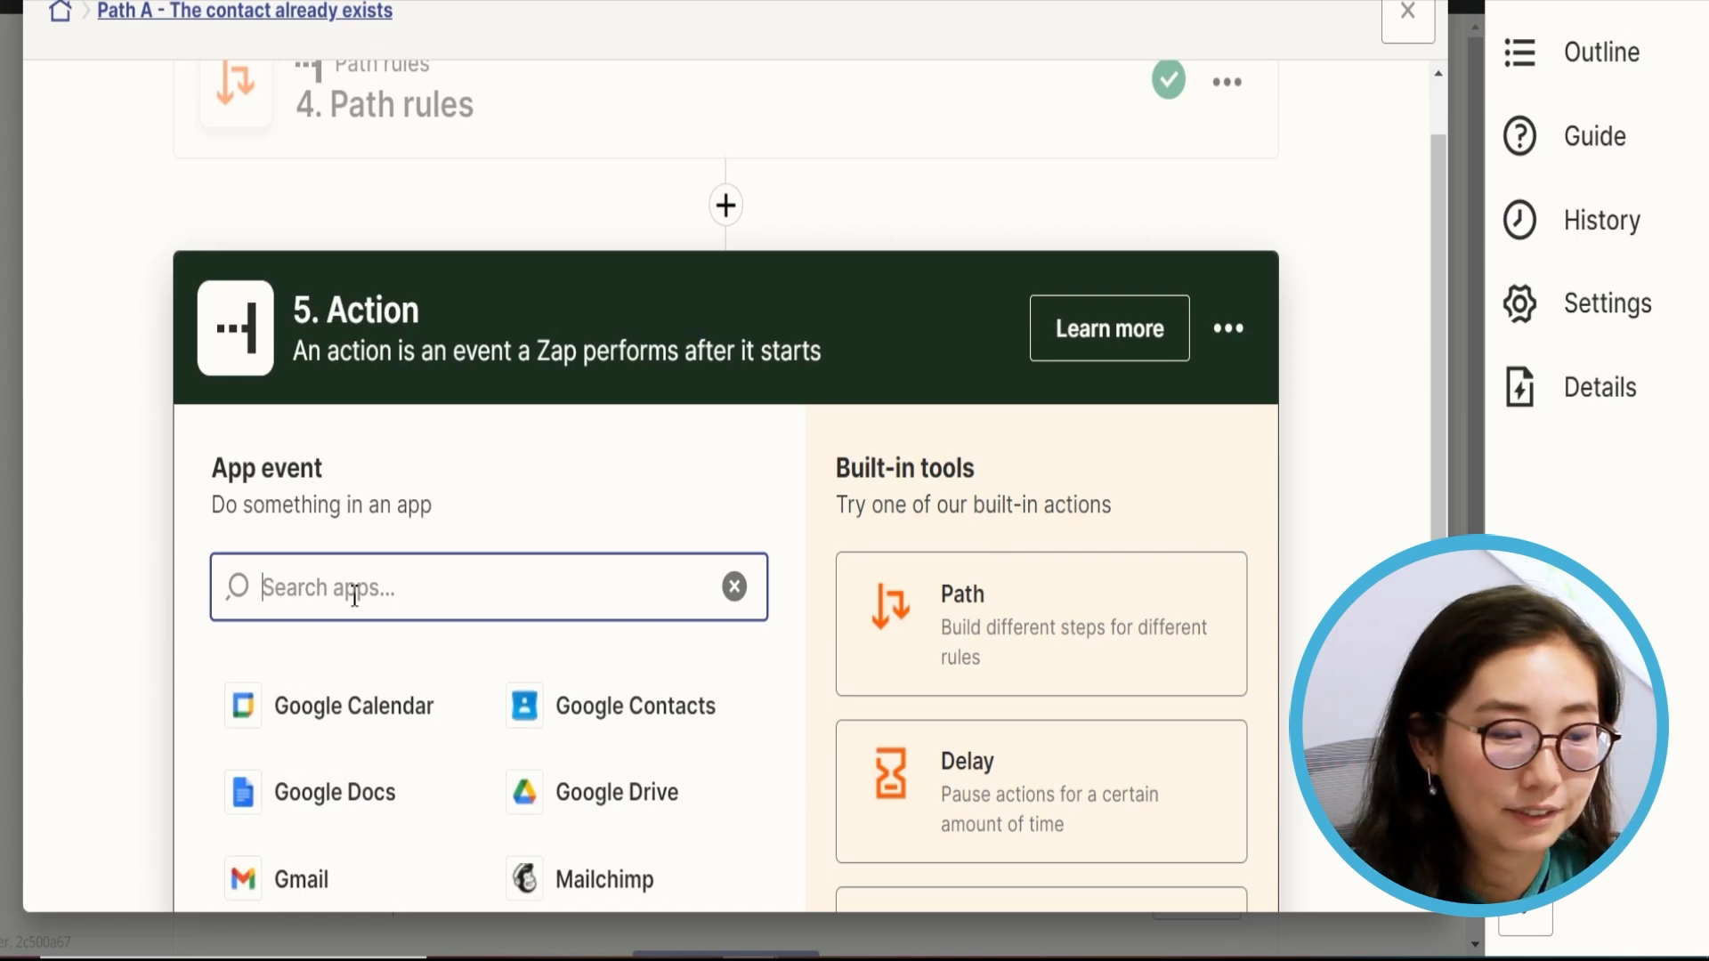
Step: Choose Airtable as the path's action app with the Update Record event, and continue to account selection
click(306, 697)
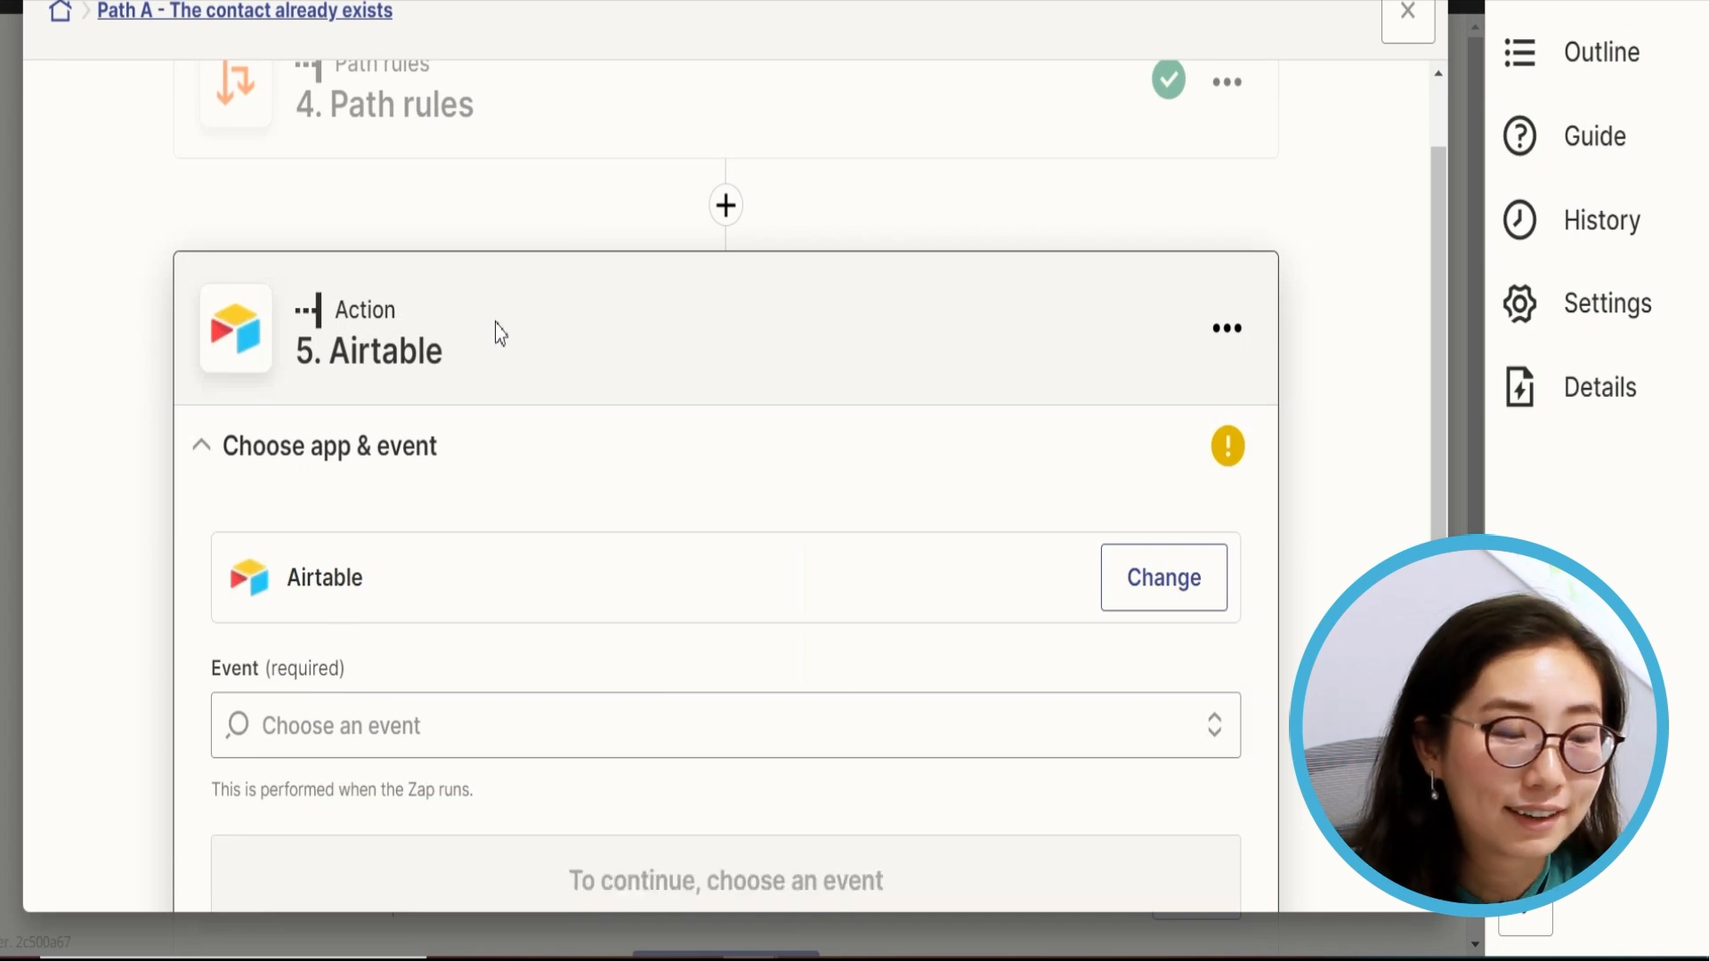
scroll(484, 469, down, 2)
click(370, 561)
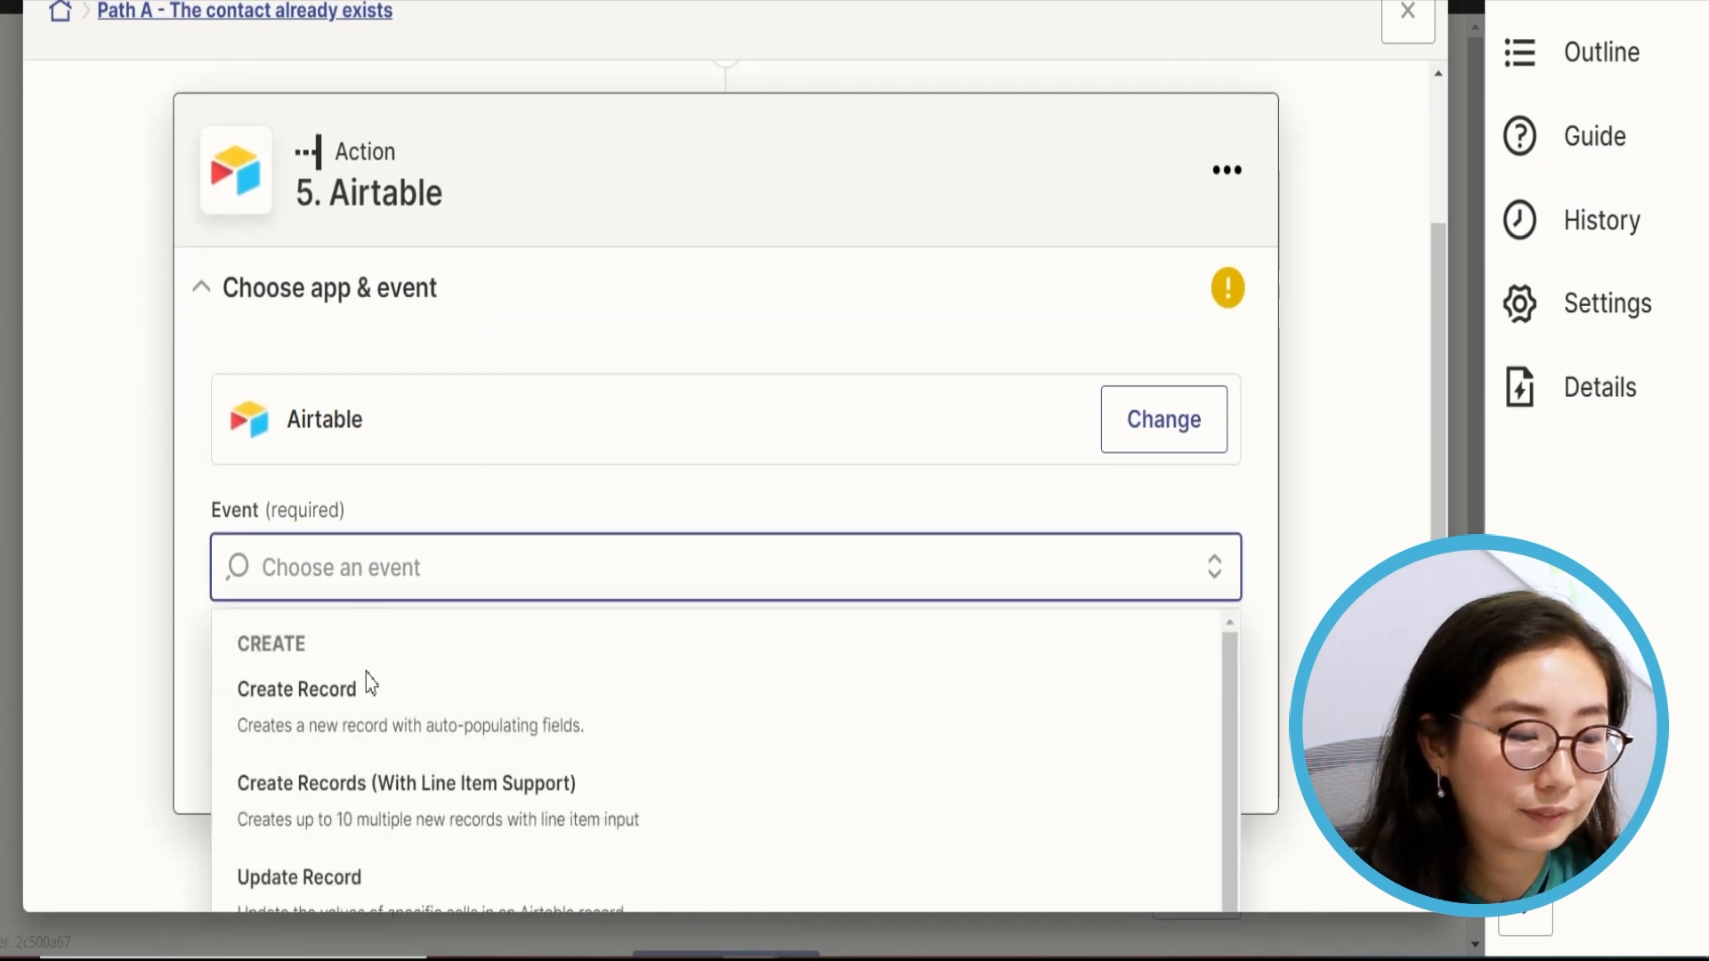
scroll(537, 534, down, 3)
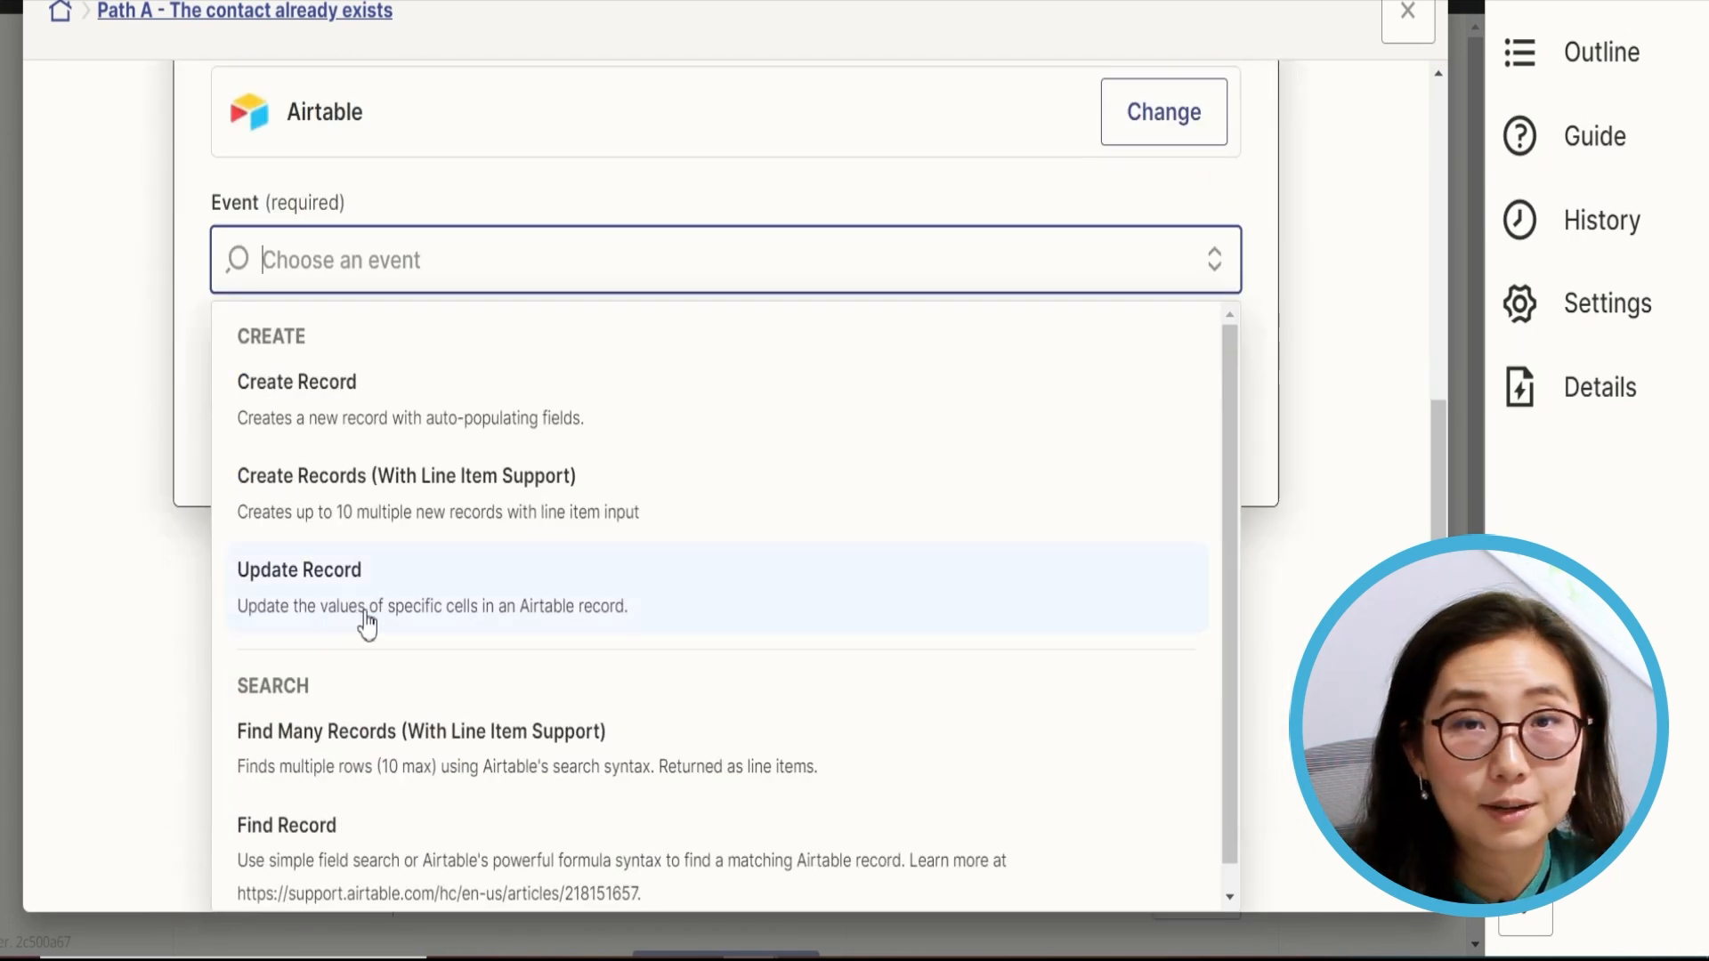
click(366, 623)
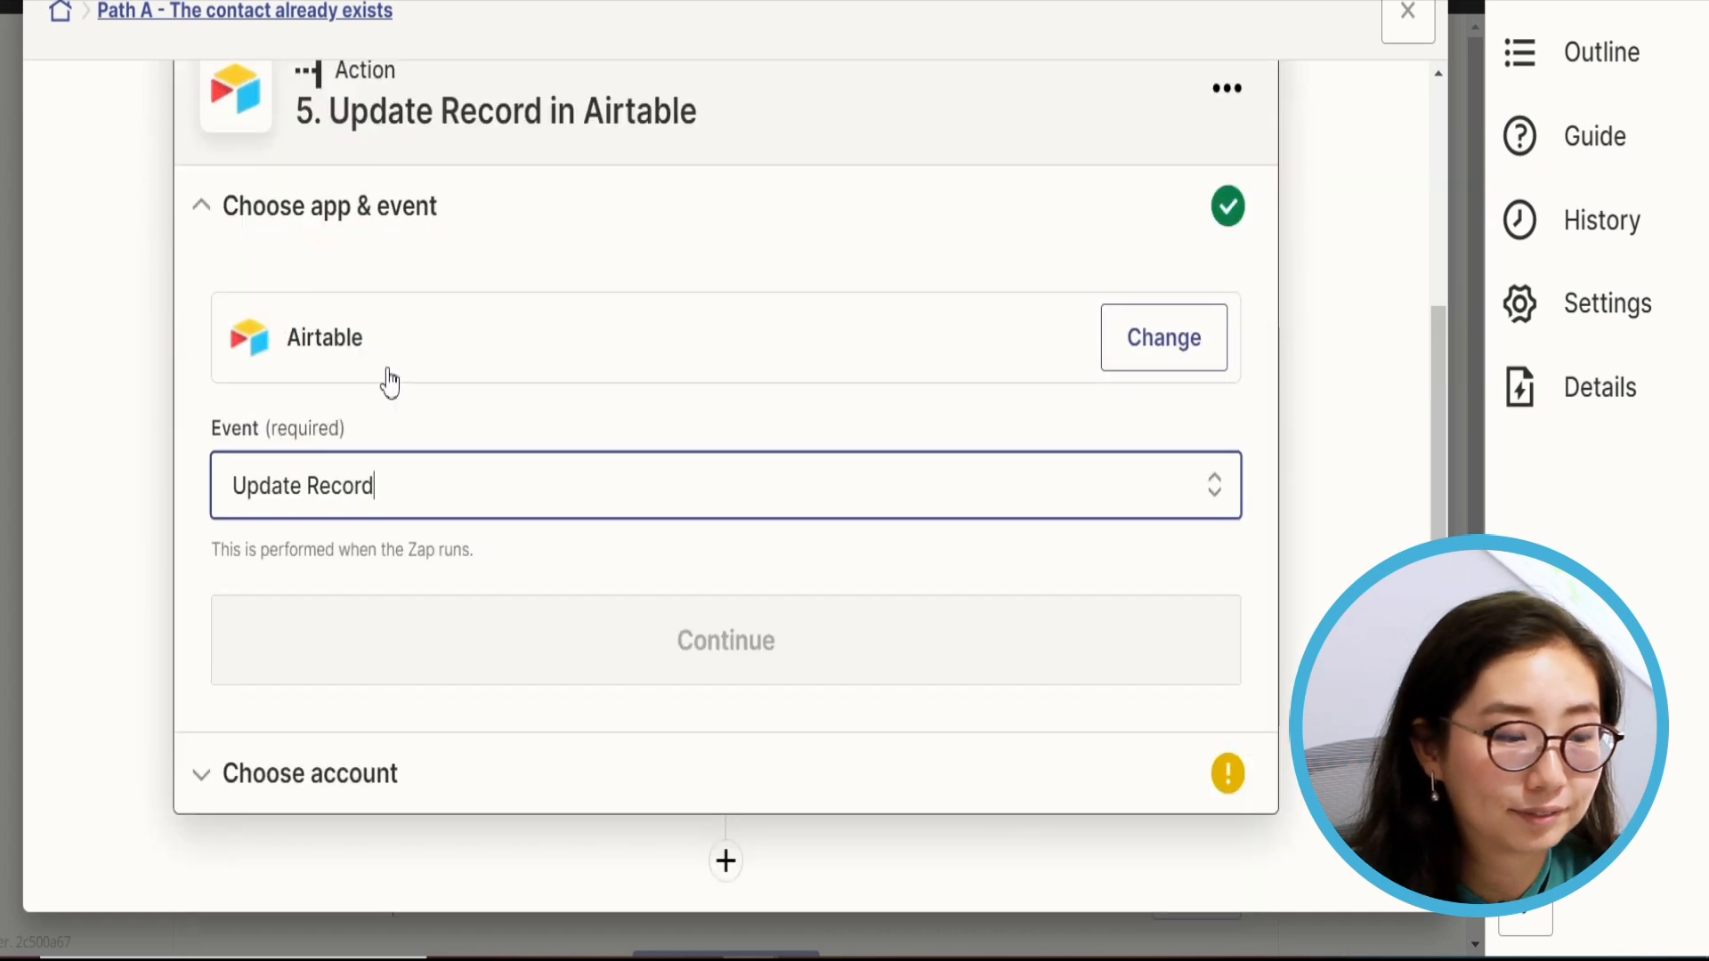
click(553, 654)
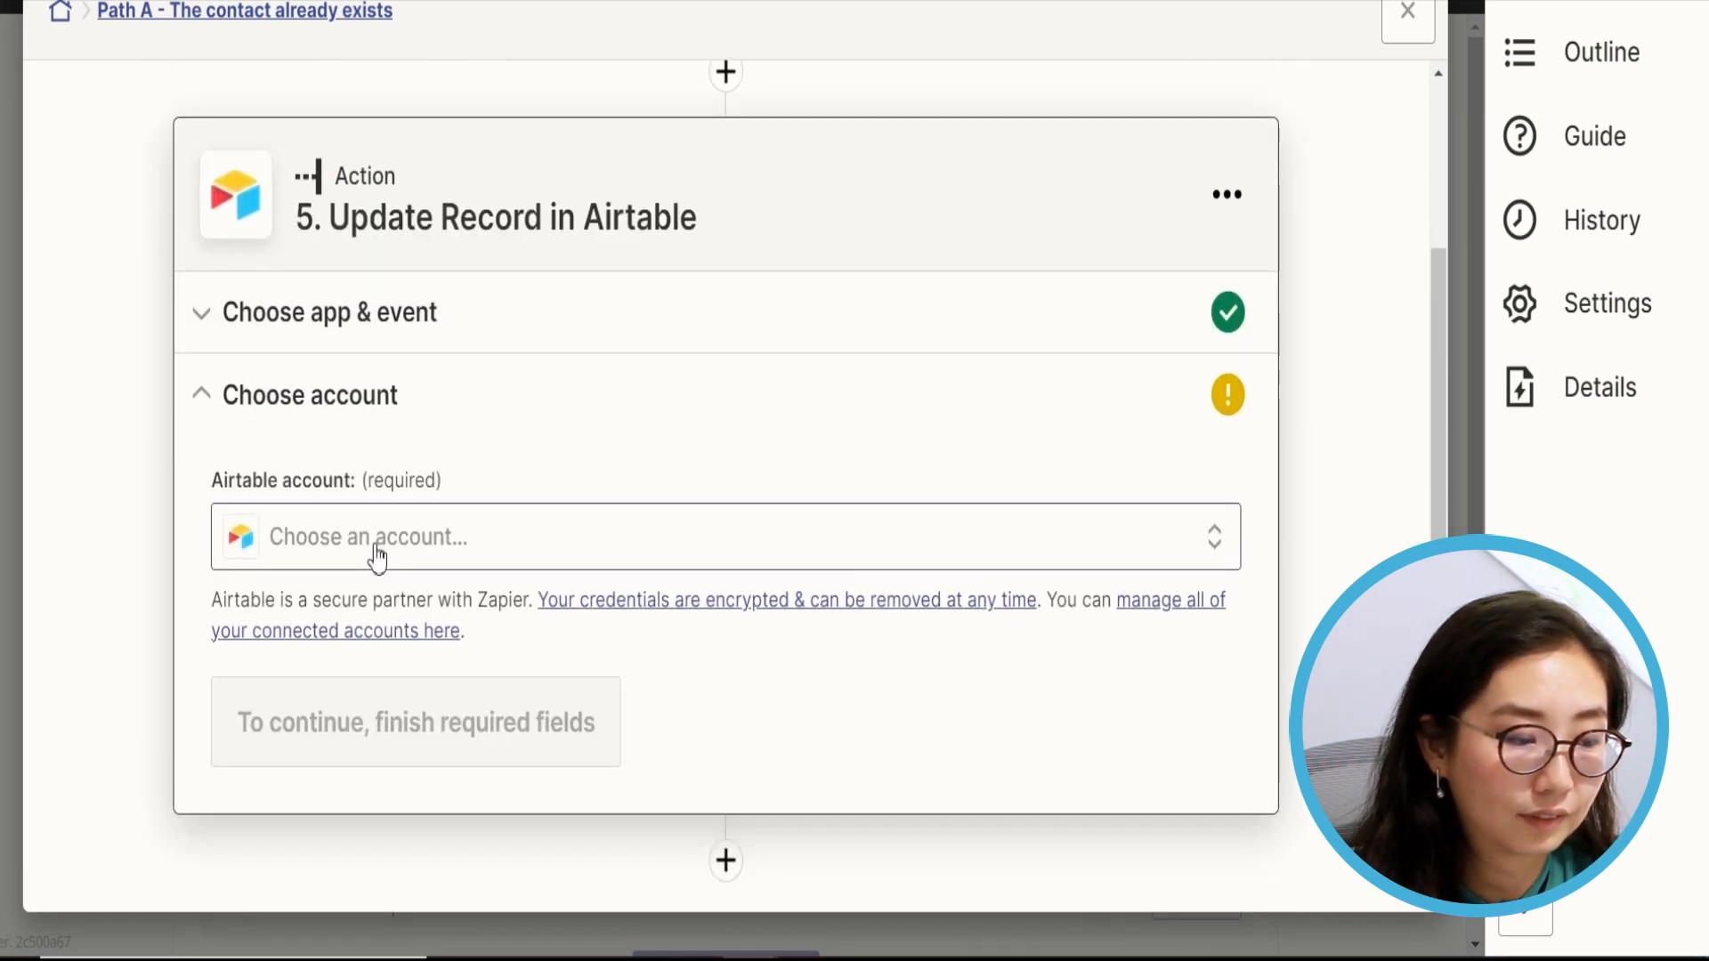
Step: Assign the connected Airtable account used in 25 Zaps to the Update Record action and continue to its setup
click(377, 553)
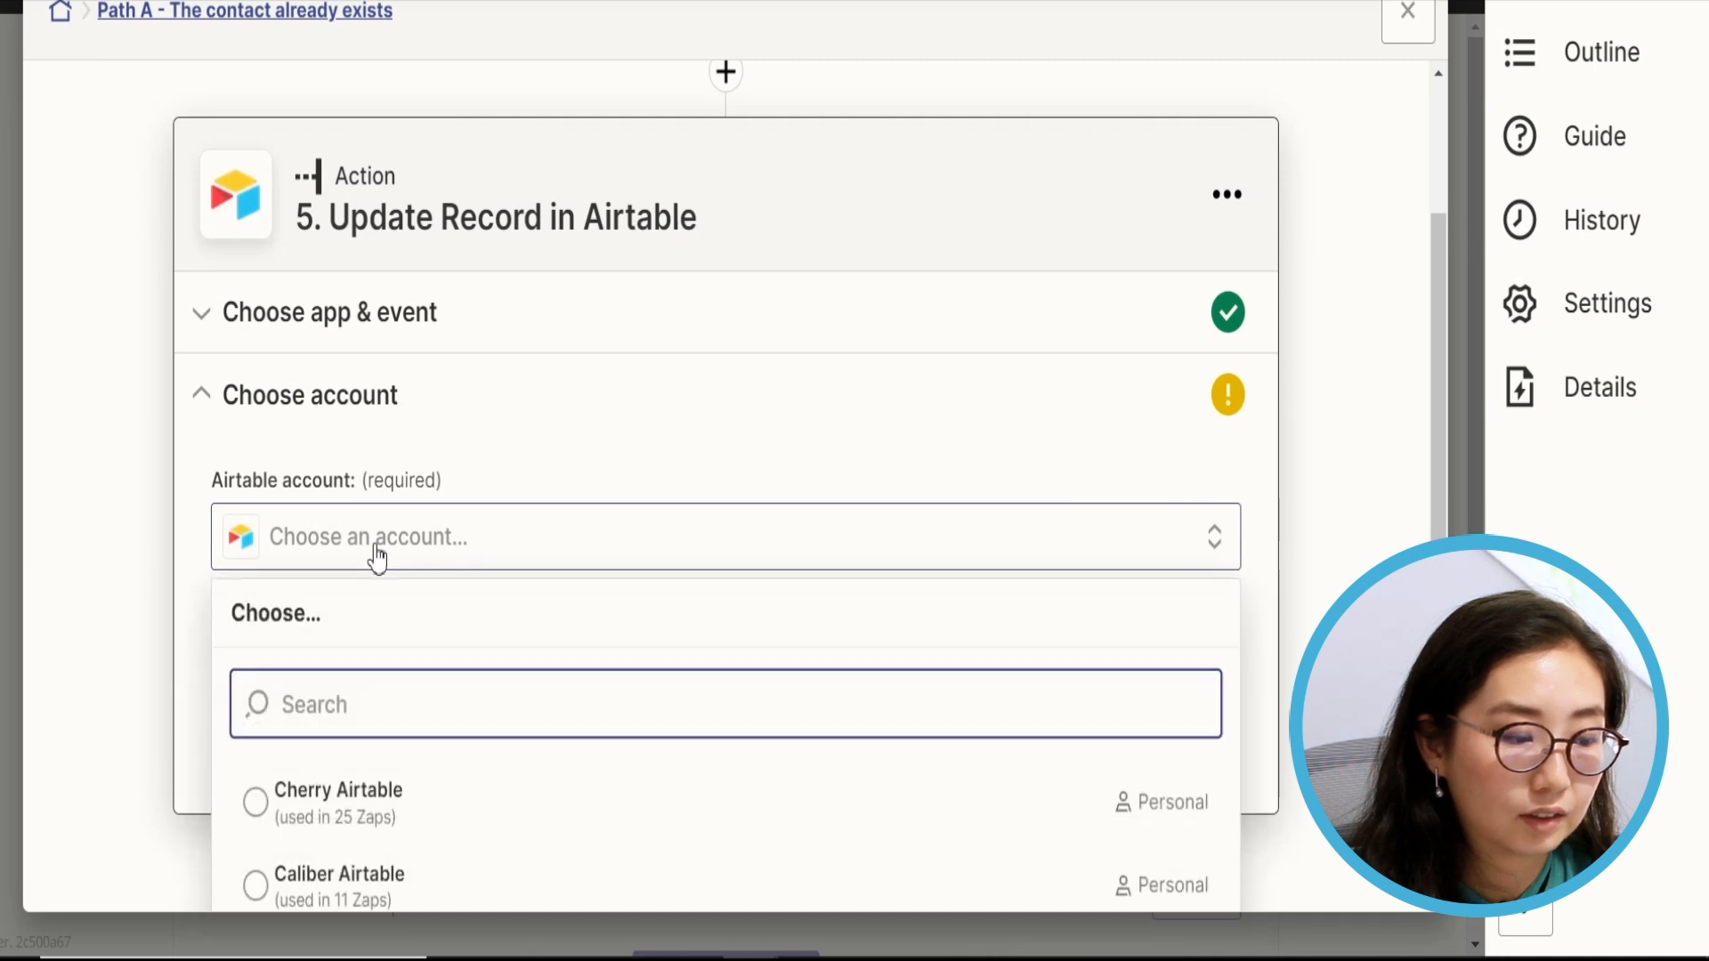
click(355, 800)
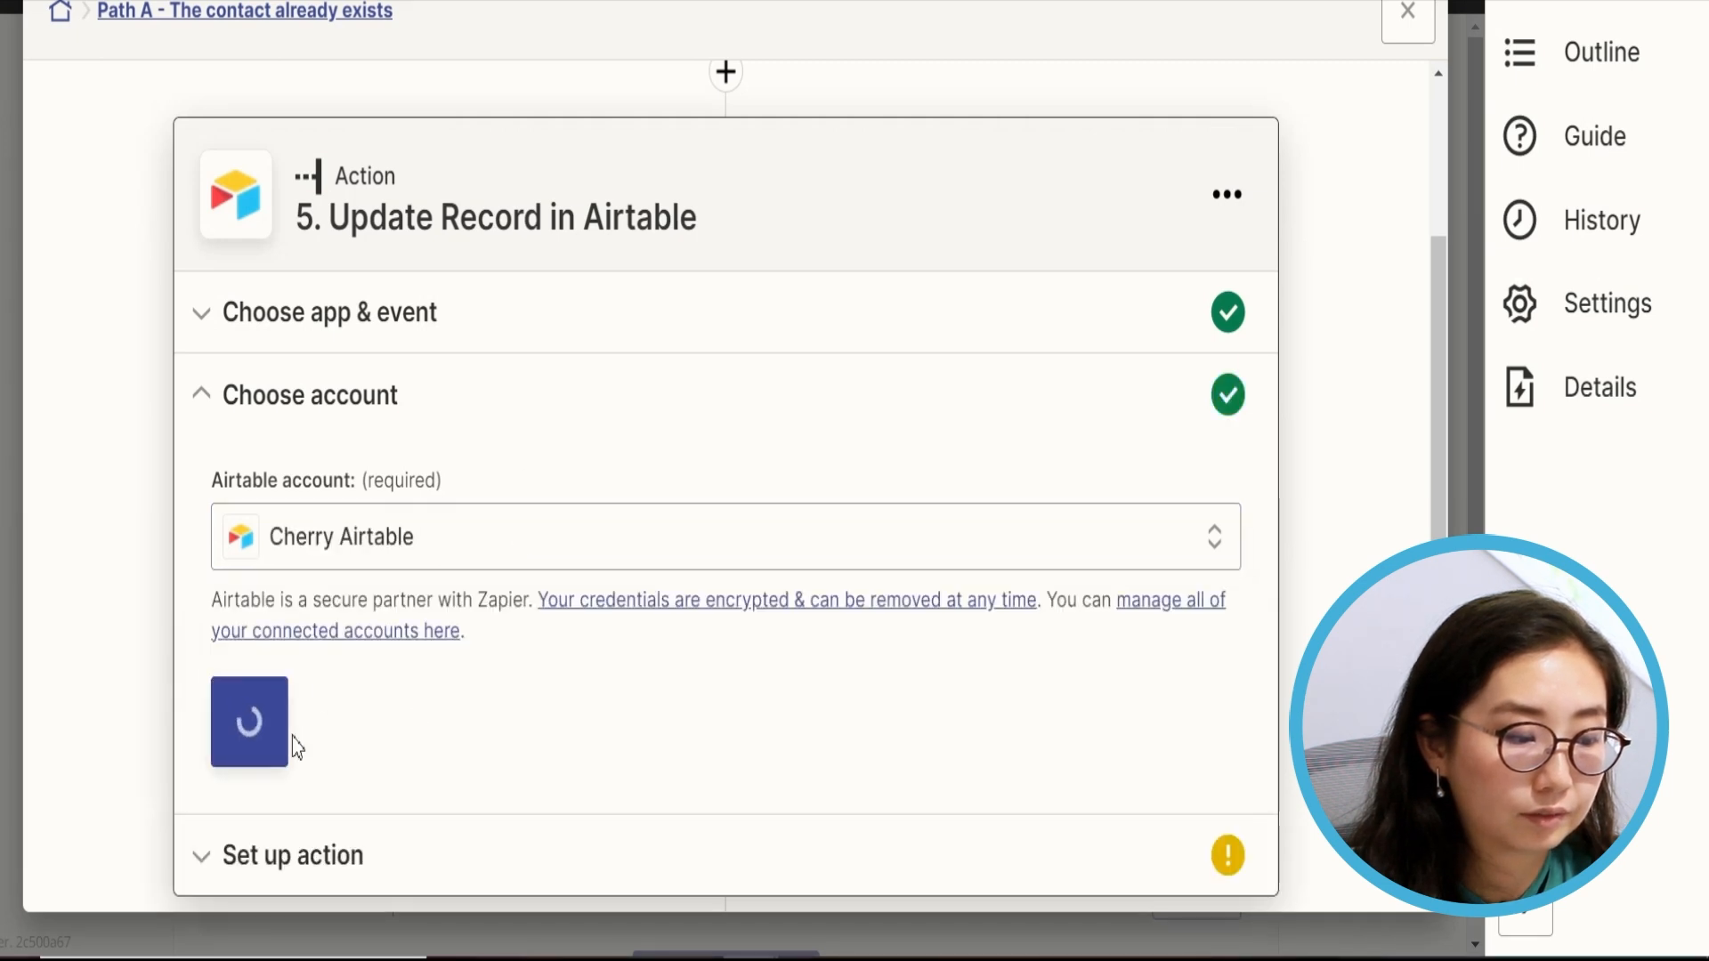
click(326, 676)
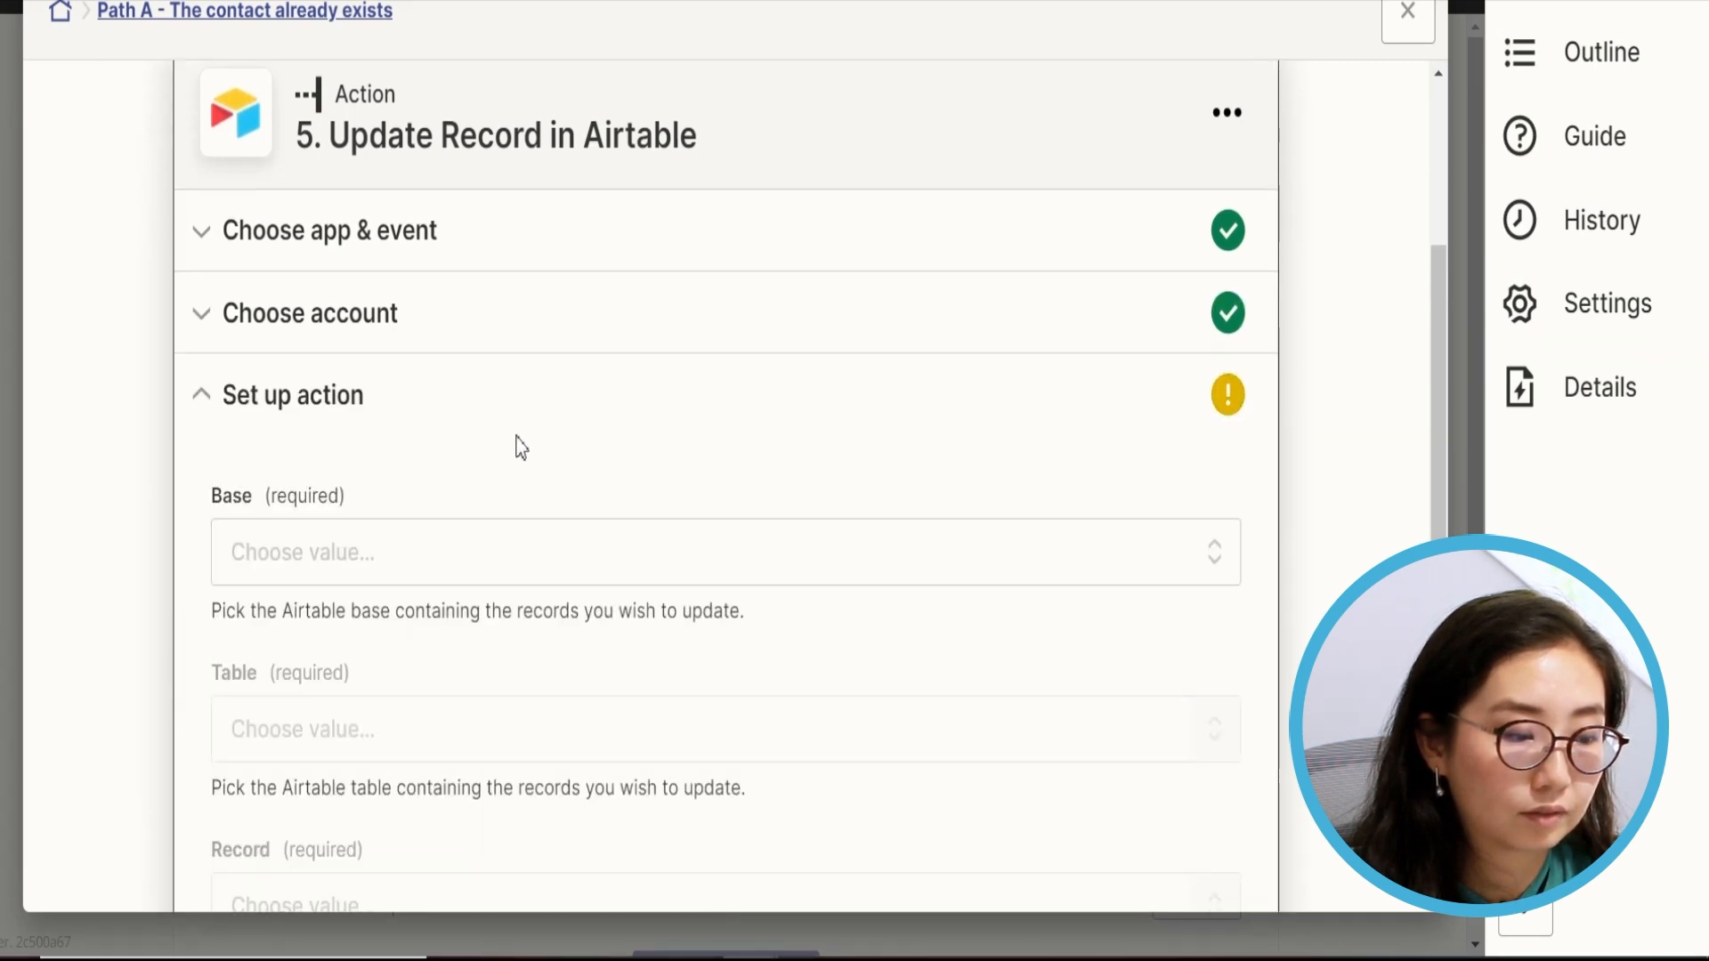
Step: Set the Update Record action's base to Zapier Demo Base and its table to Contacts
scroll(526, 430, down, 4)
click(459, 218)
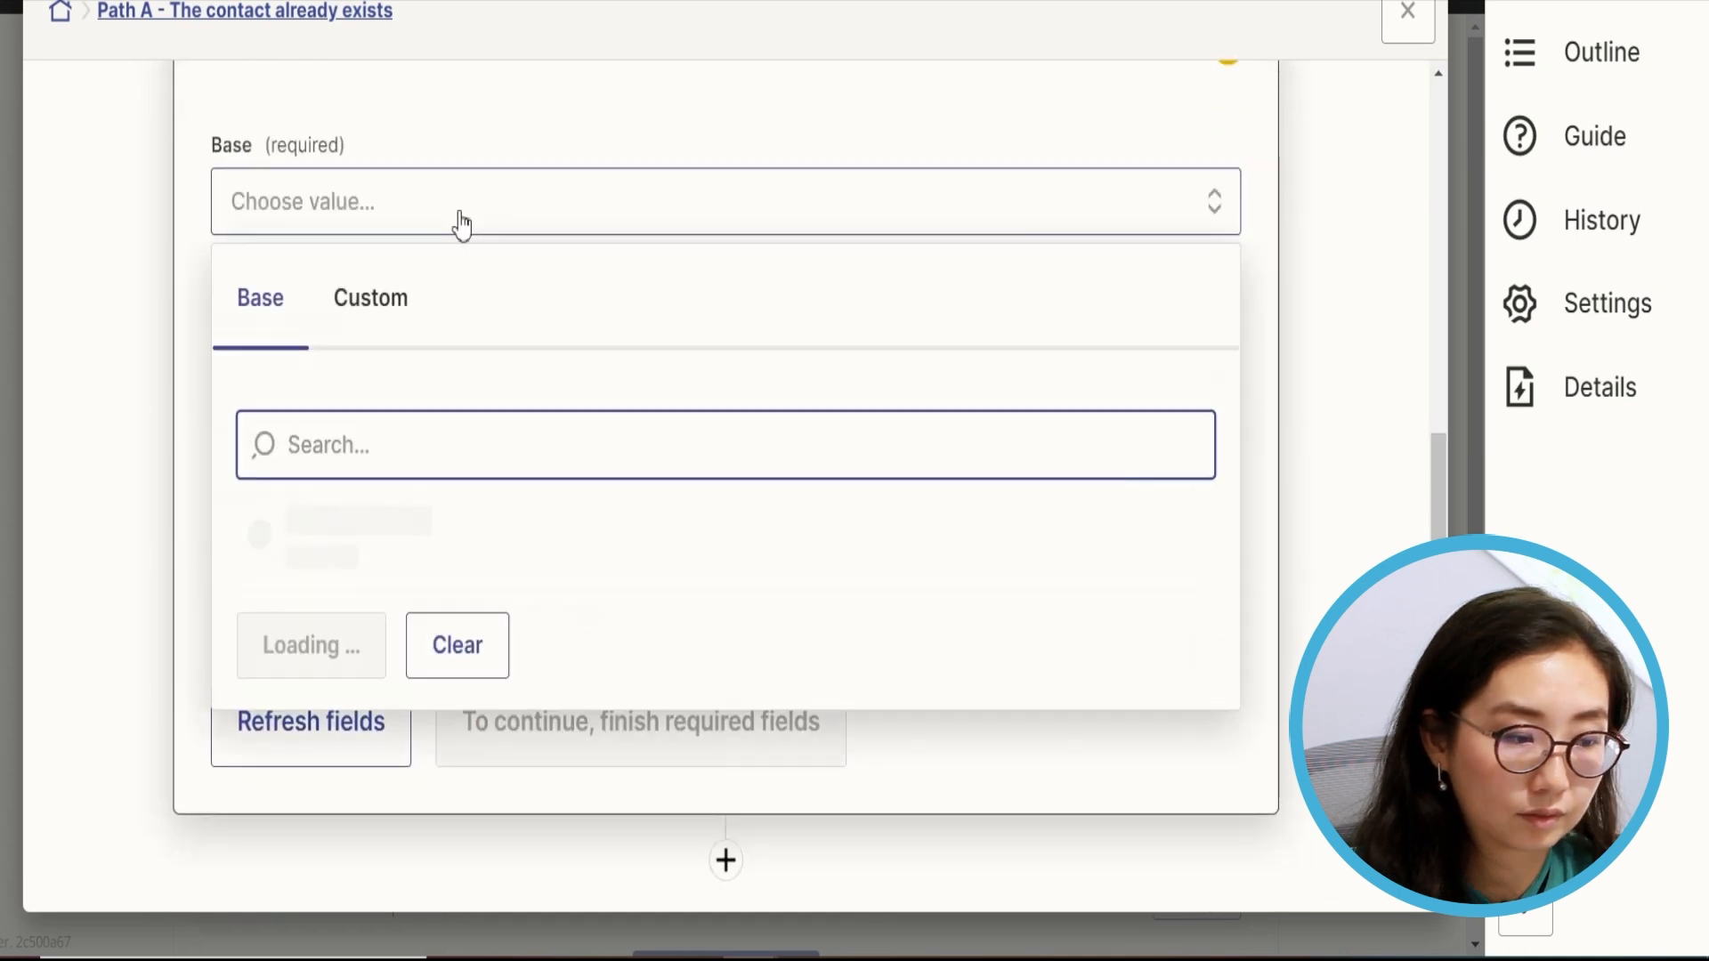
text(zapier)
key(Return)
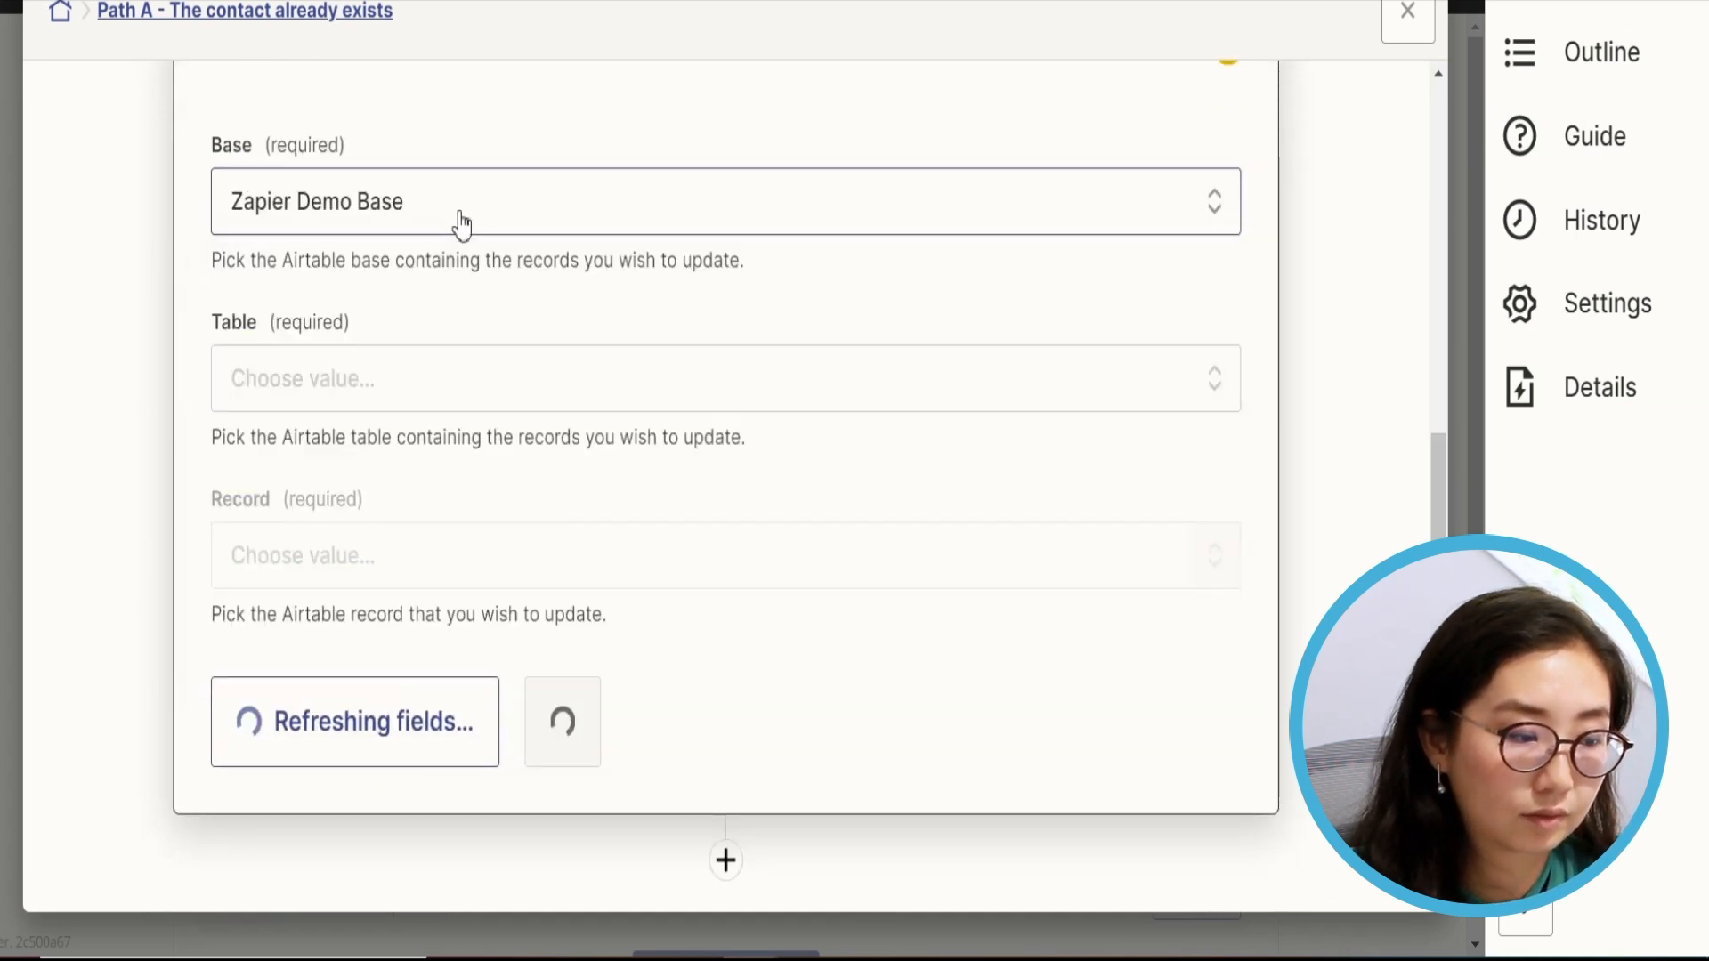
click(430, 376)
text(contac)
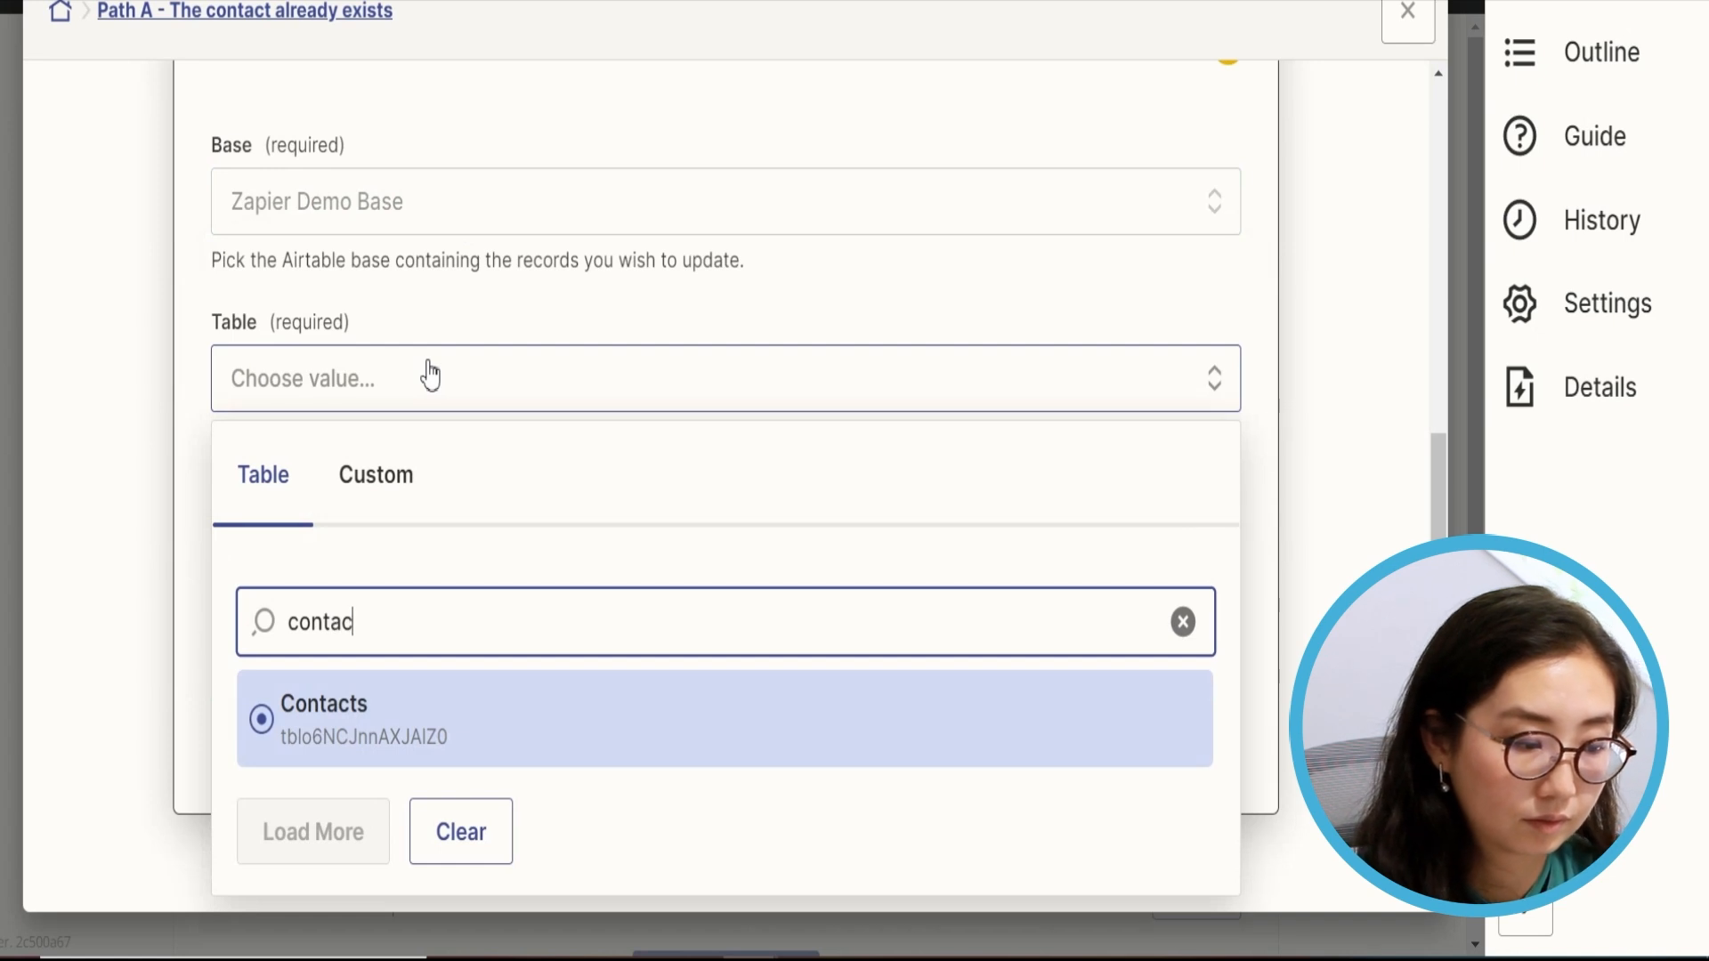
key(Return)
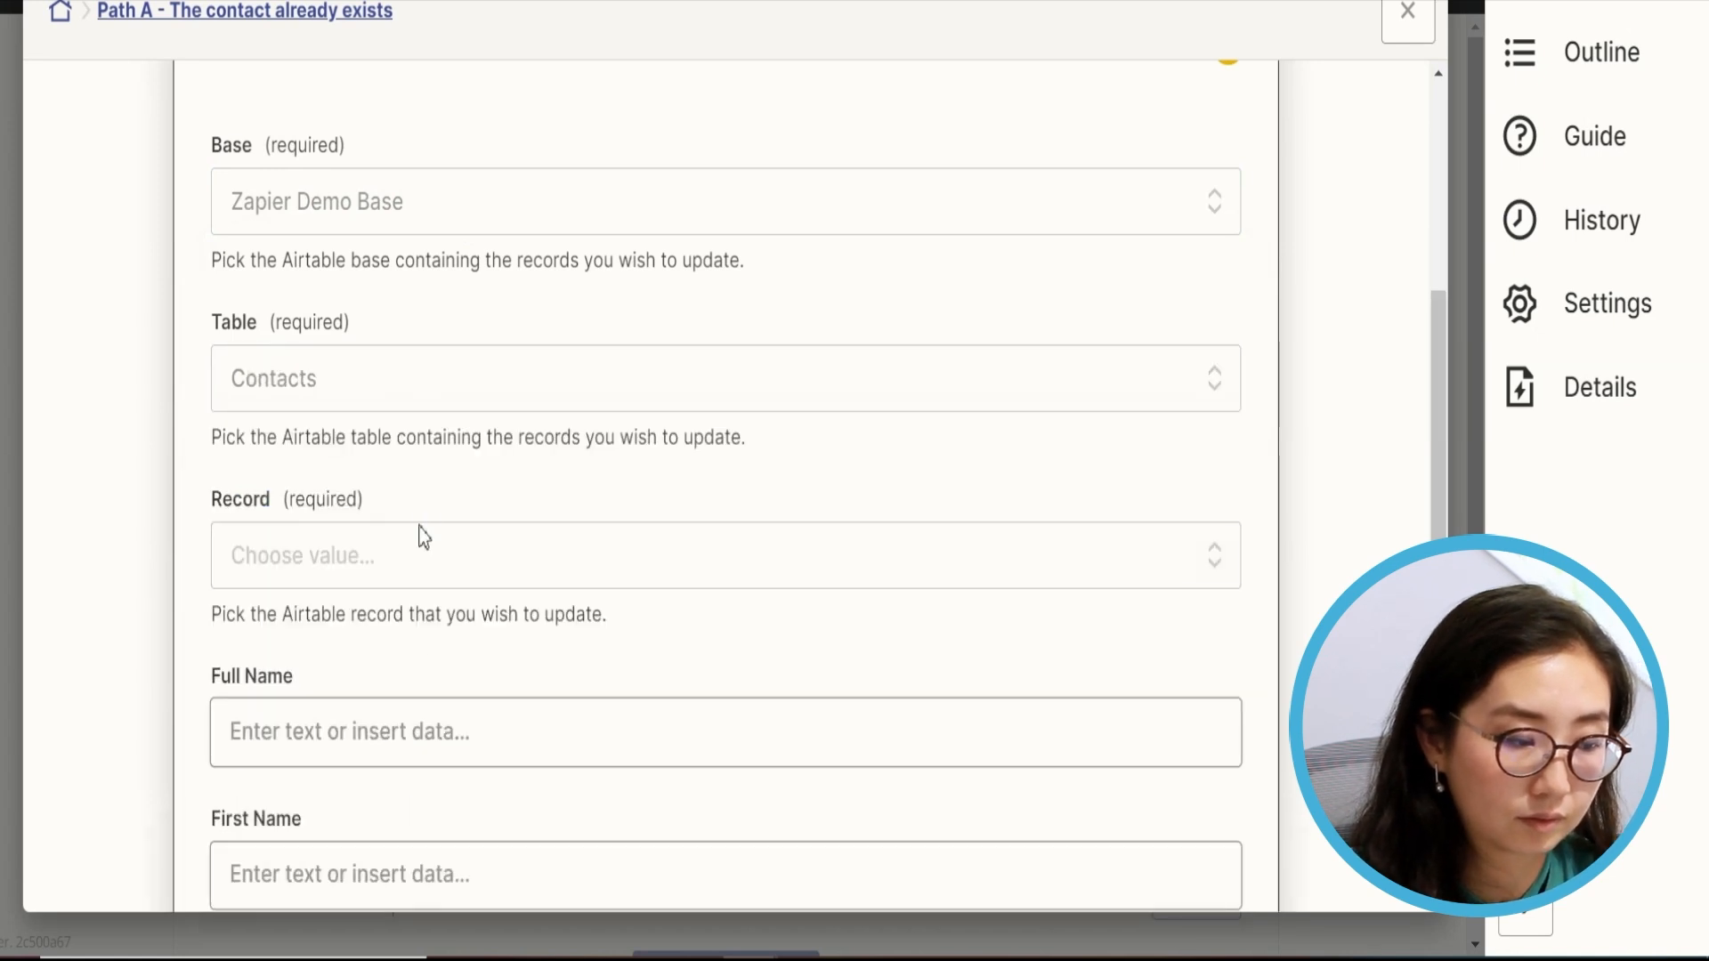
Step: Review the Record field's options for picking a fixed Airtable record or inserting custom data from earlier steps
click(408, 567)
scroll(596, 494, down, 5)
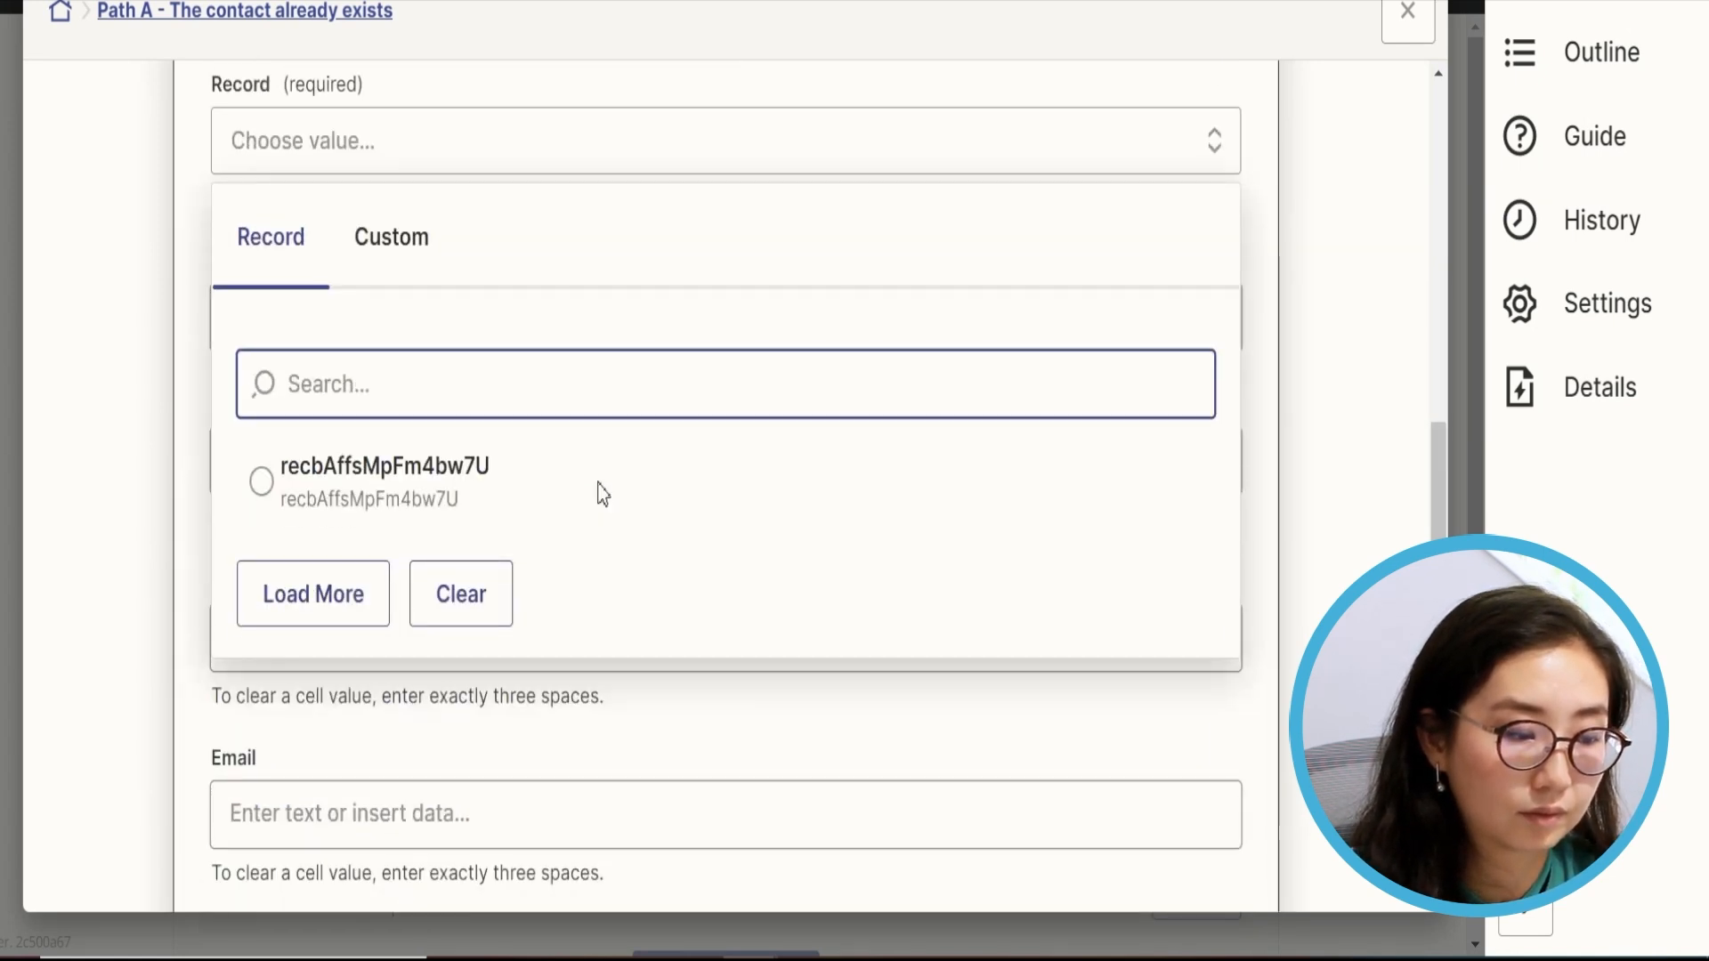
click(384, 258)
scroll(462, 349, up, 5)
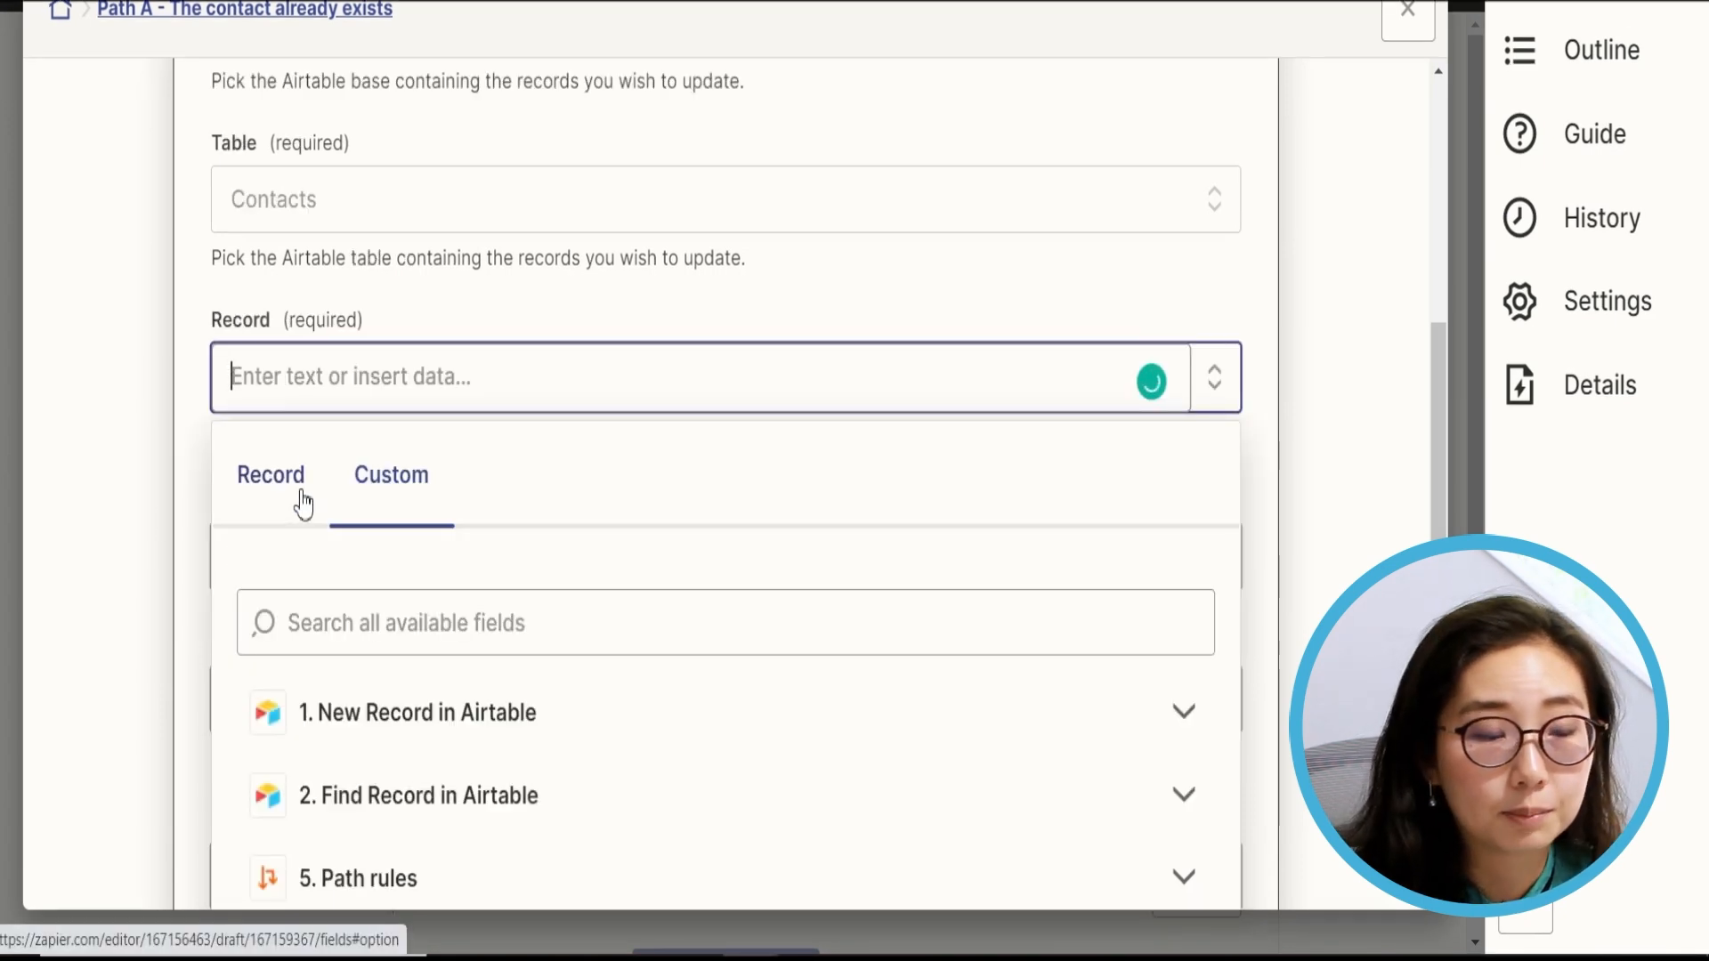
scroll(312, 485, down, 3)
scroll(260, 224, up, 3)
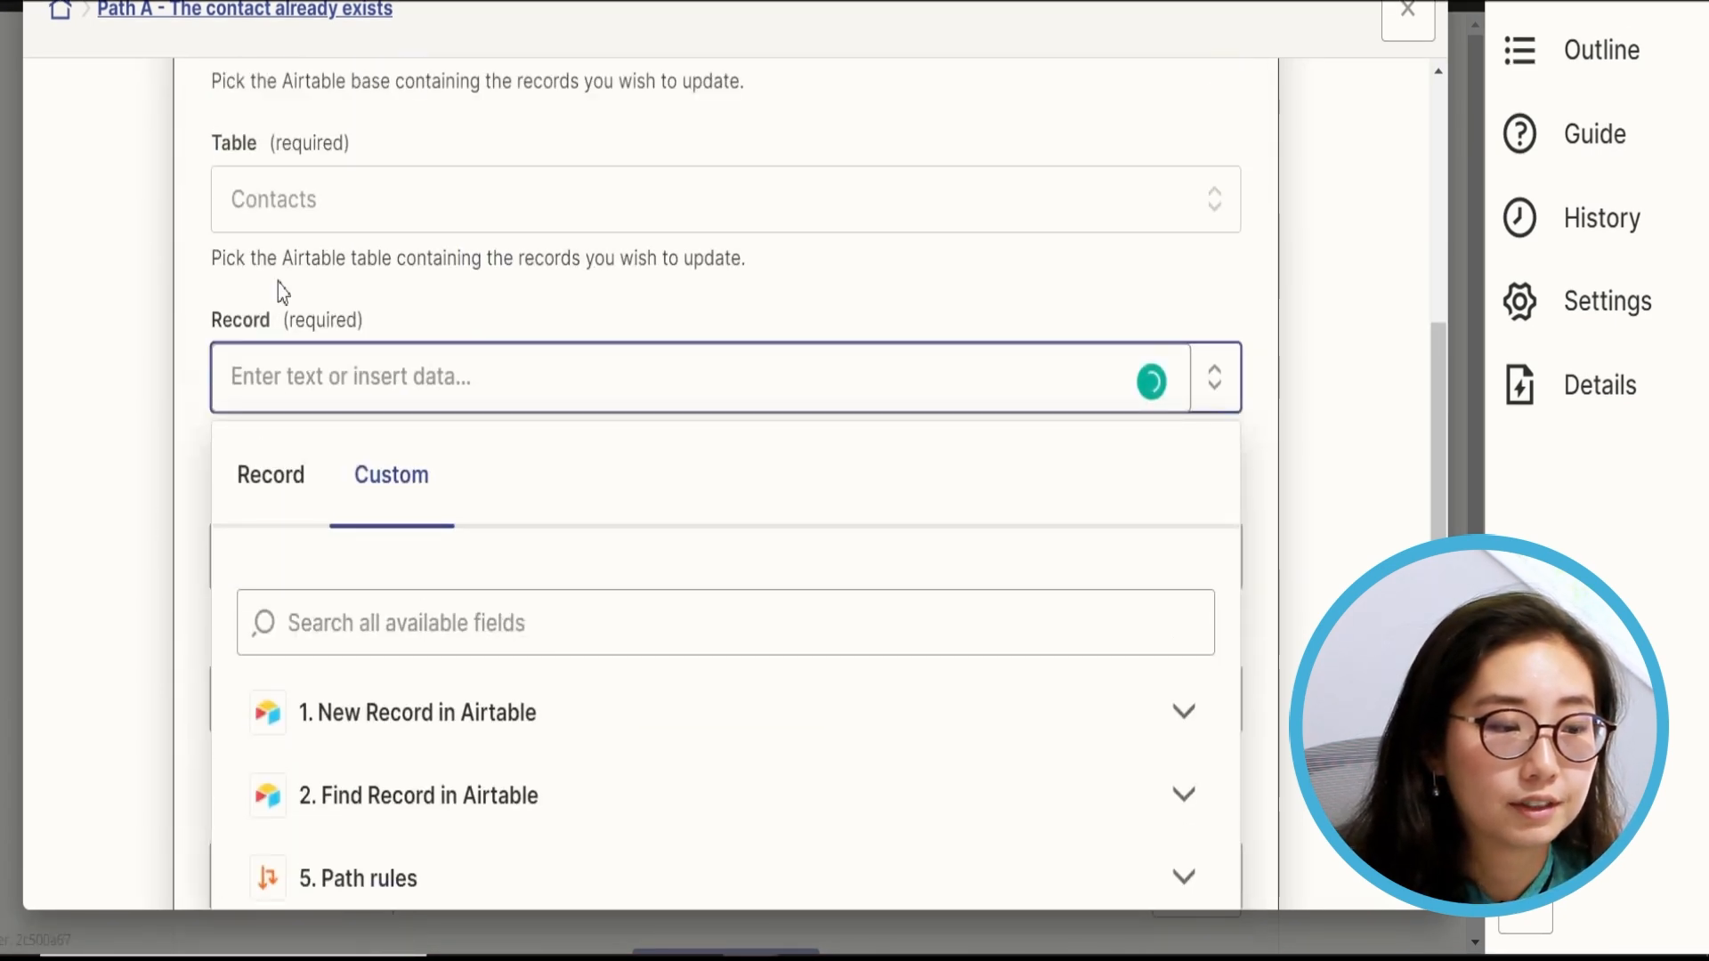
click(276, 476)
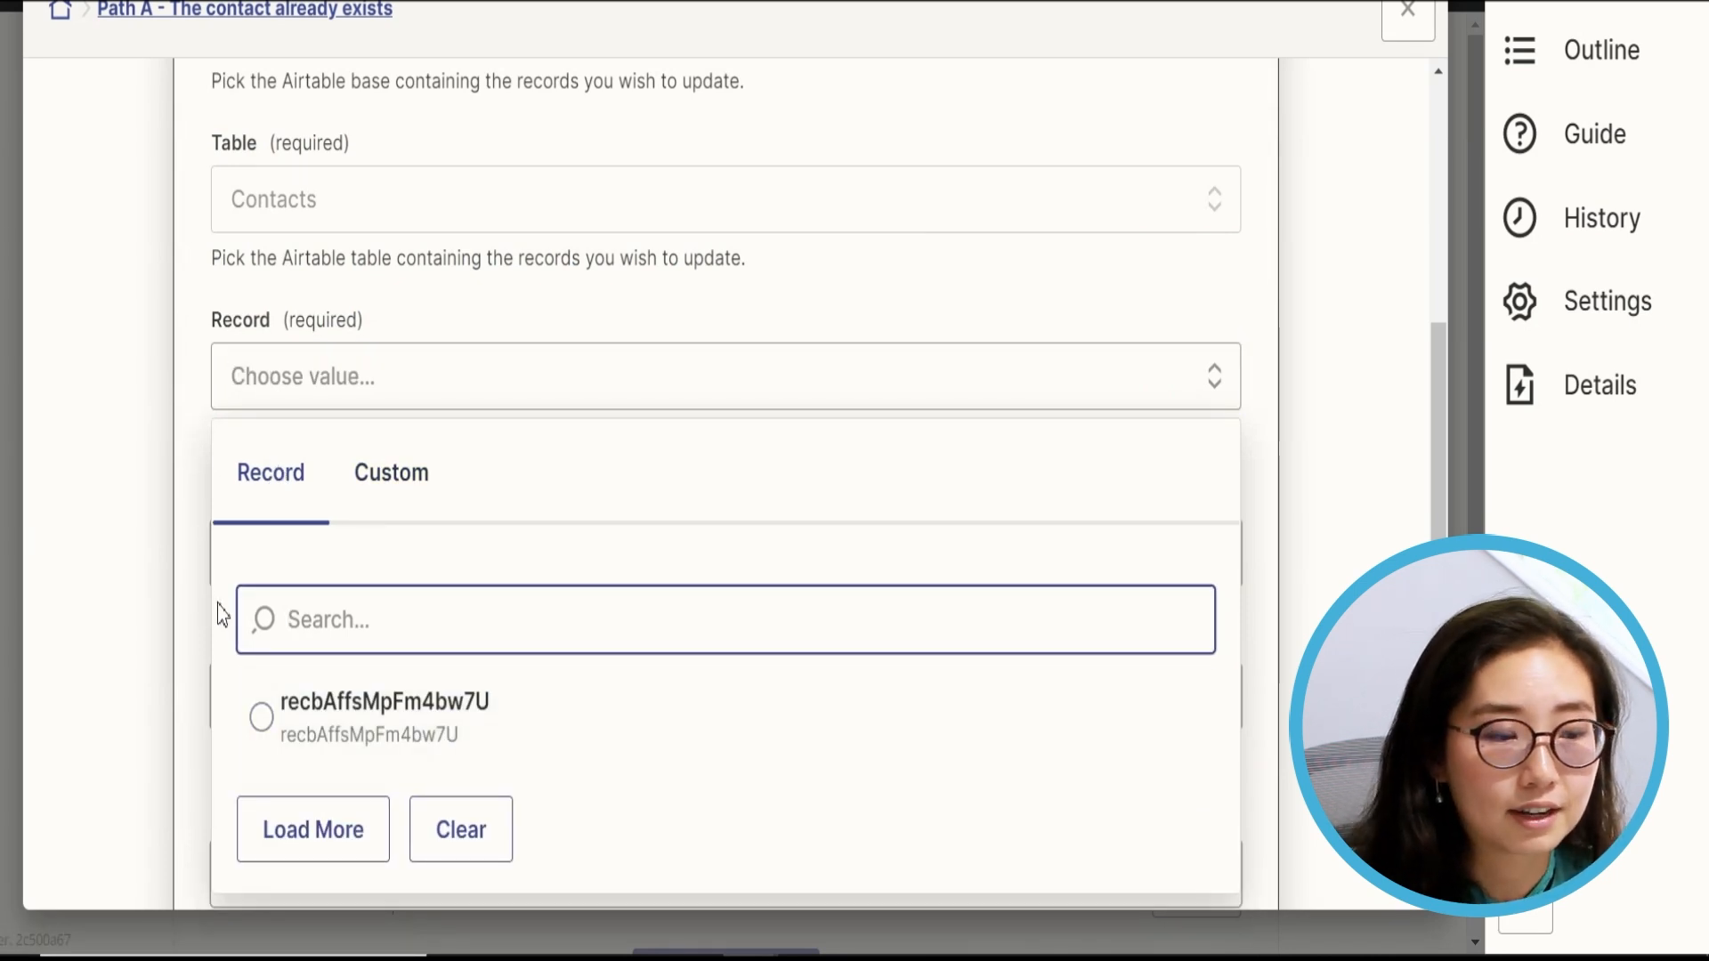
Step: Set the Record field to the found contact's ID and expand the Find Record step's data among the custom values
click(258, 707)
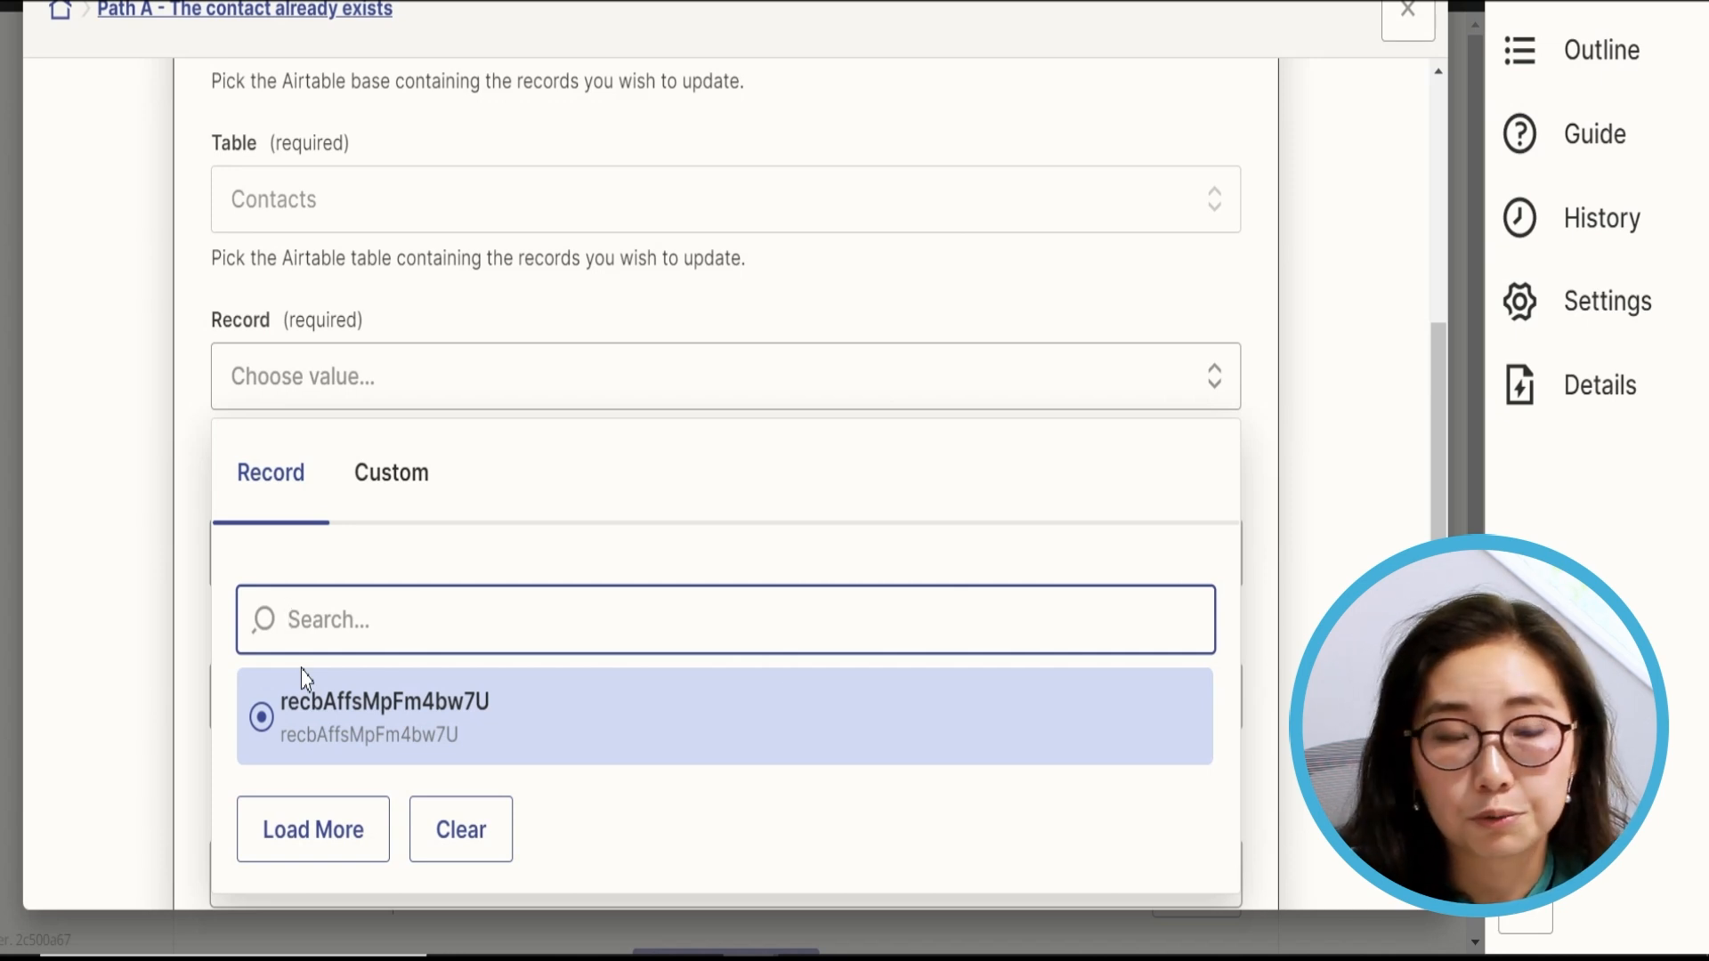
click(398, 487)
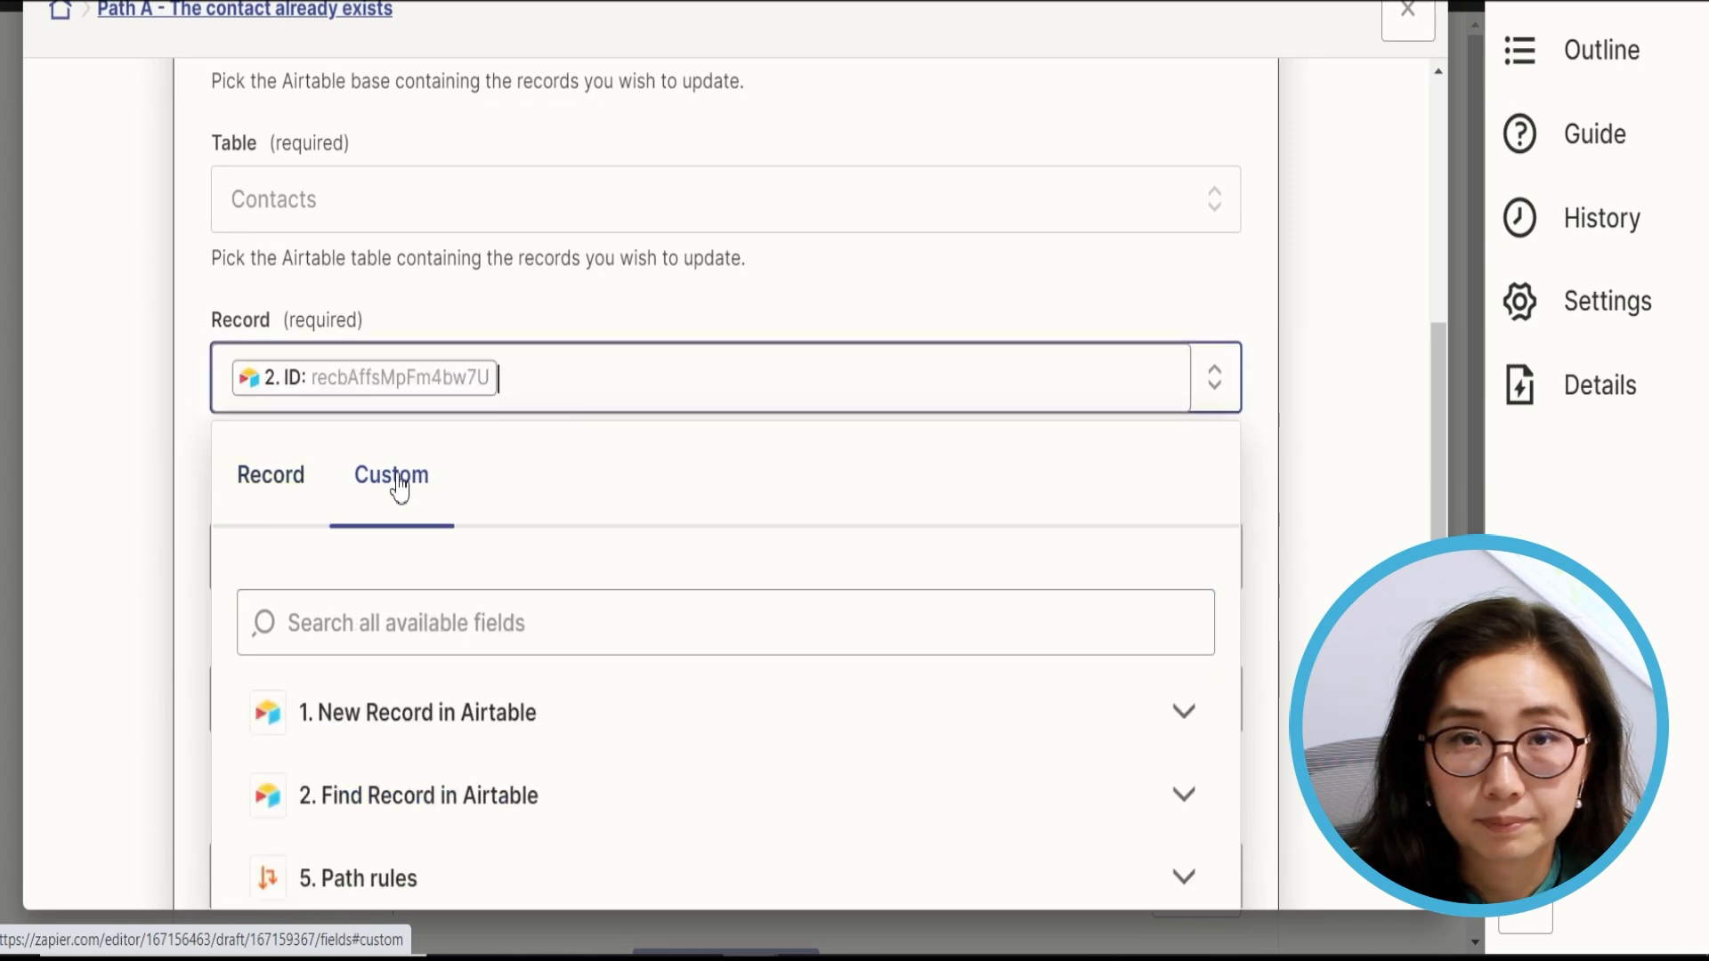
scroll(409, 543, down, 5)
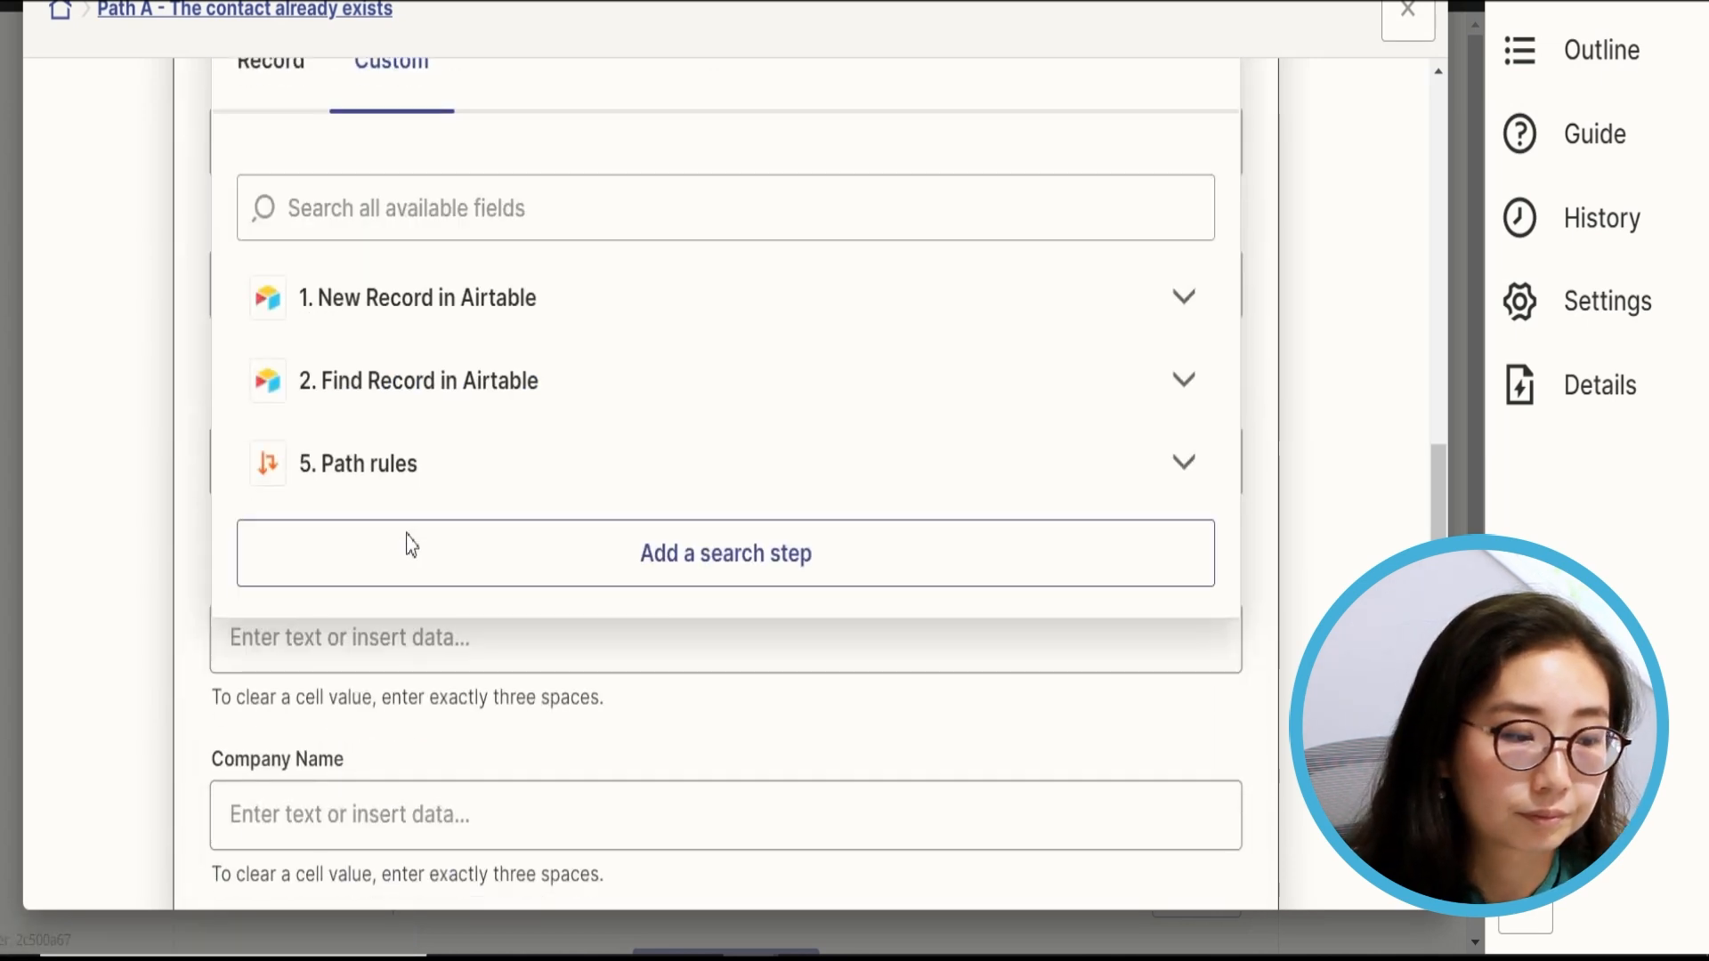
click(428, 389)
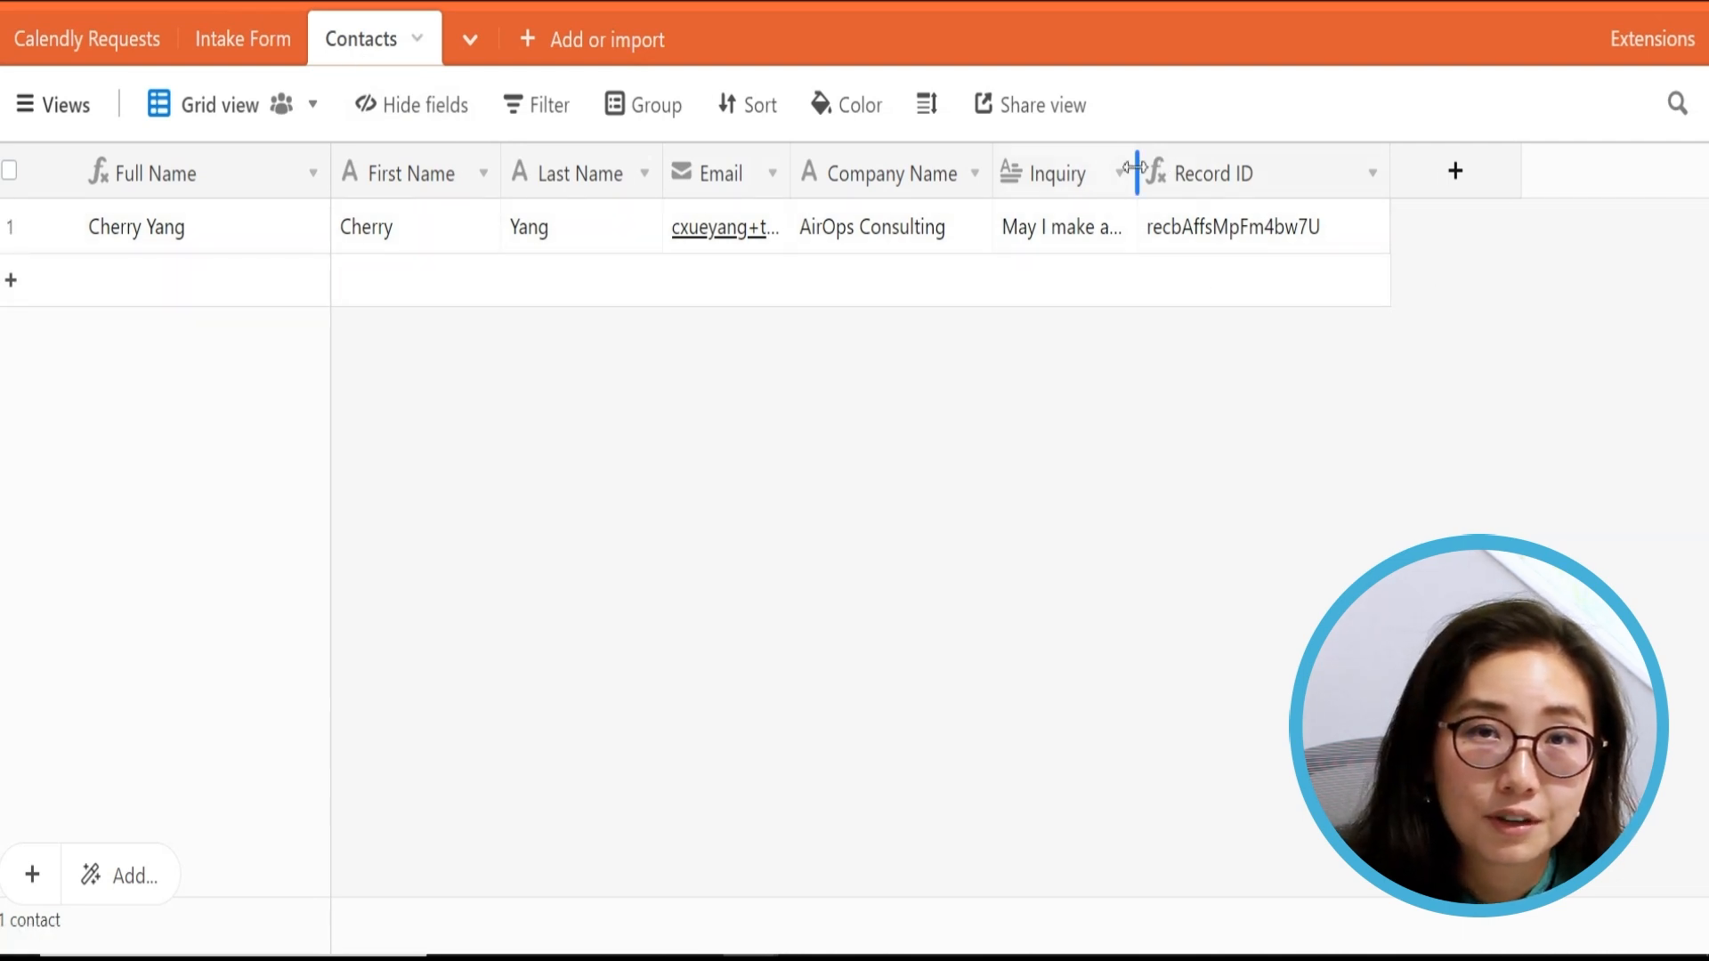
Step: Switch to Airtable and check the formula of the Record ID field in the Contacts table
double_click(1184, 178)
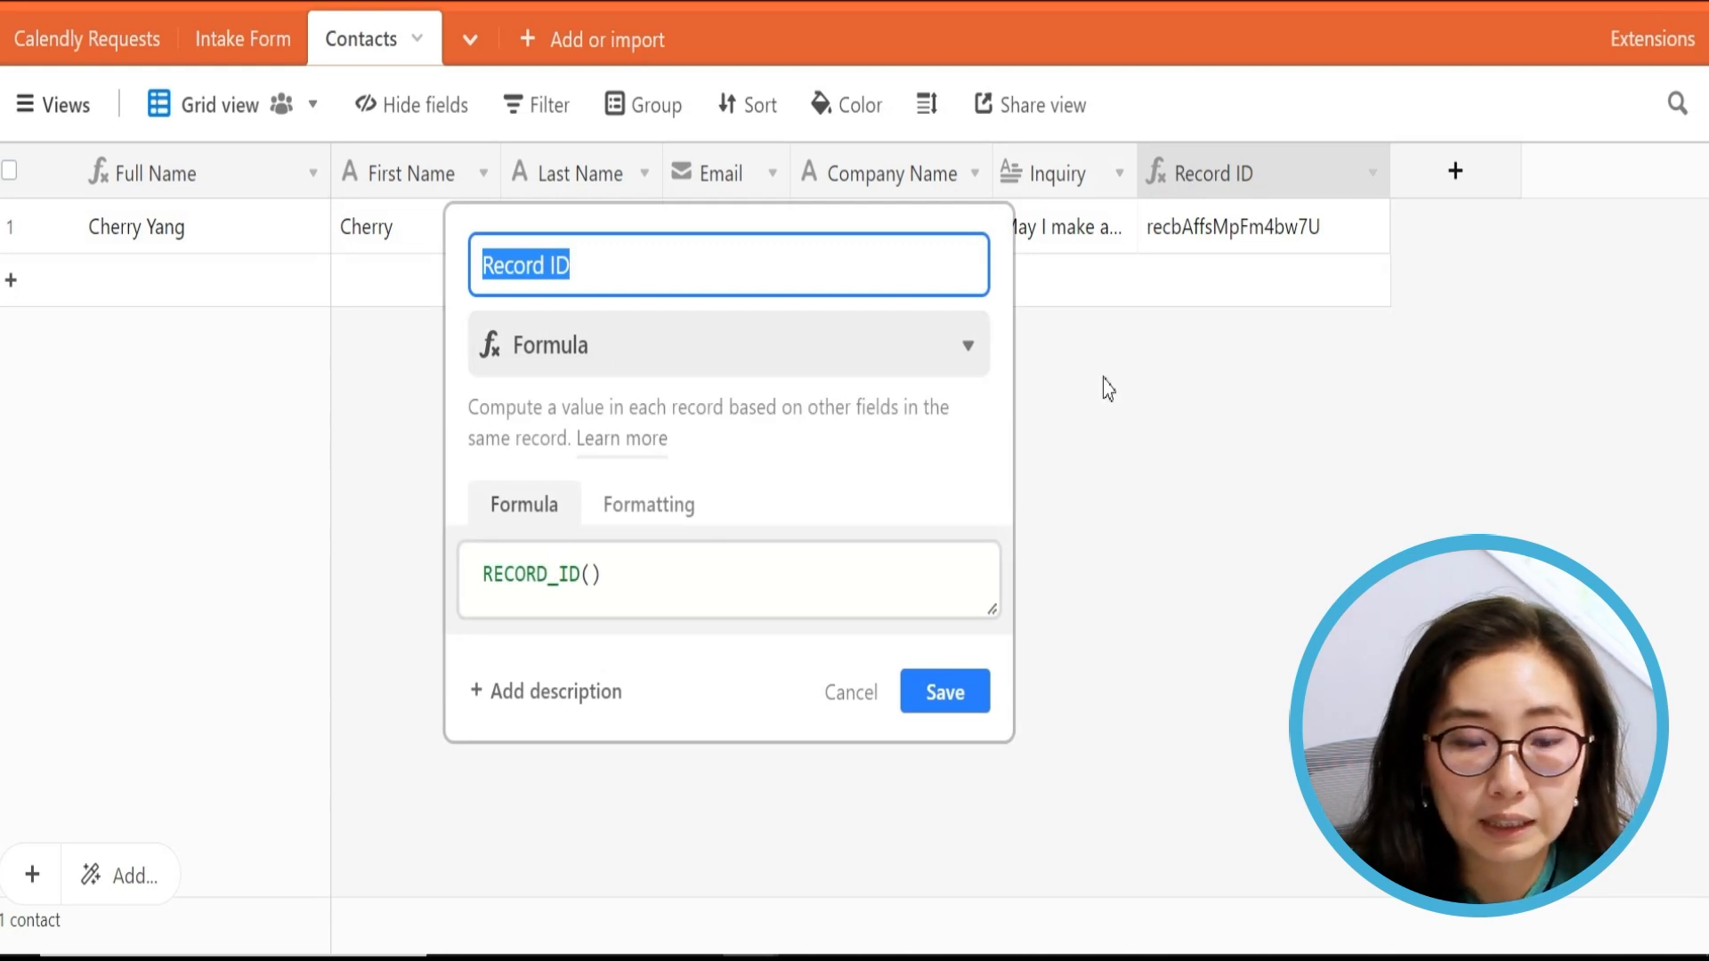
click(1208, 424)
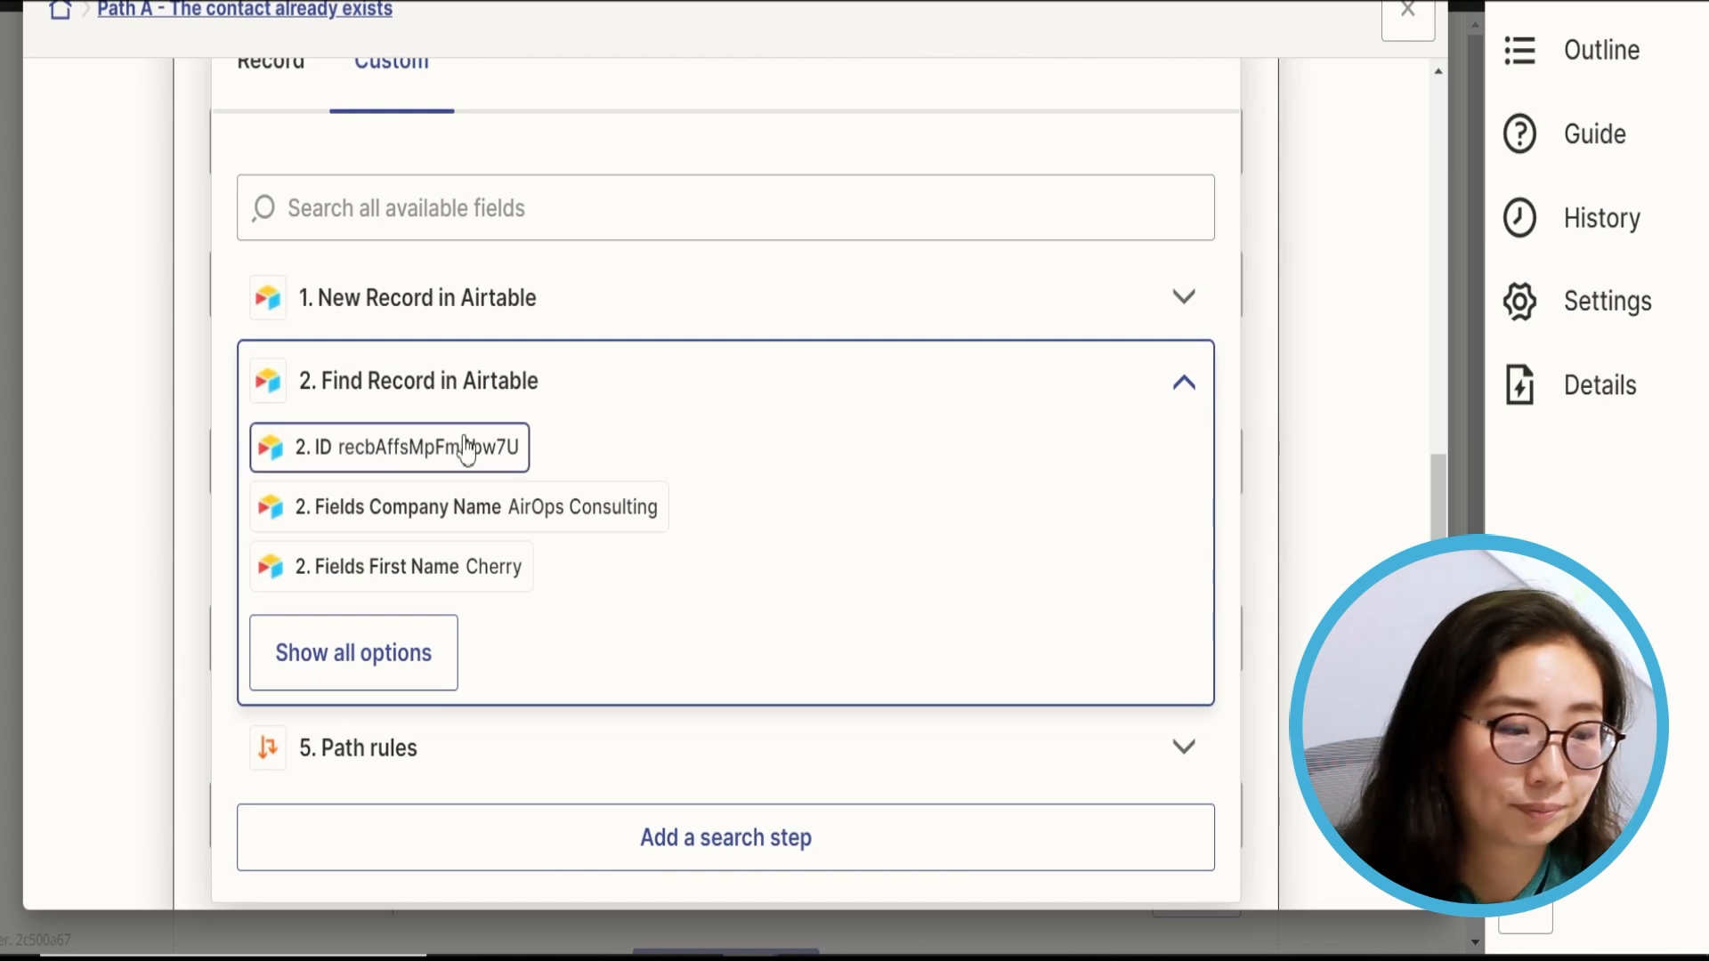
Step: Insert the Find Record step's ID into the Record field in Zapier and remove the duplicate copy
click(431, 464)
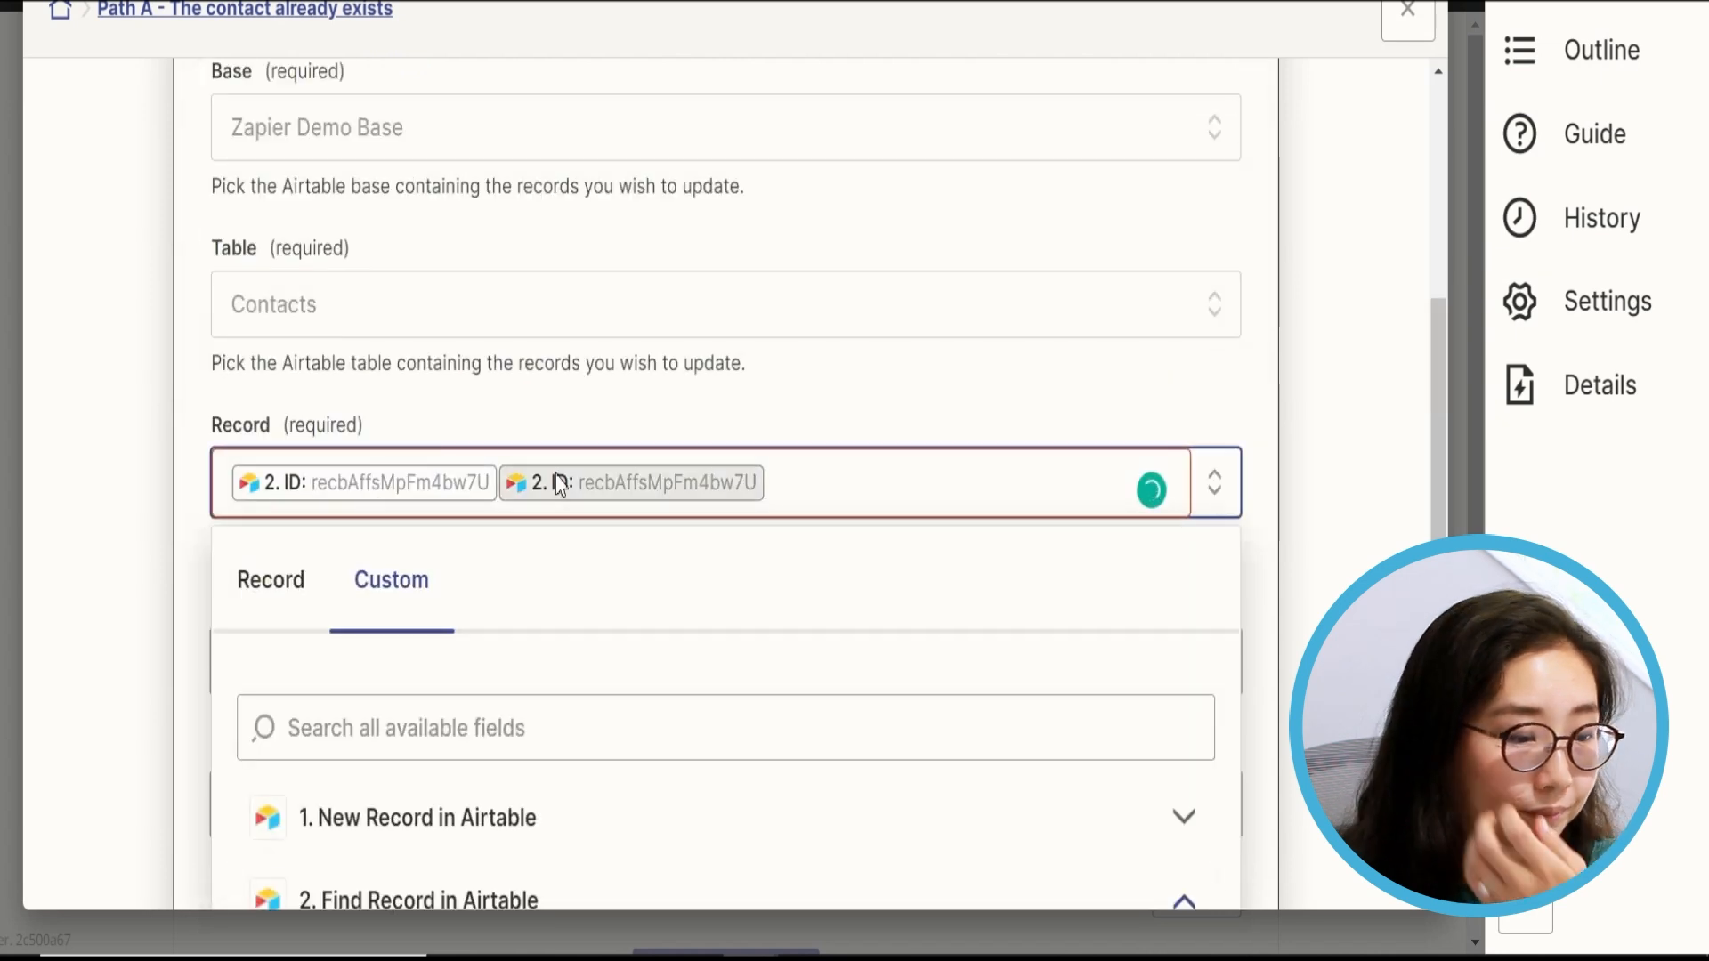
key(BackSpace)
key(BackSpace)
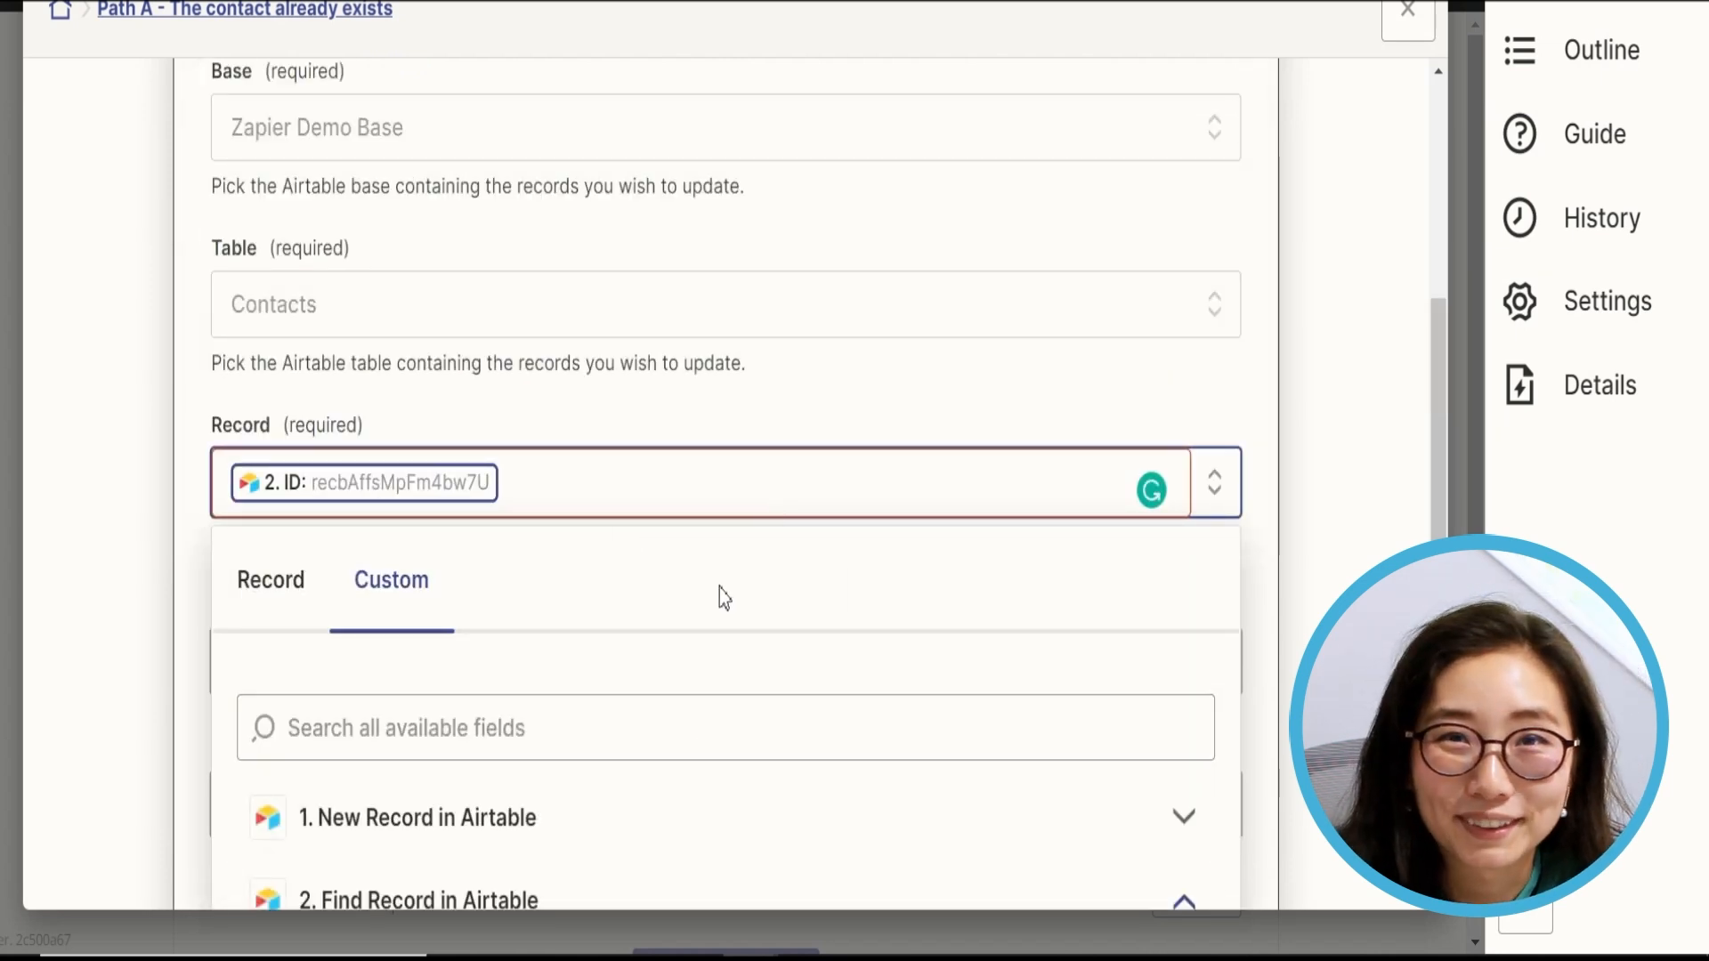
Step: Review the contact fields that the Update Record action can fill in, starting from Full Name
scroll(718, 601, down, 5)
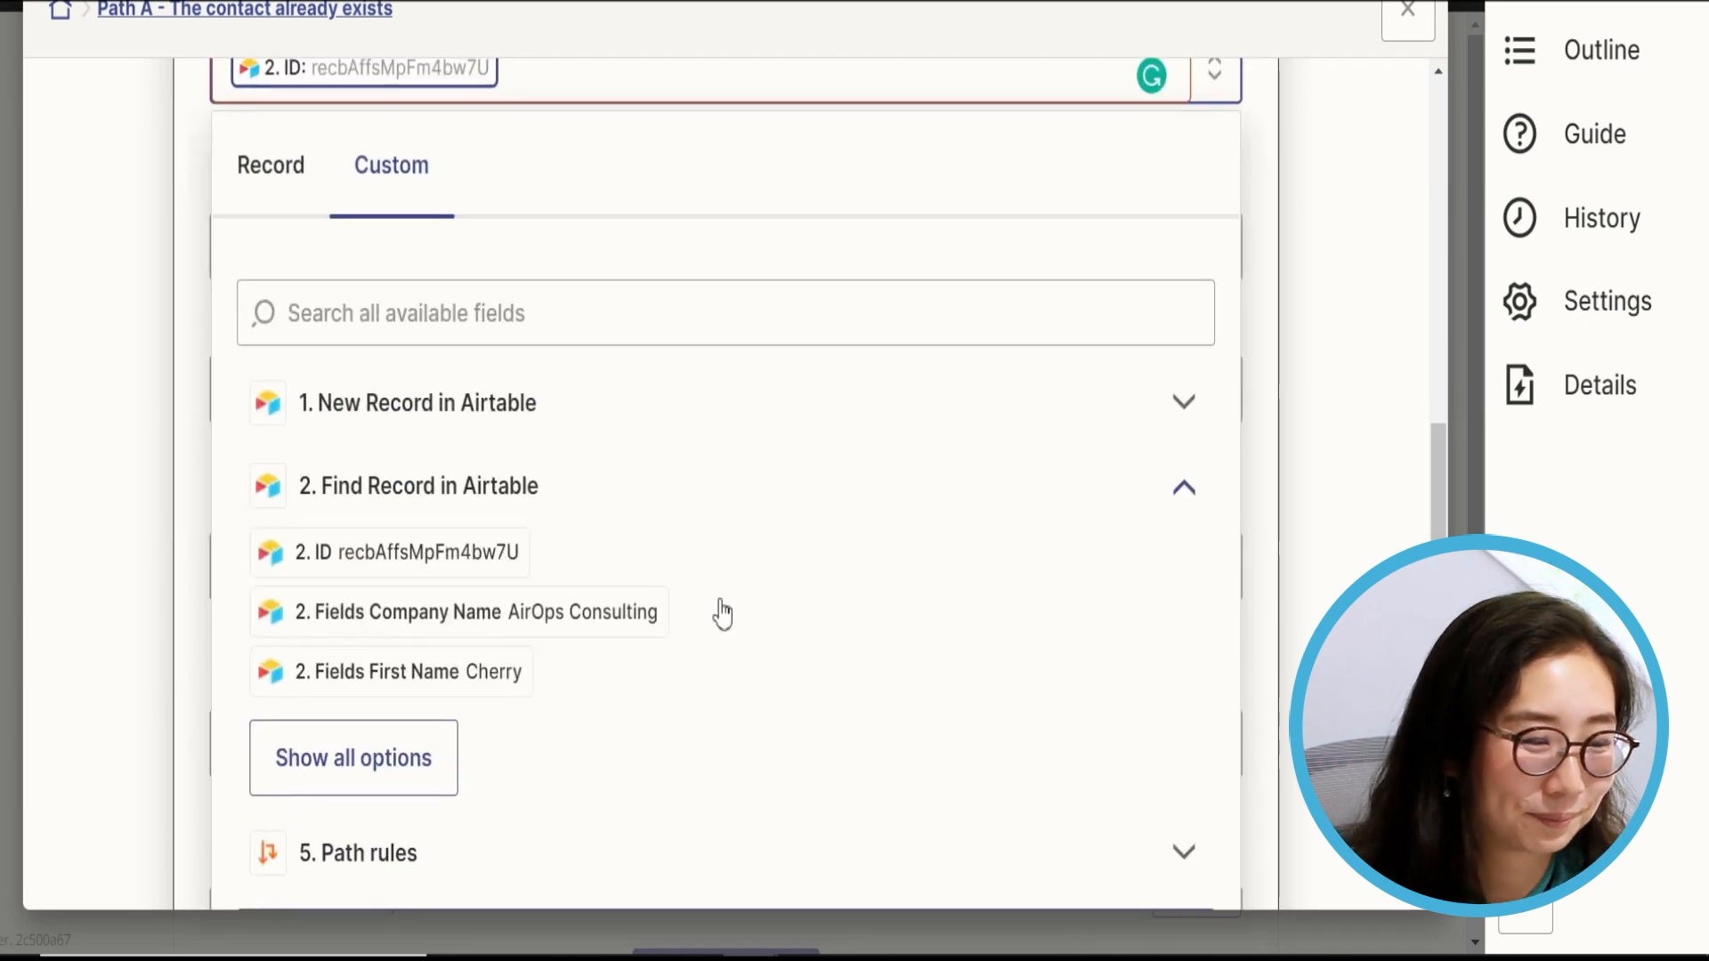
click(165, 356)
click(386, 273)
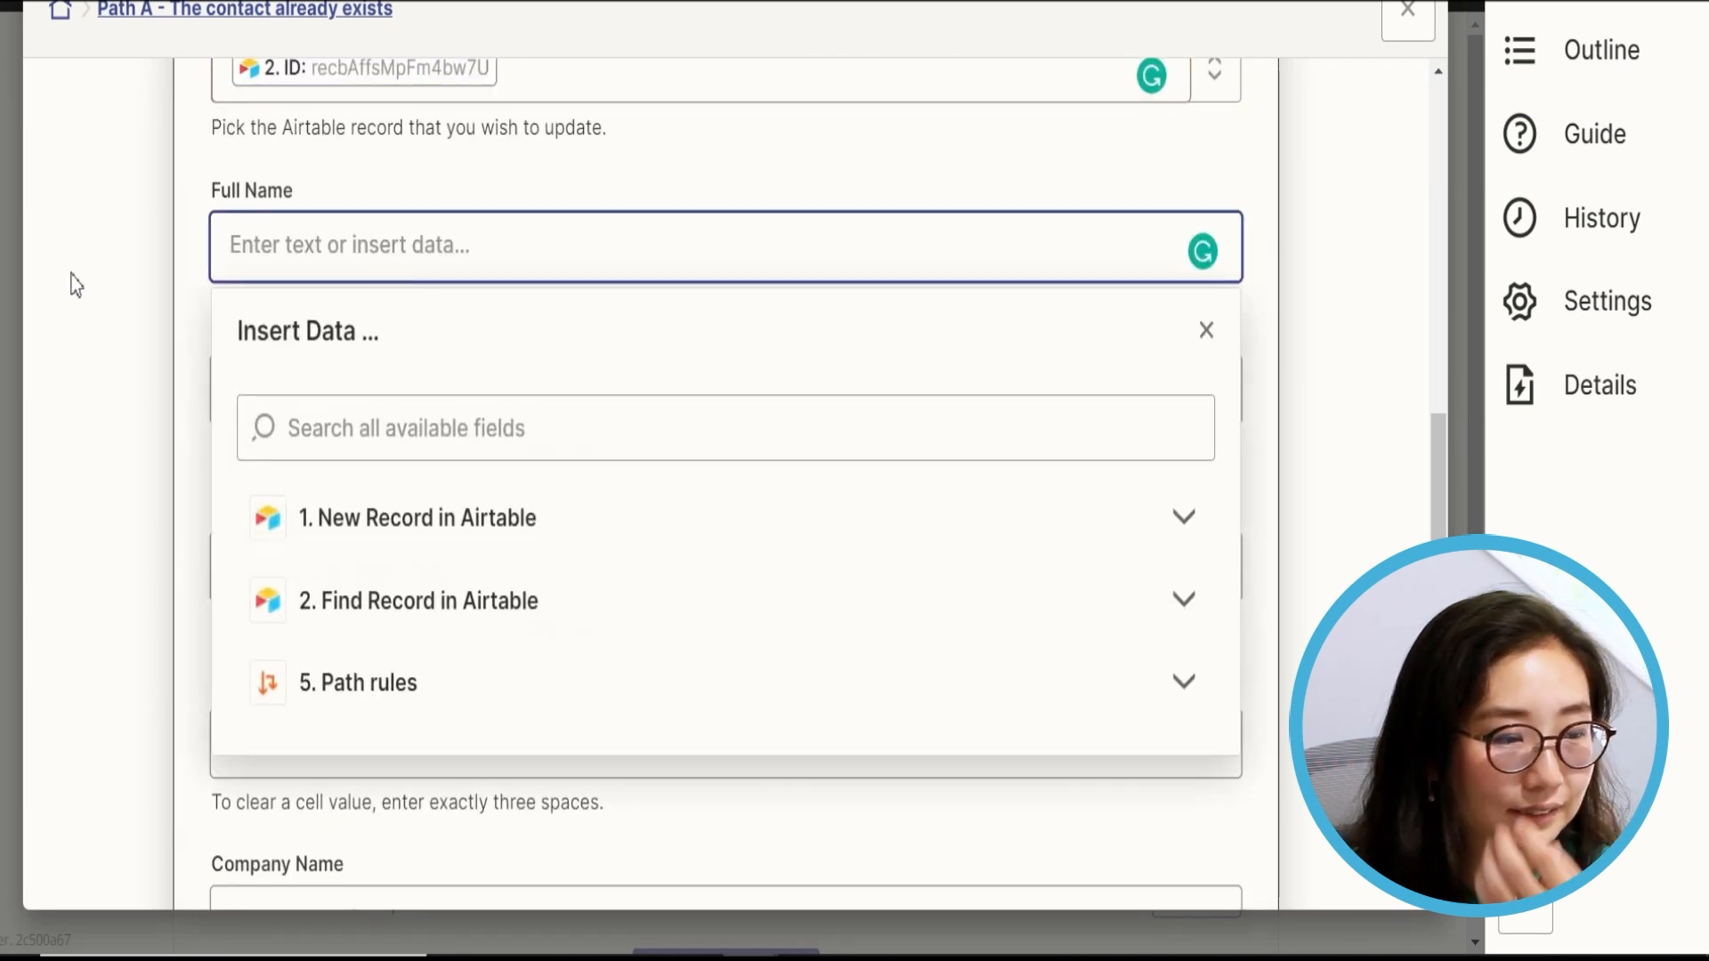
click(153, 298)
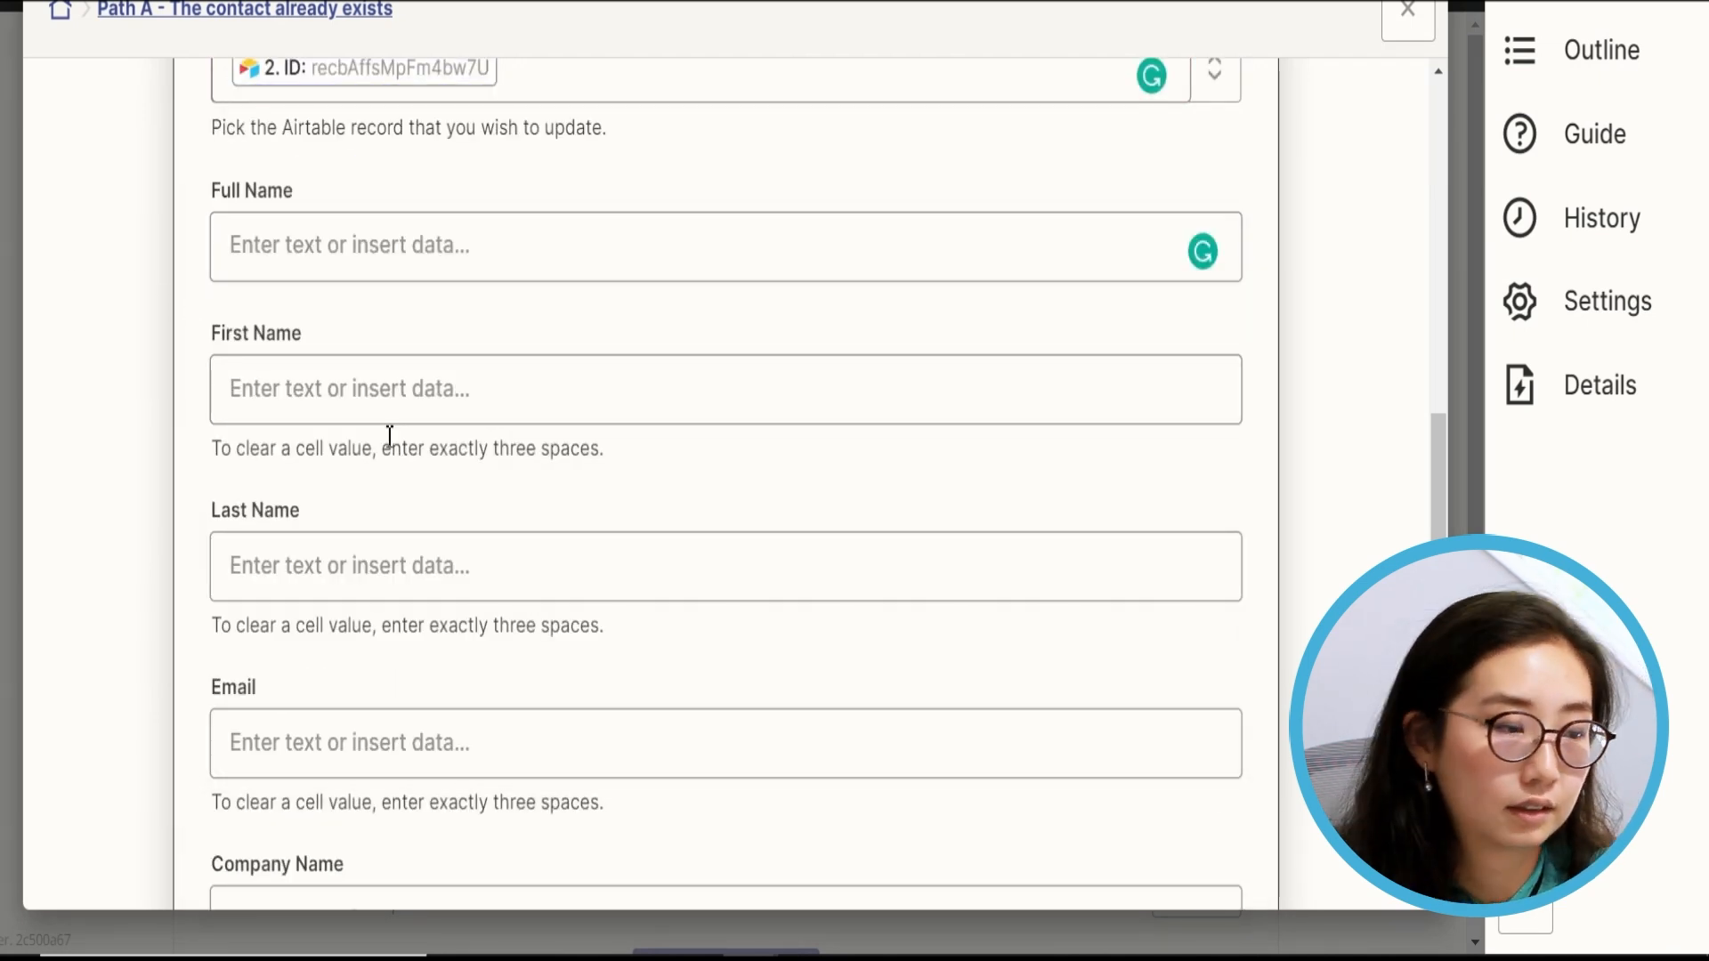
scroll(385, 438, up, 10)
scroll(386, 439, down, 10)
scroll(385, 438, up, 10)
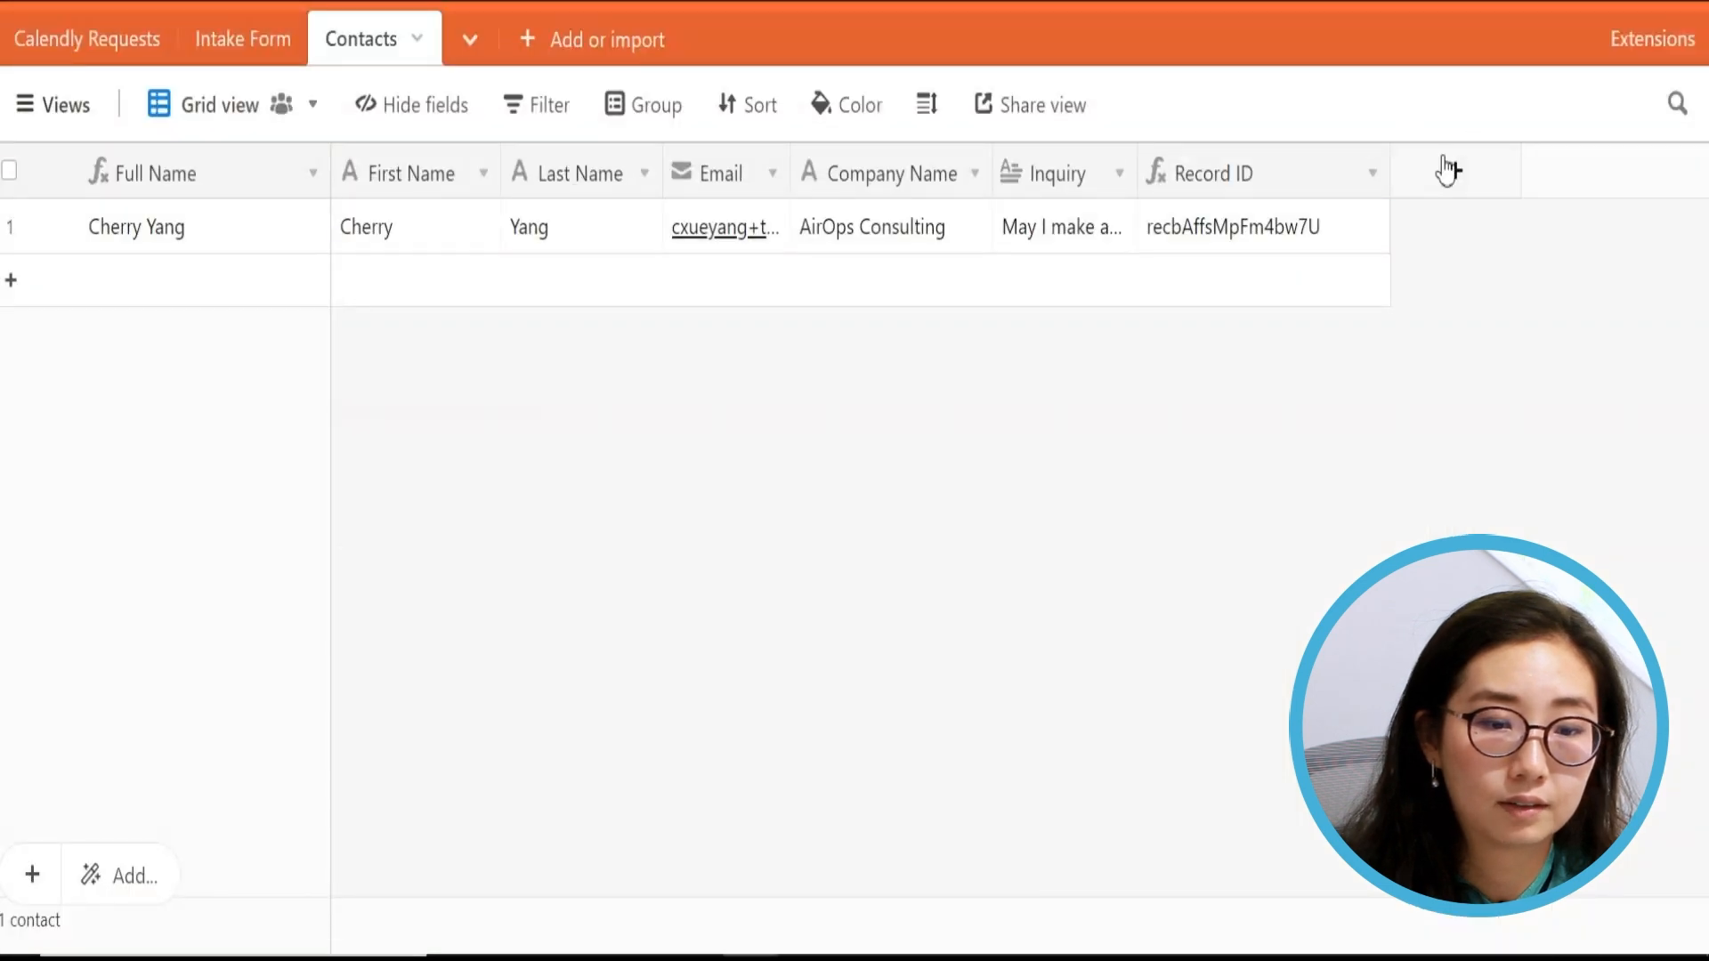
Step: Add a long text field named Notes to the Contacts table in Airtable
click(1452, 172)
text(Notes)
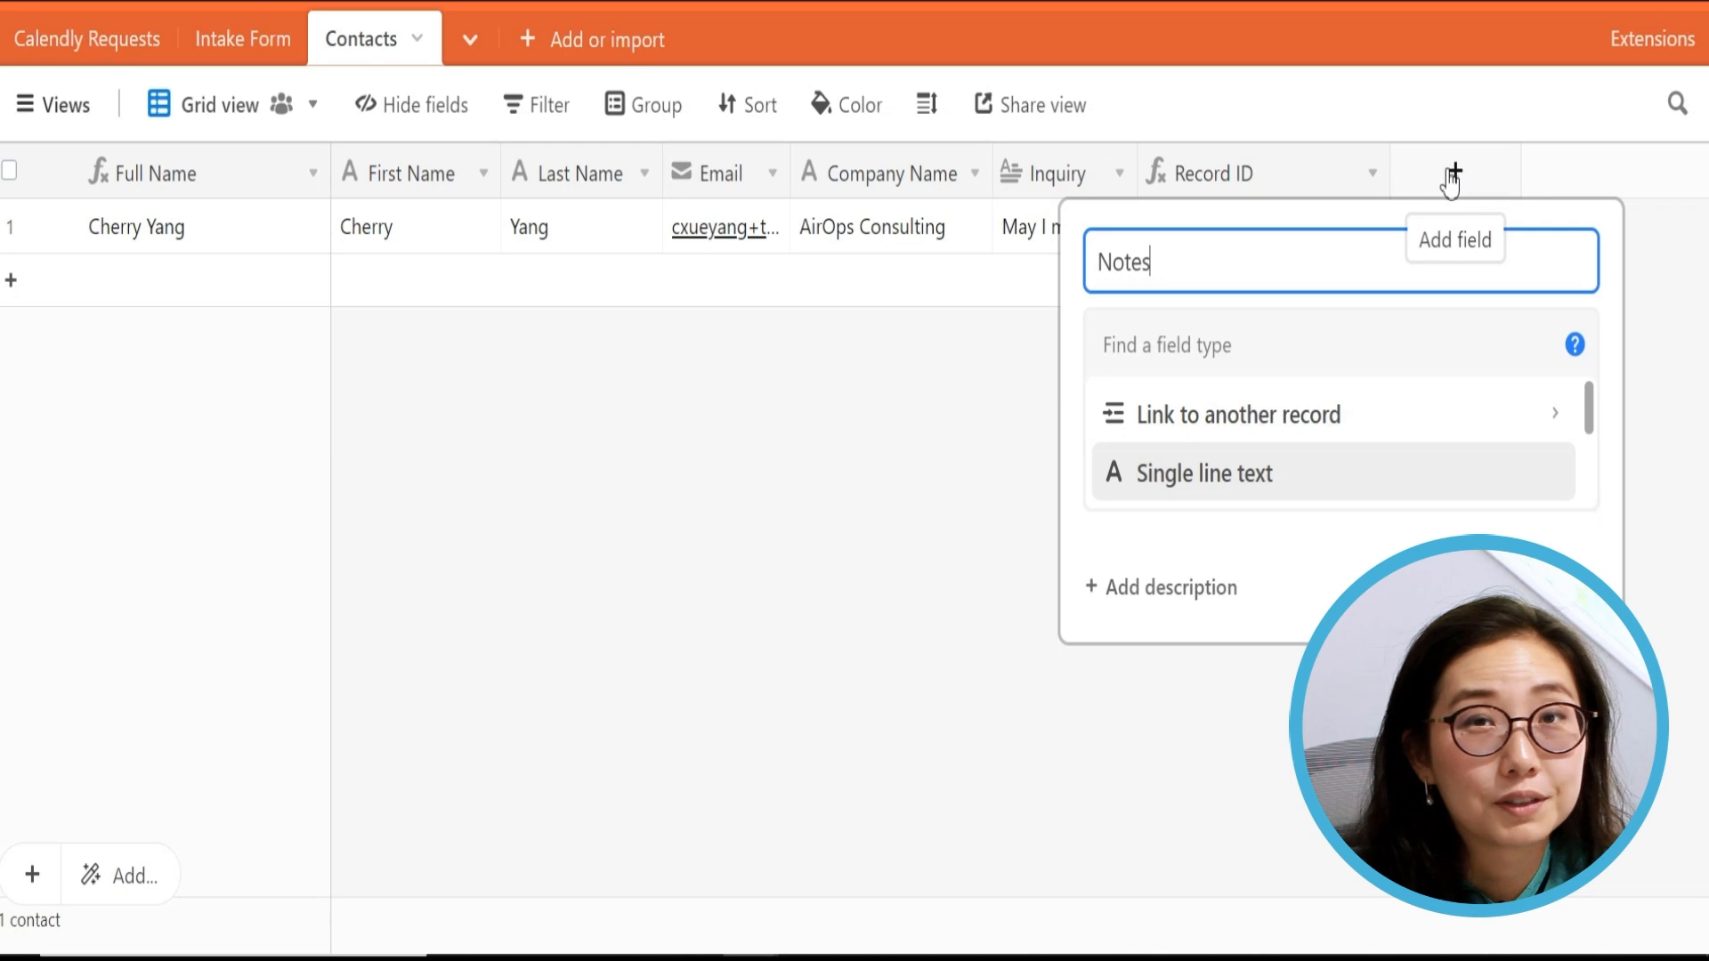
key(Tab)
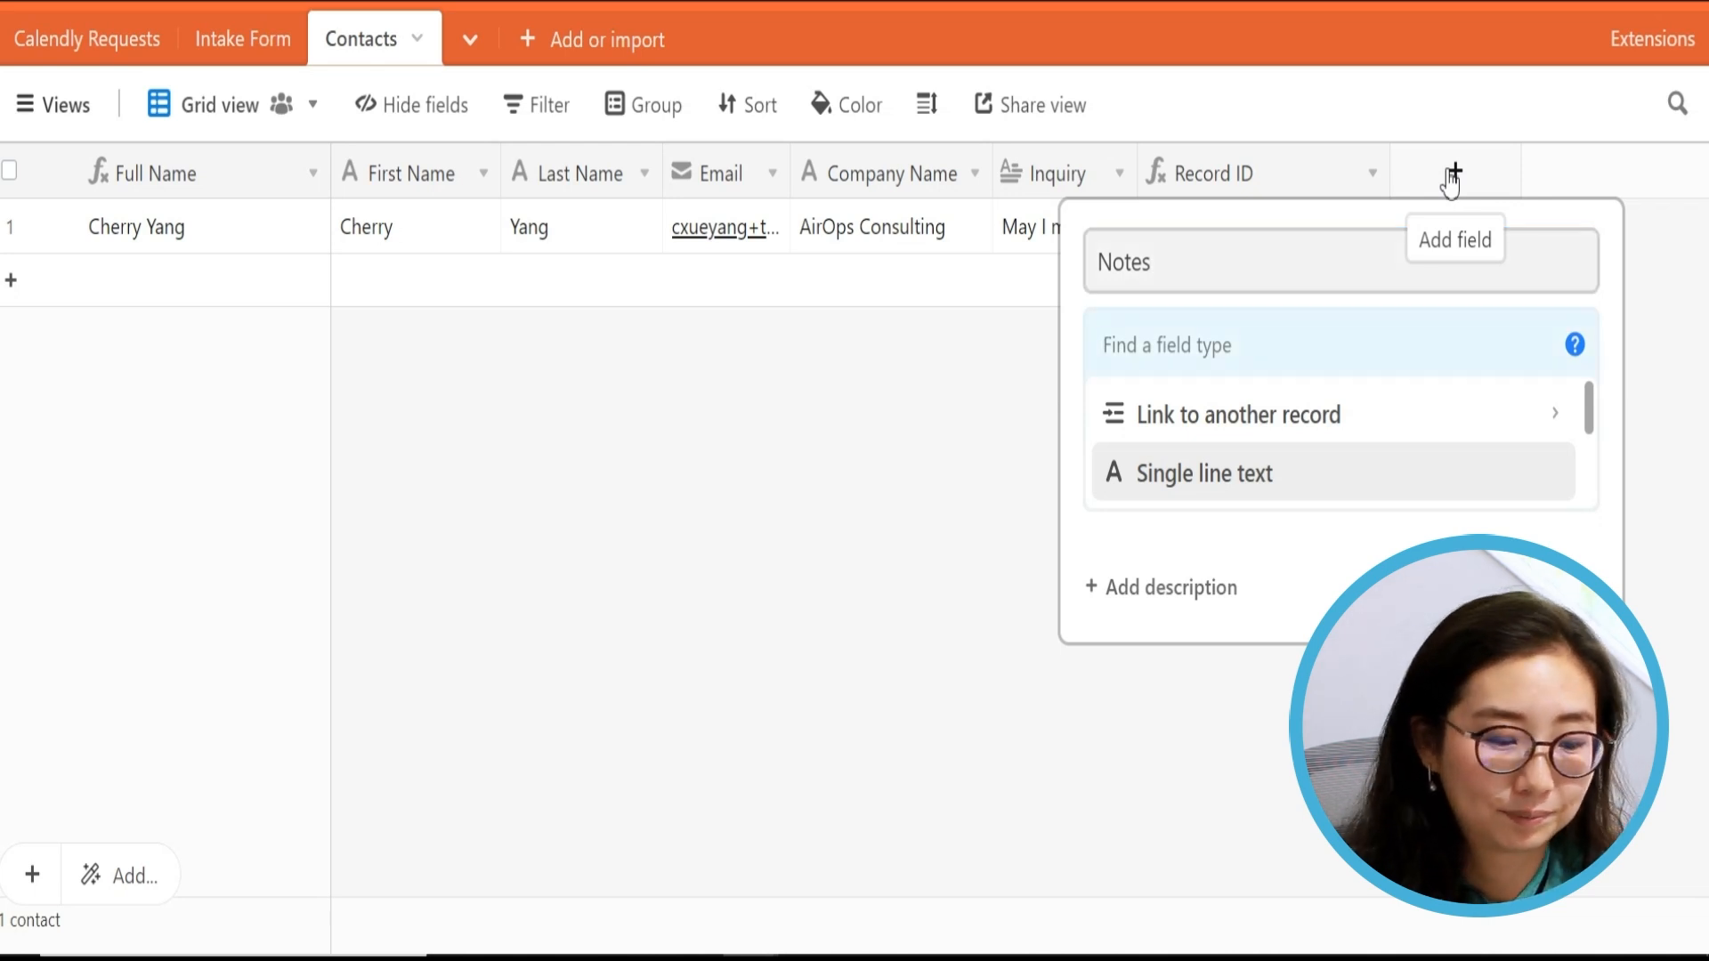
text(long)
key(Return)
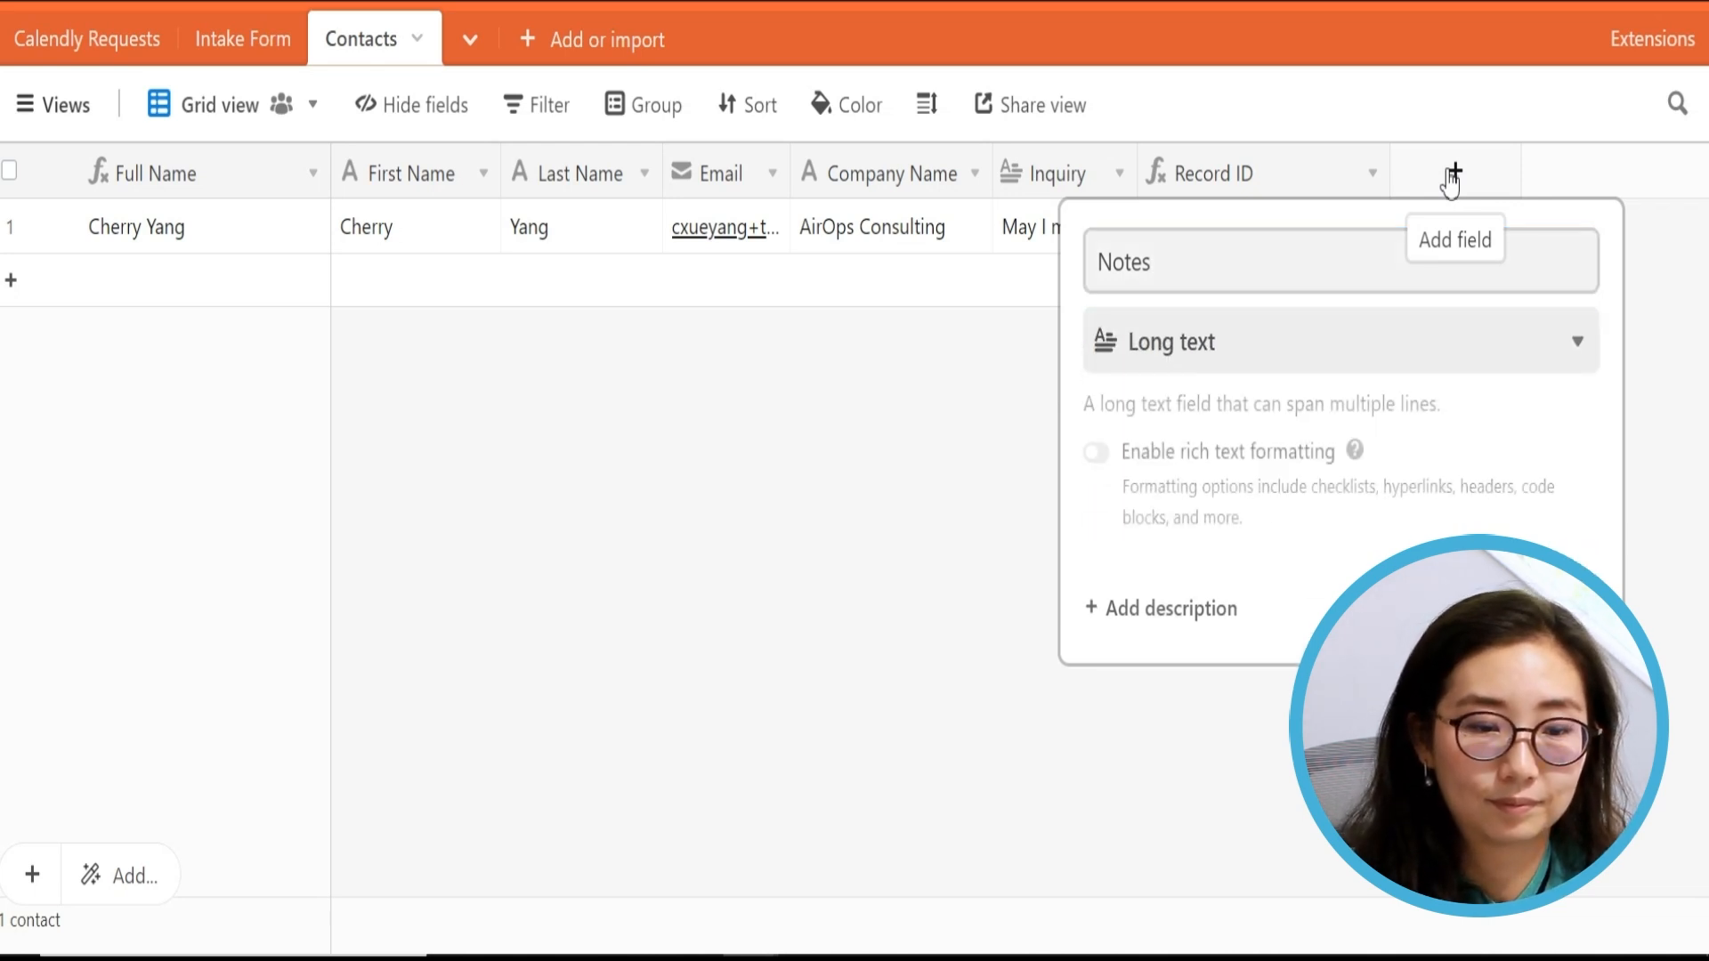
click(1532, 607)
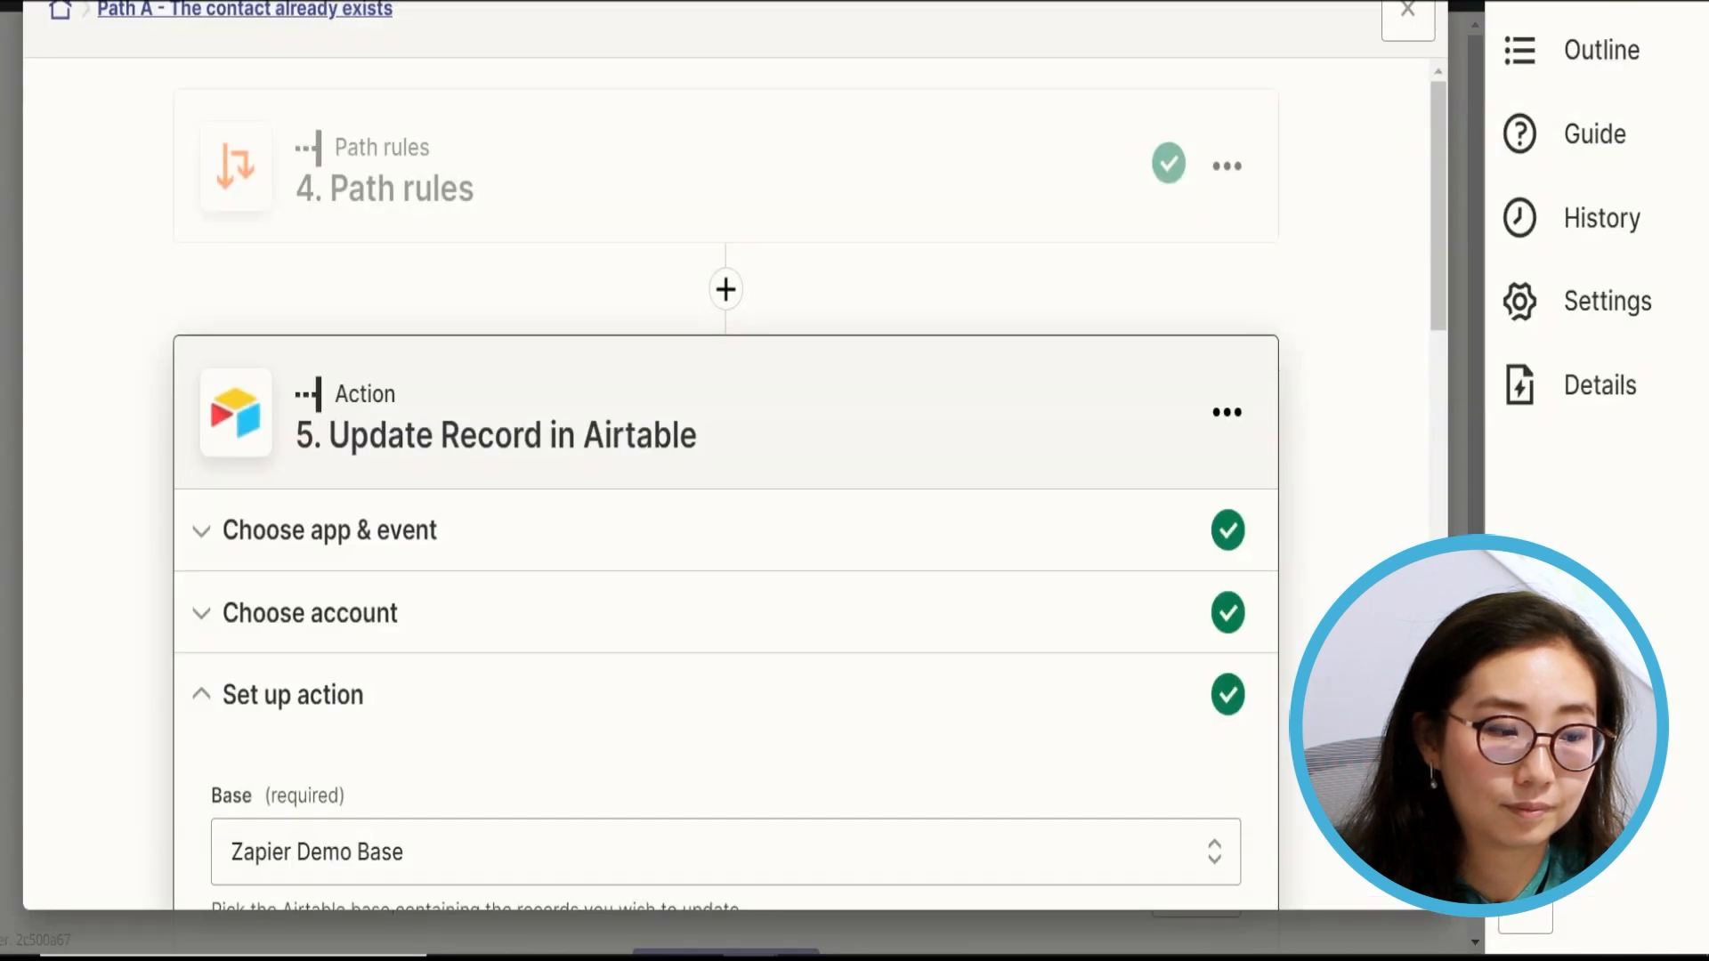
Step: Back in Zapier, refresh the Update Record action's fields and enter "This customer already existed" in Notes
scroll(744, 623, down, 10)
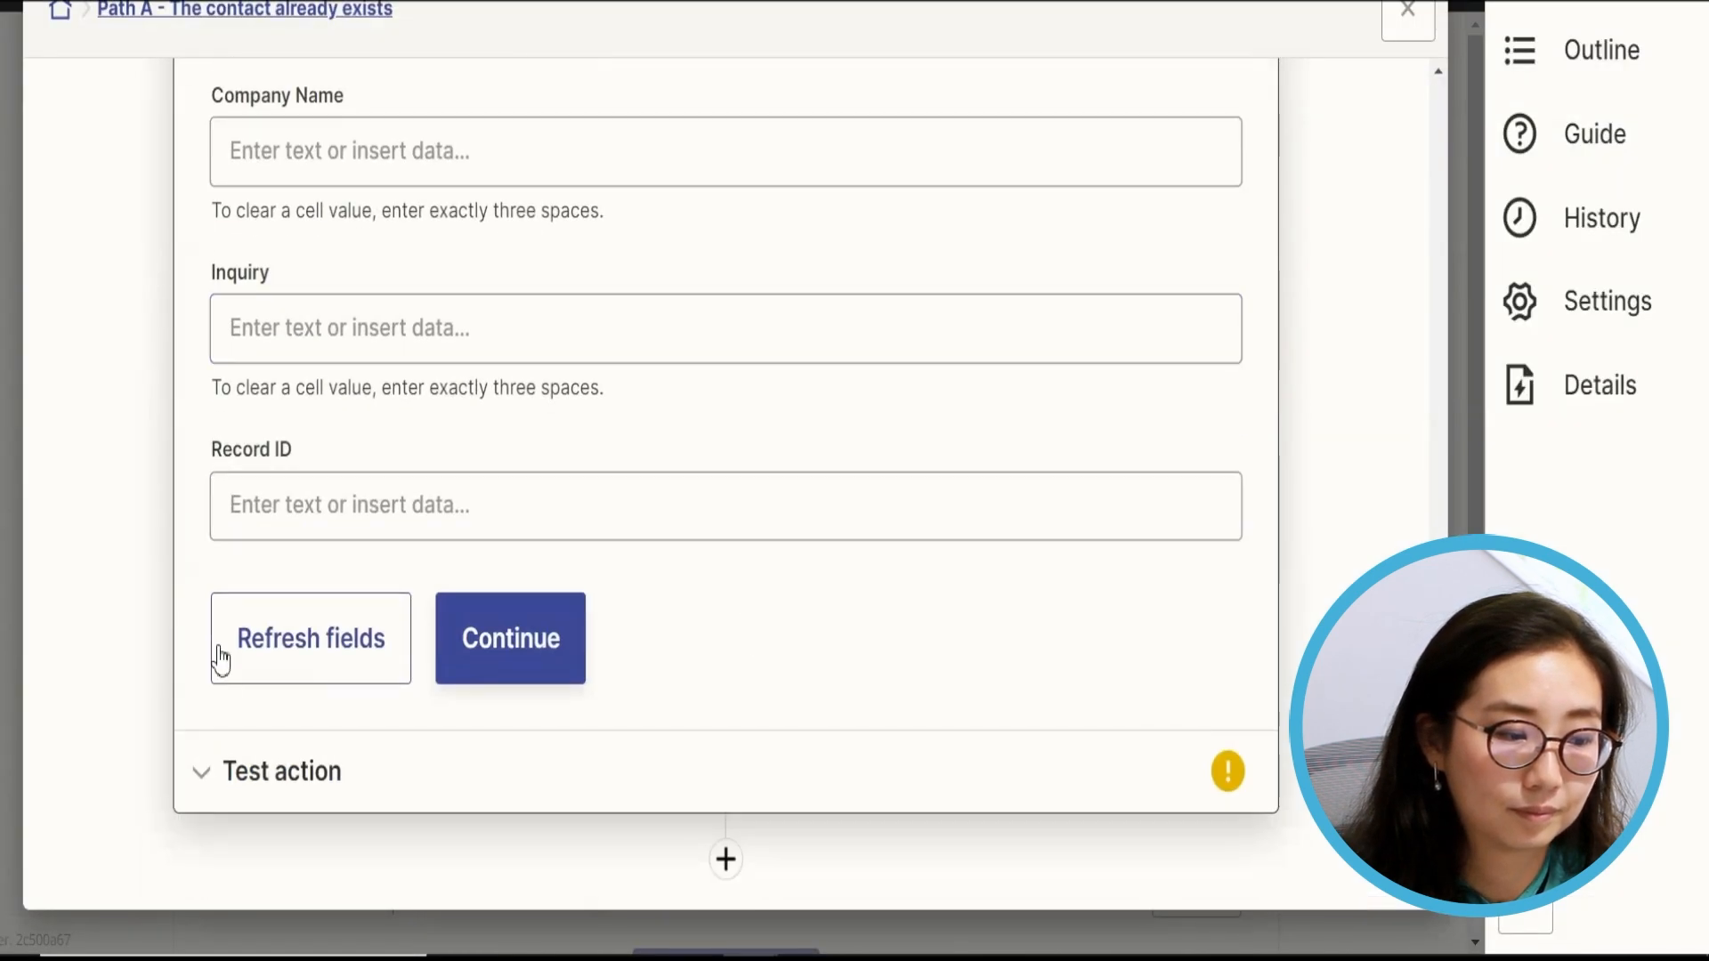
click(220, 661)
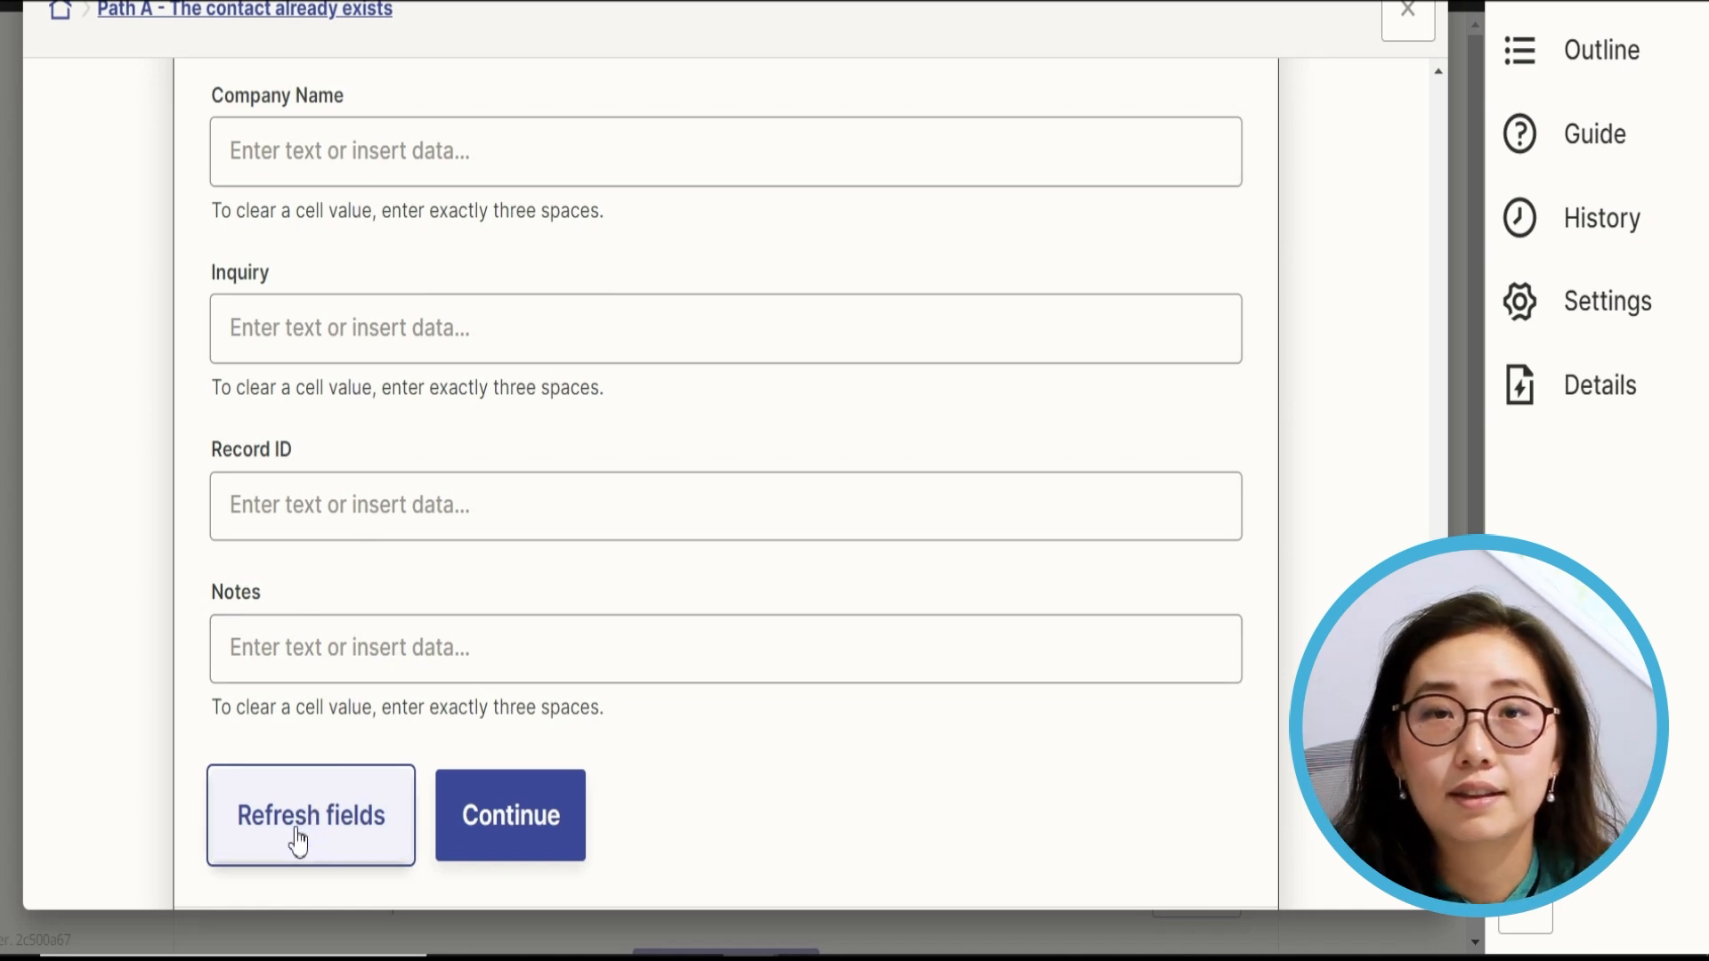
click(382, 644)
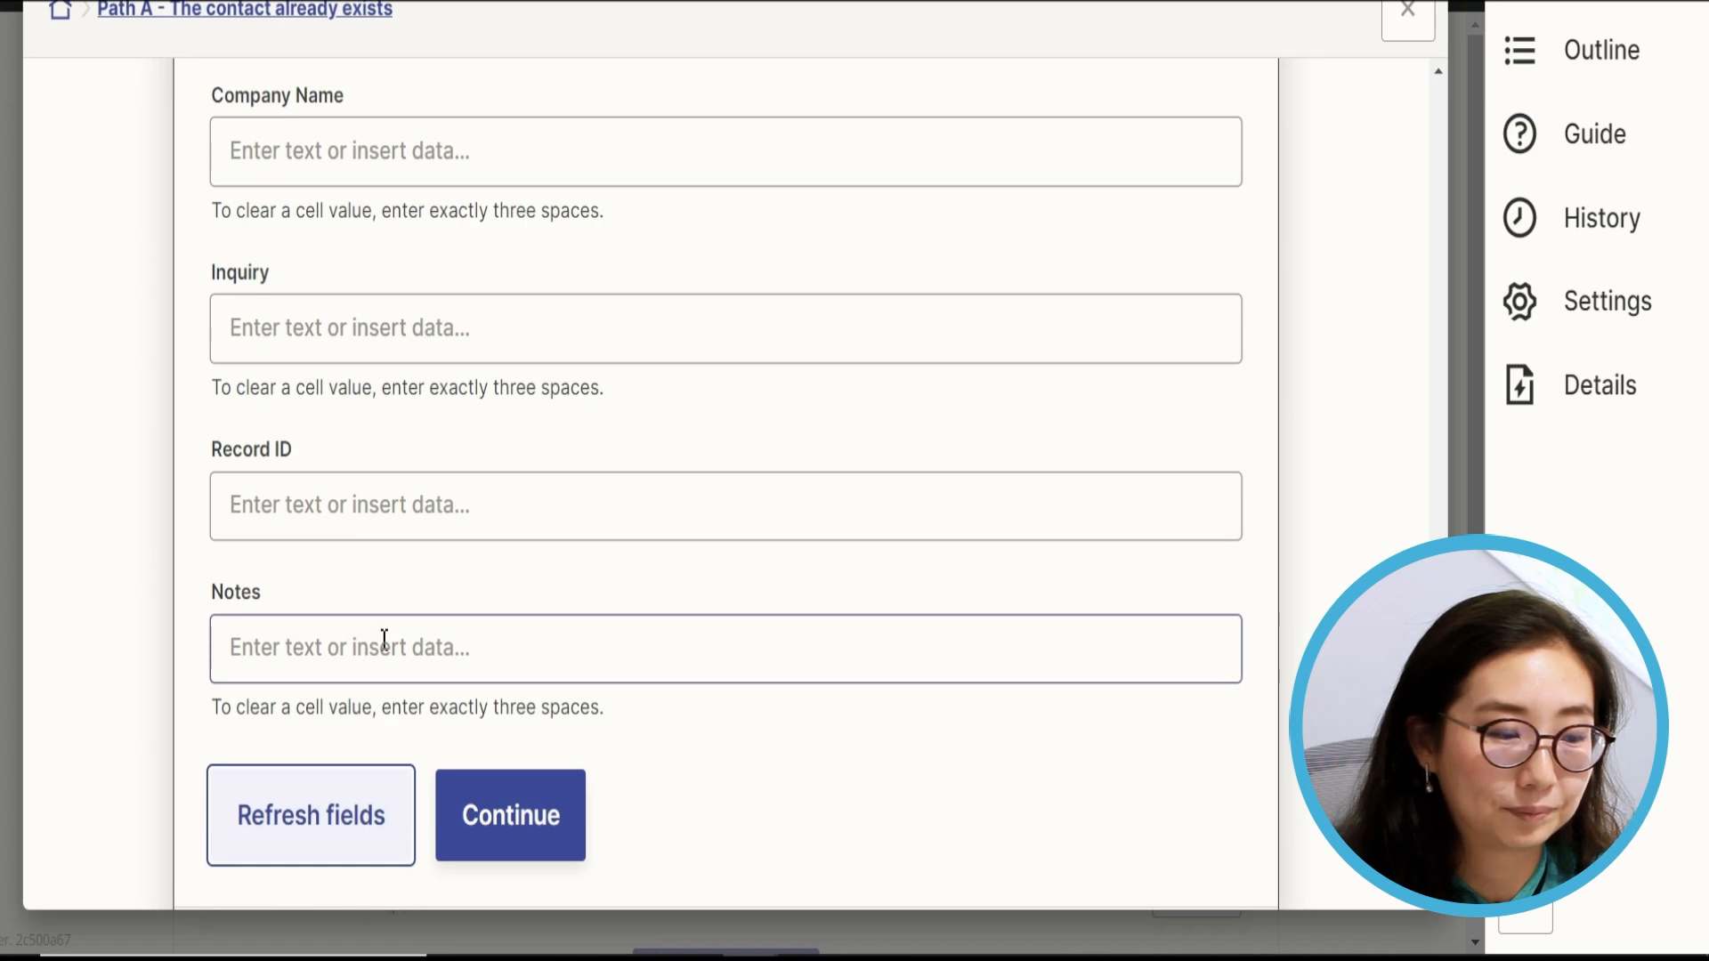
text(This customer sub)
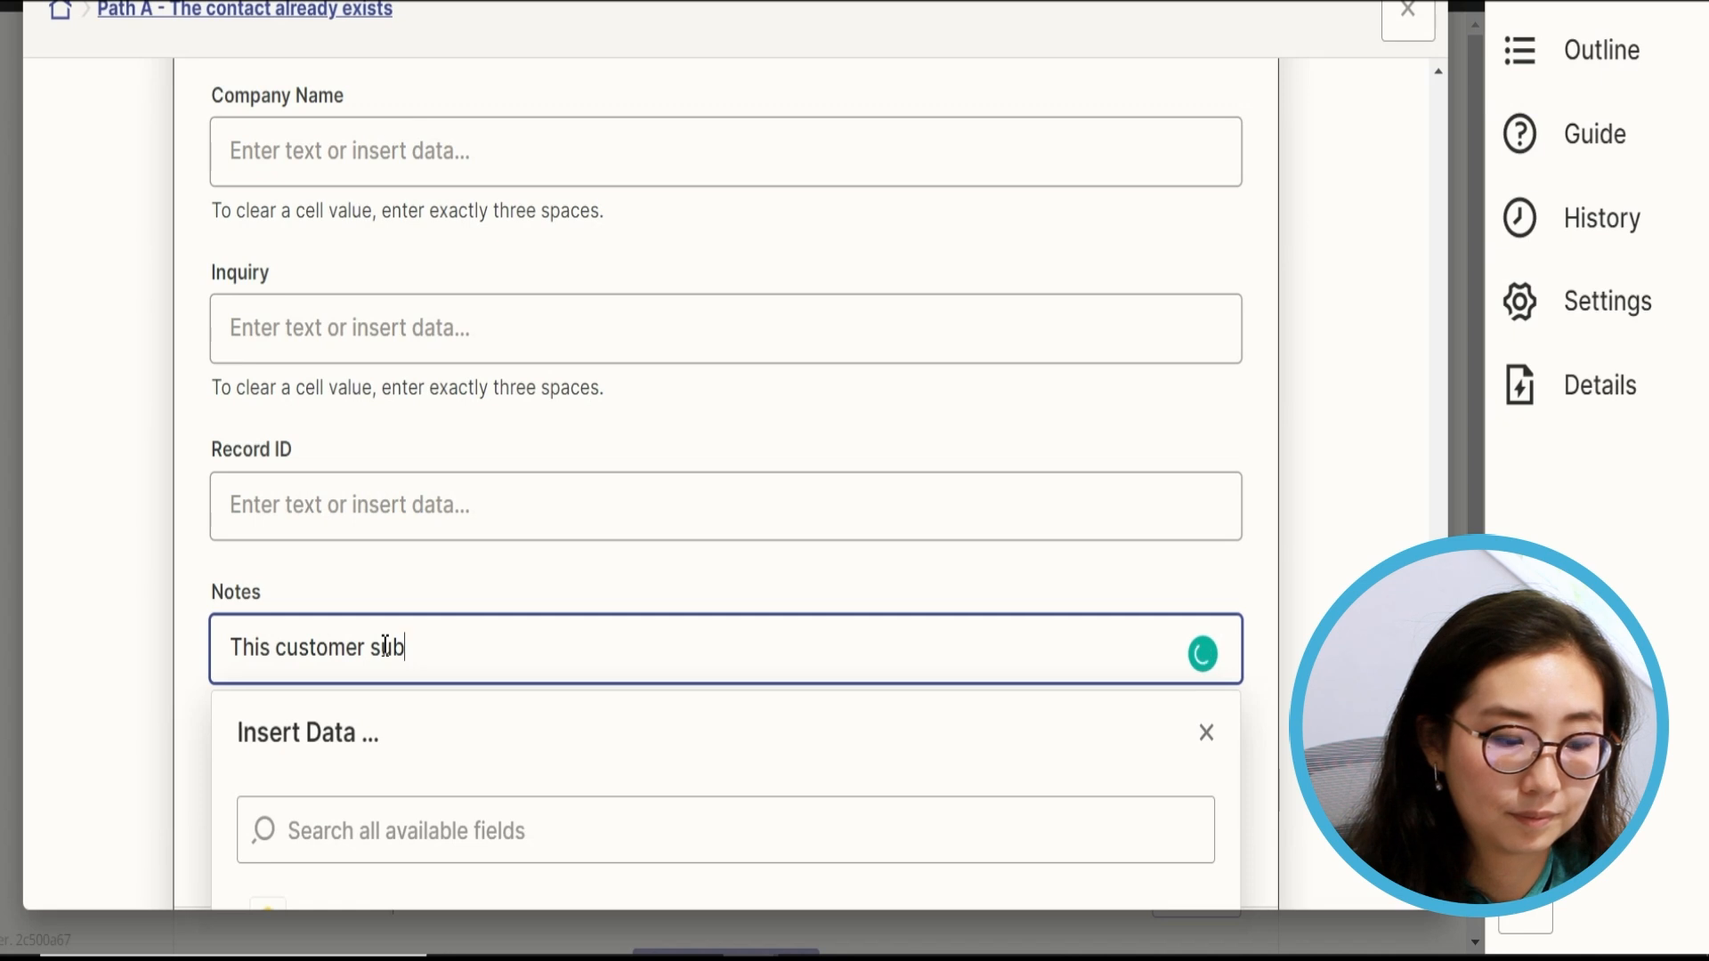
key(BackSpace)
key(BackSpace)
key(BackSpace)
text(alreayd)
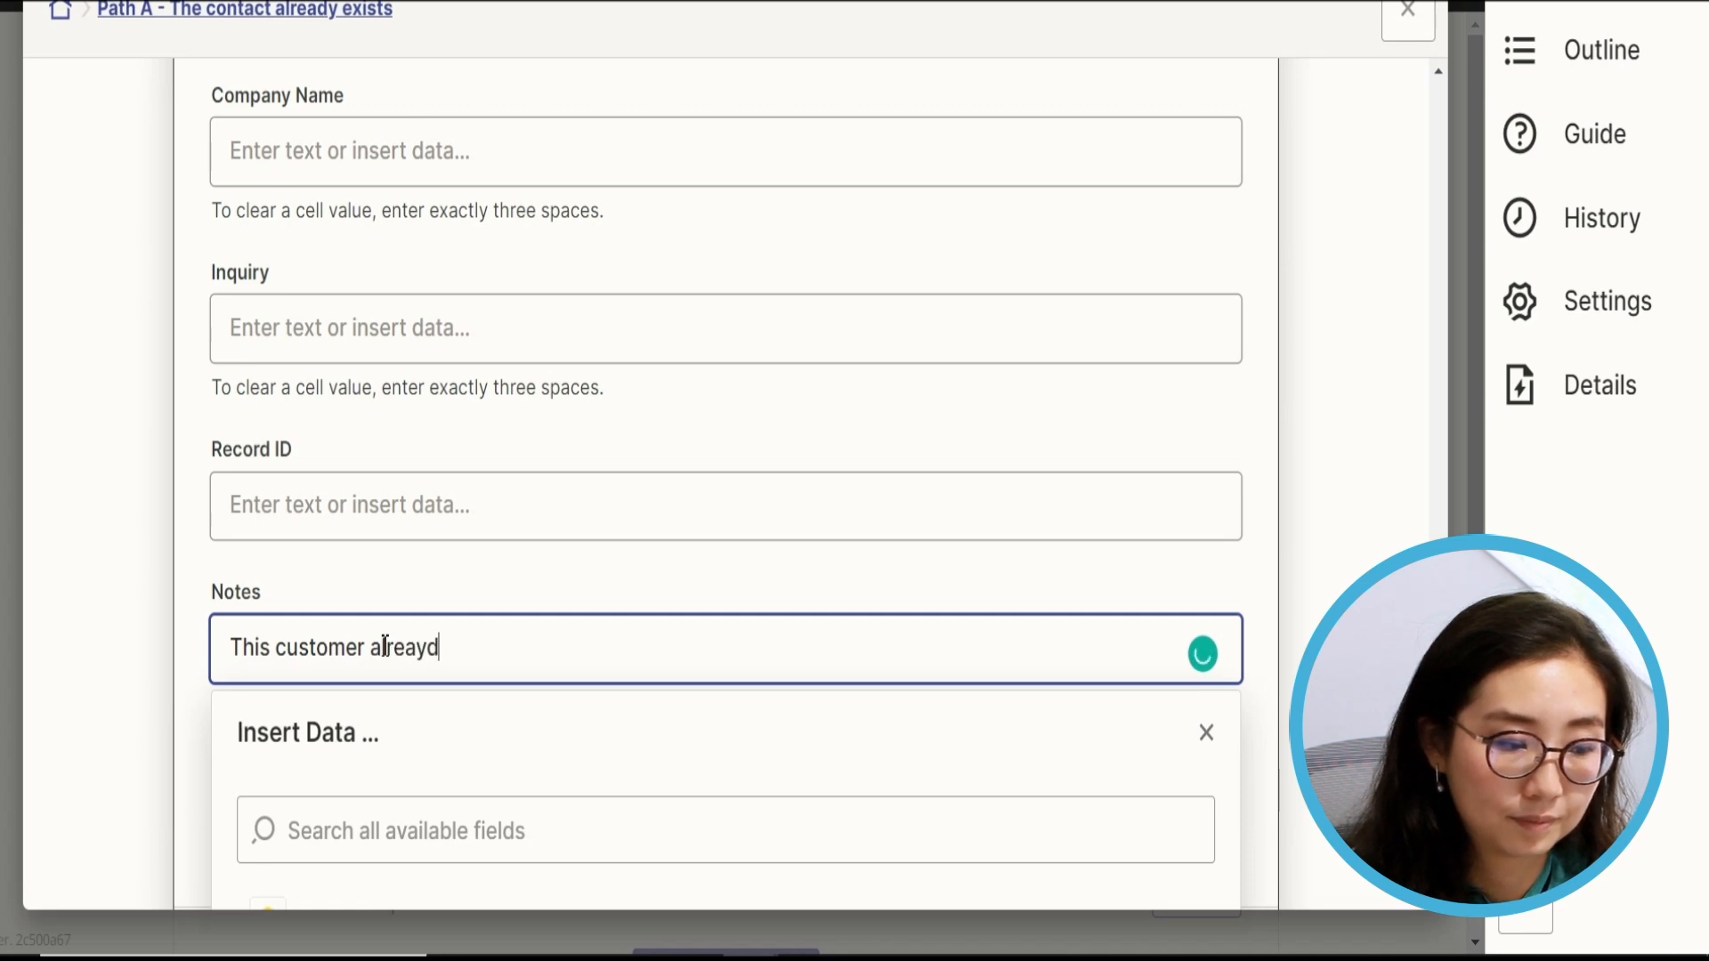
key(BackSpace)
key(BackSpace)
key(BackSpace)
text(dy e)
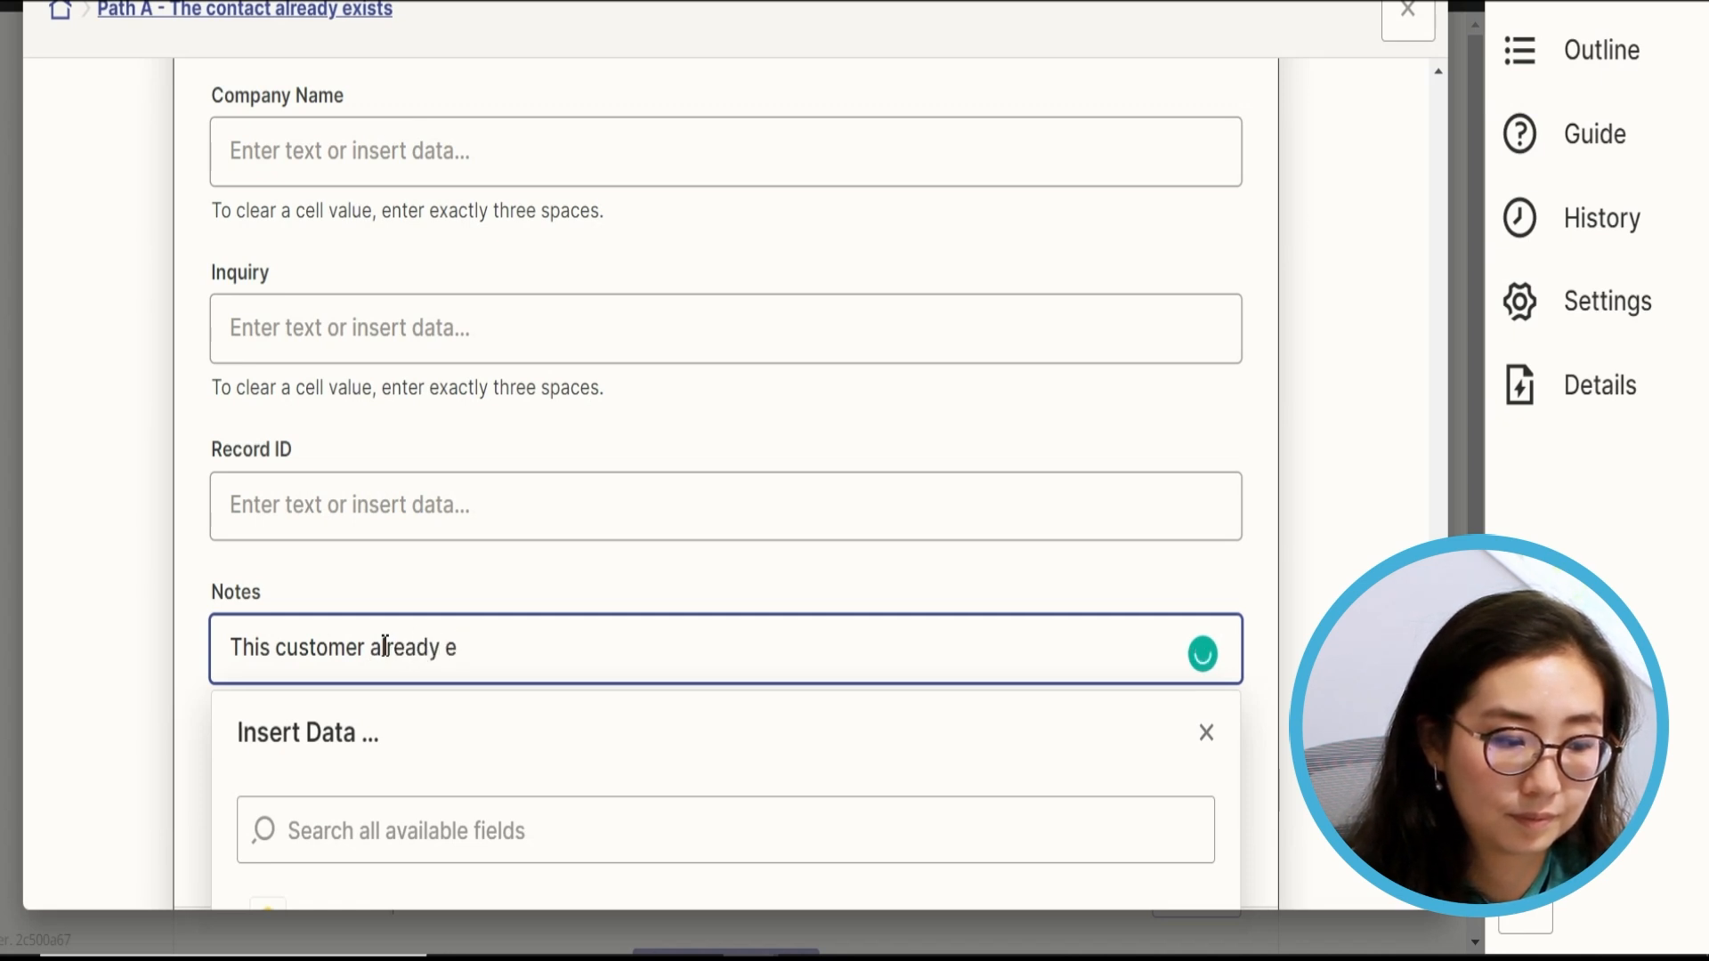
text(xisted )
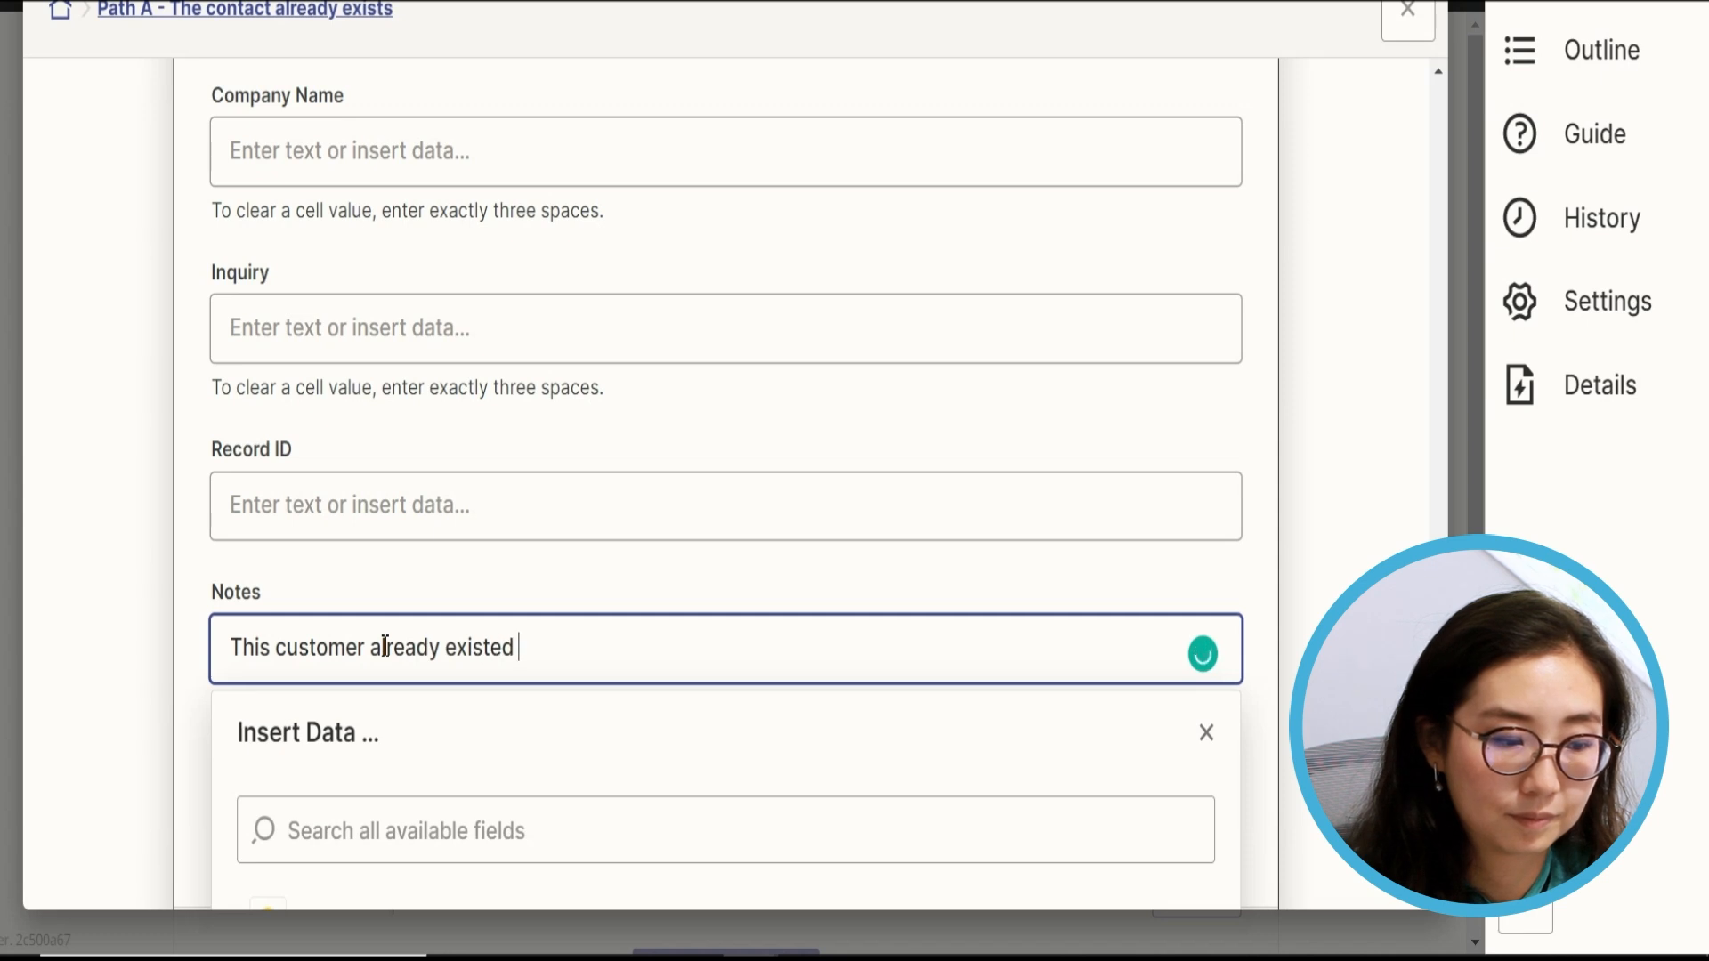
text(or they had mu)
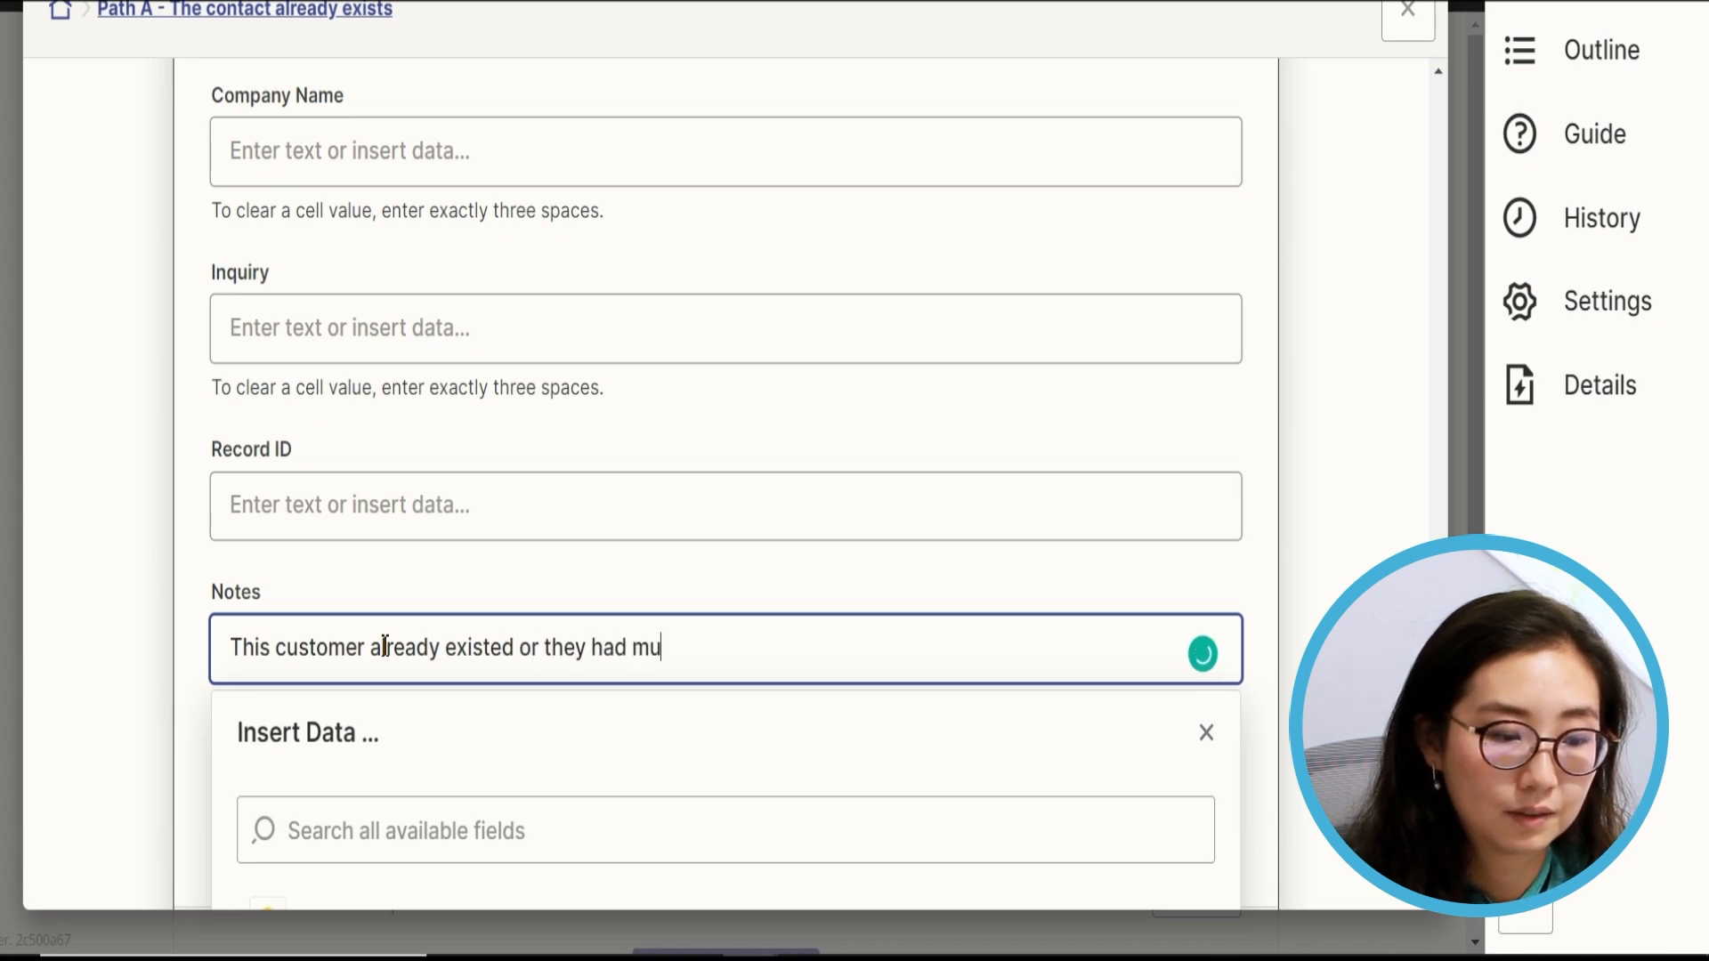
text(ltiple requests)
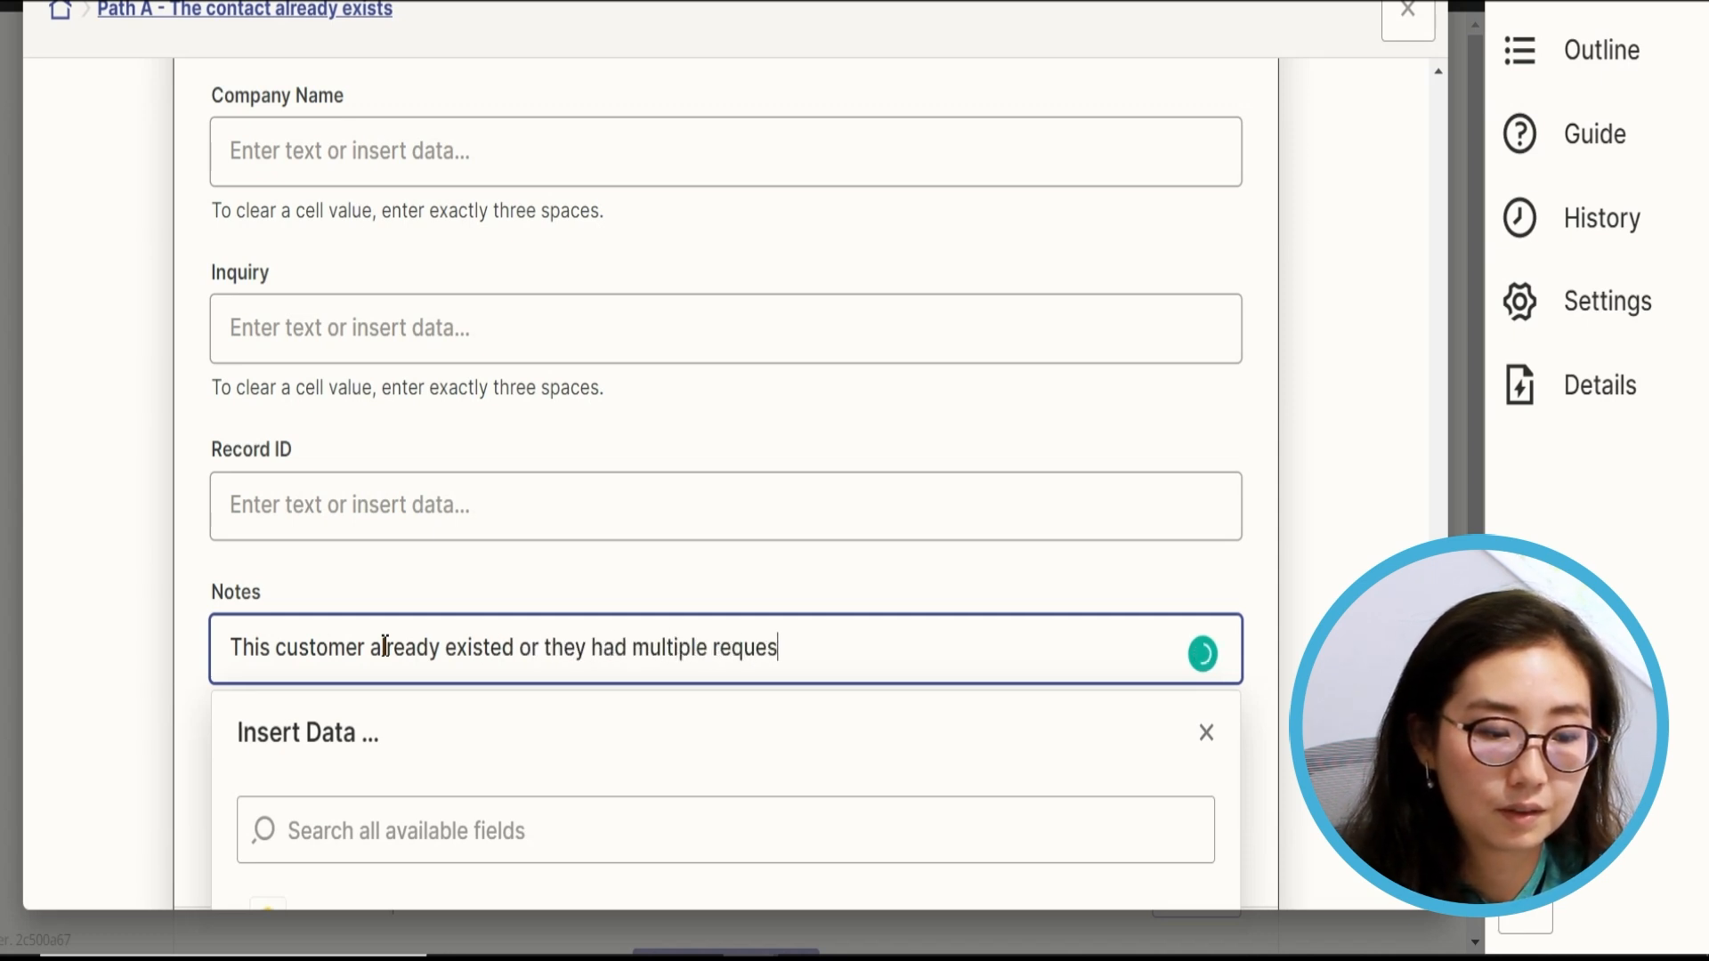
key(ctrl+shift+Left)
key(ctrl+shift+Left)
key(ctrl+shift+Left)
key(ctrl+shift+Left)
key(ctrl+shift+Left)
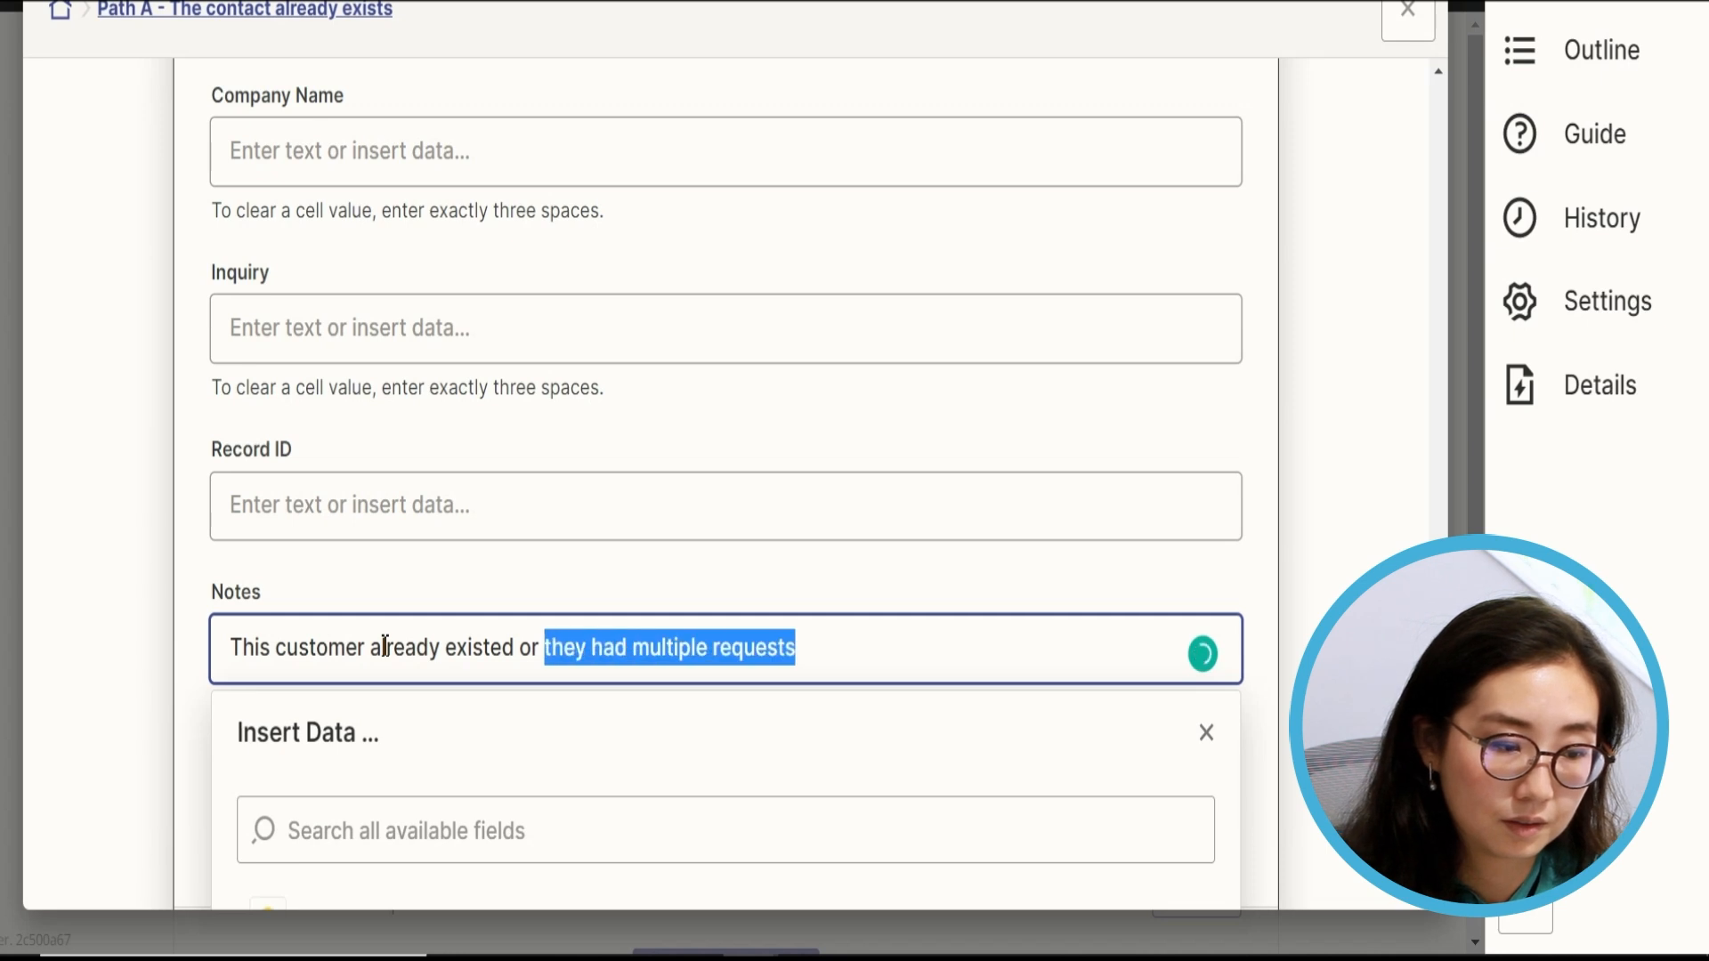
Step: Complete the Notes value so it reads "This customer already existed when they submitted their request." and dismiss the data suggestions
text(when they )
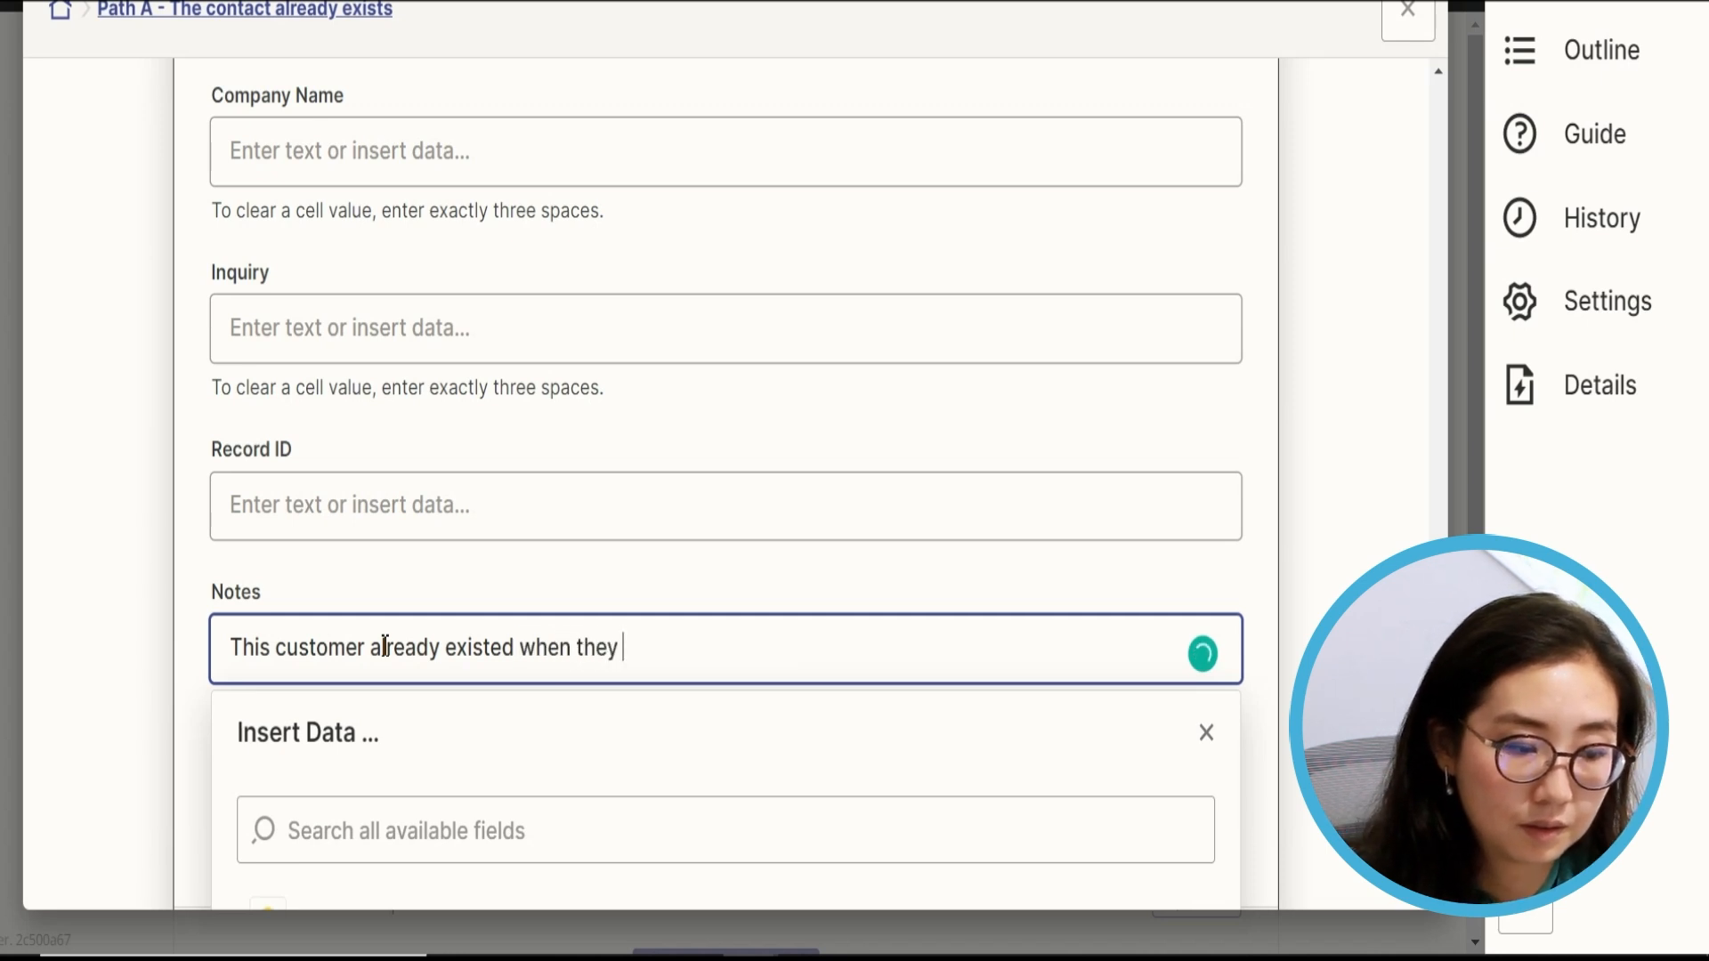
text(submit)
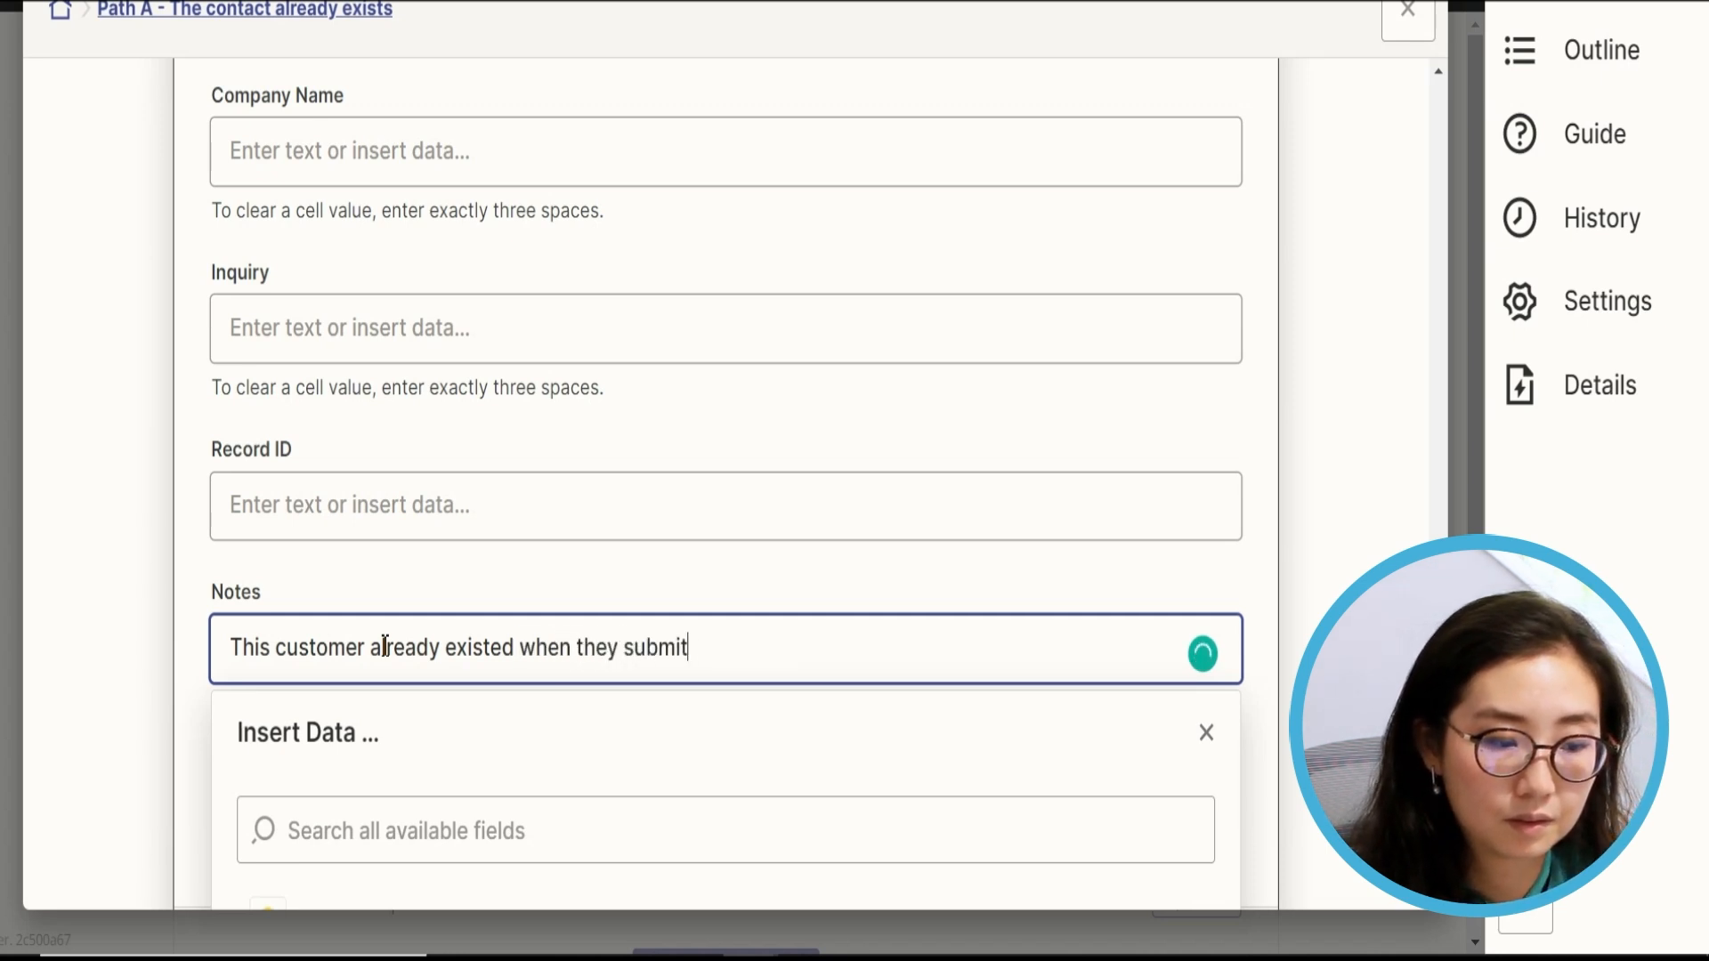
text(ted their request)
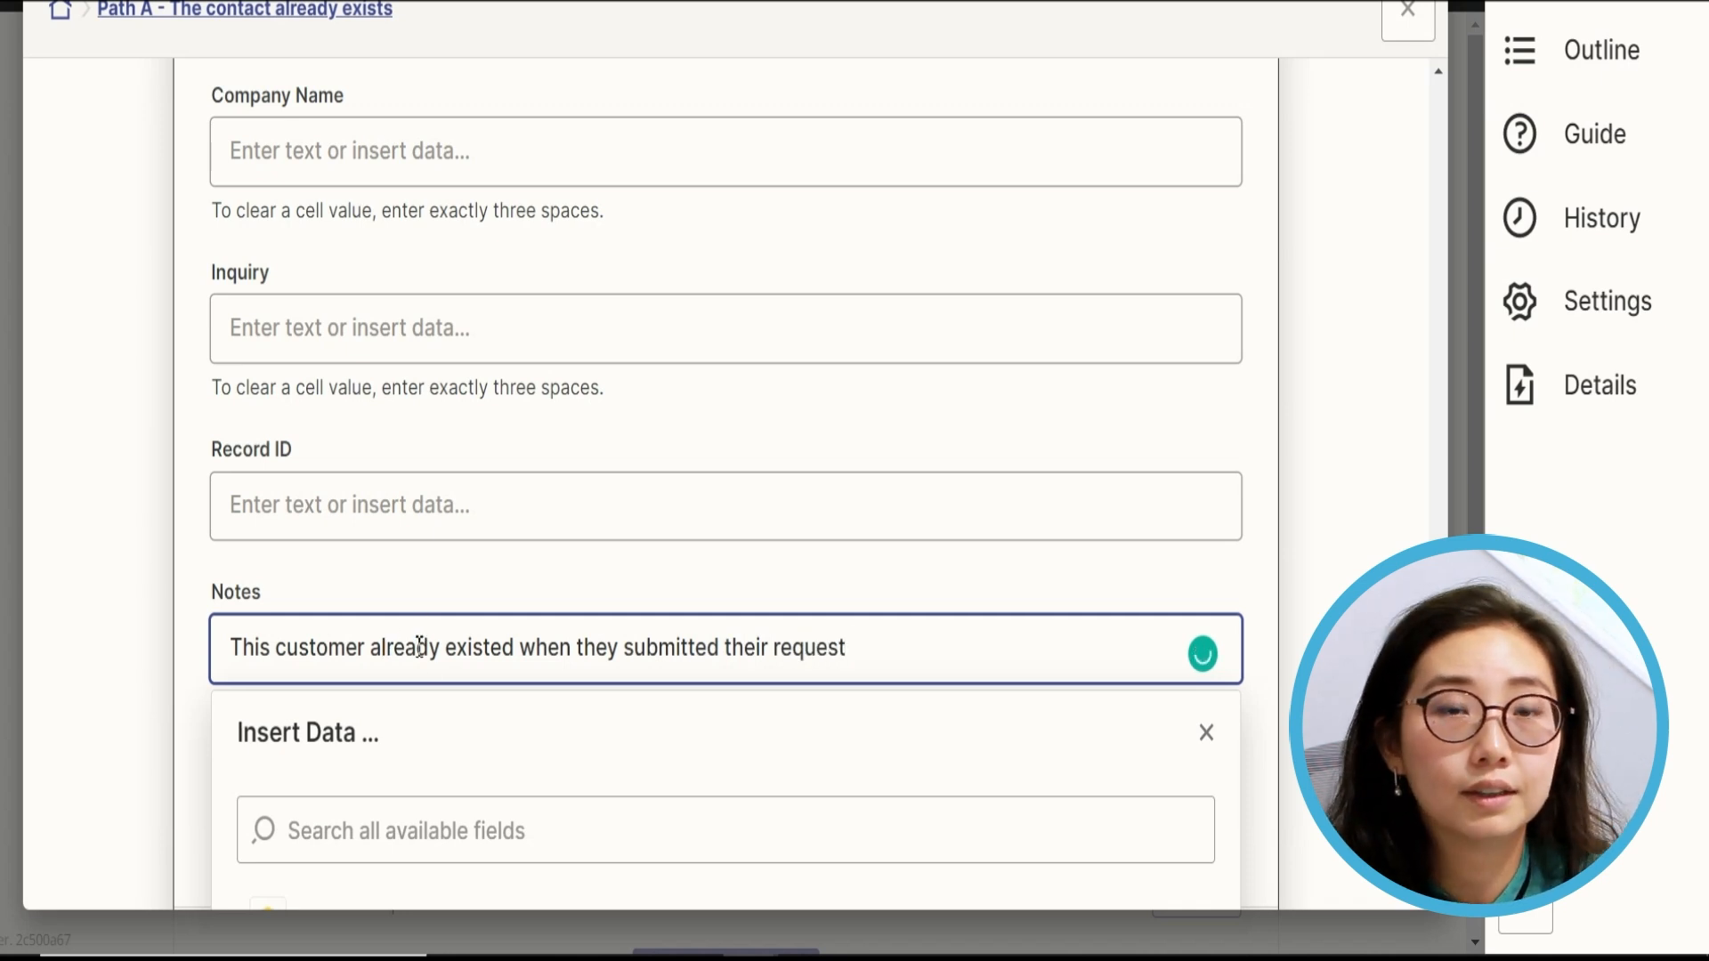
text(.)
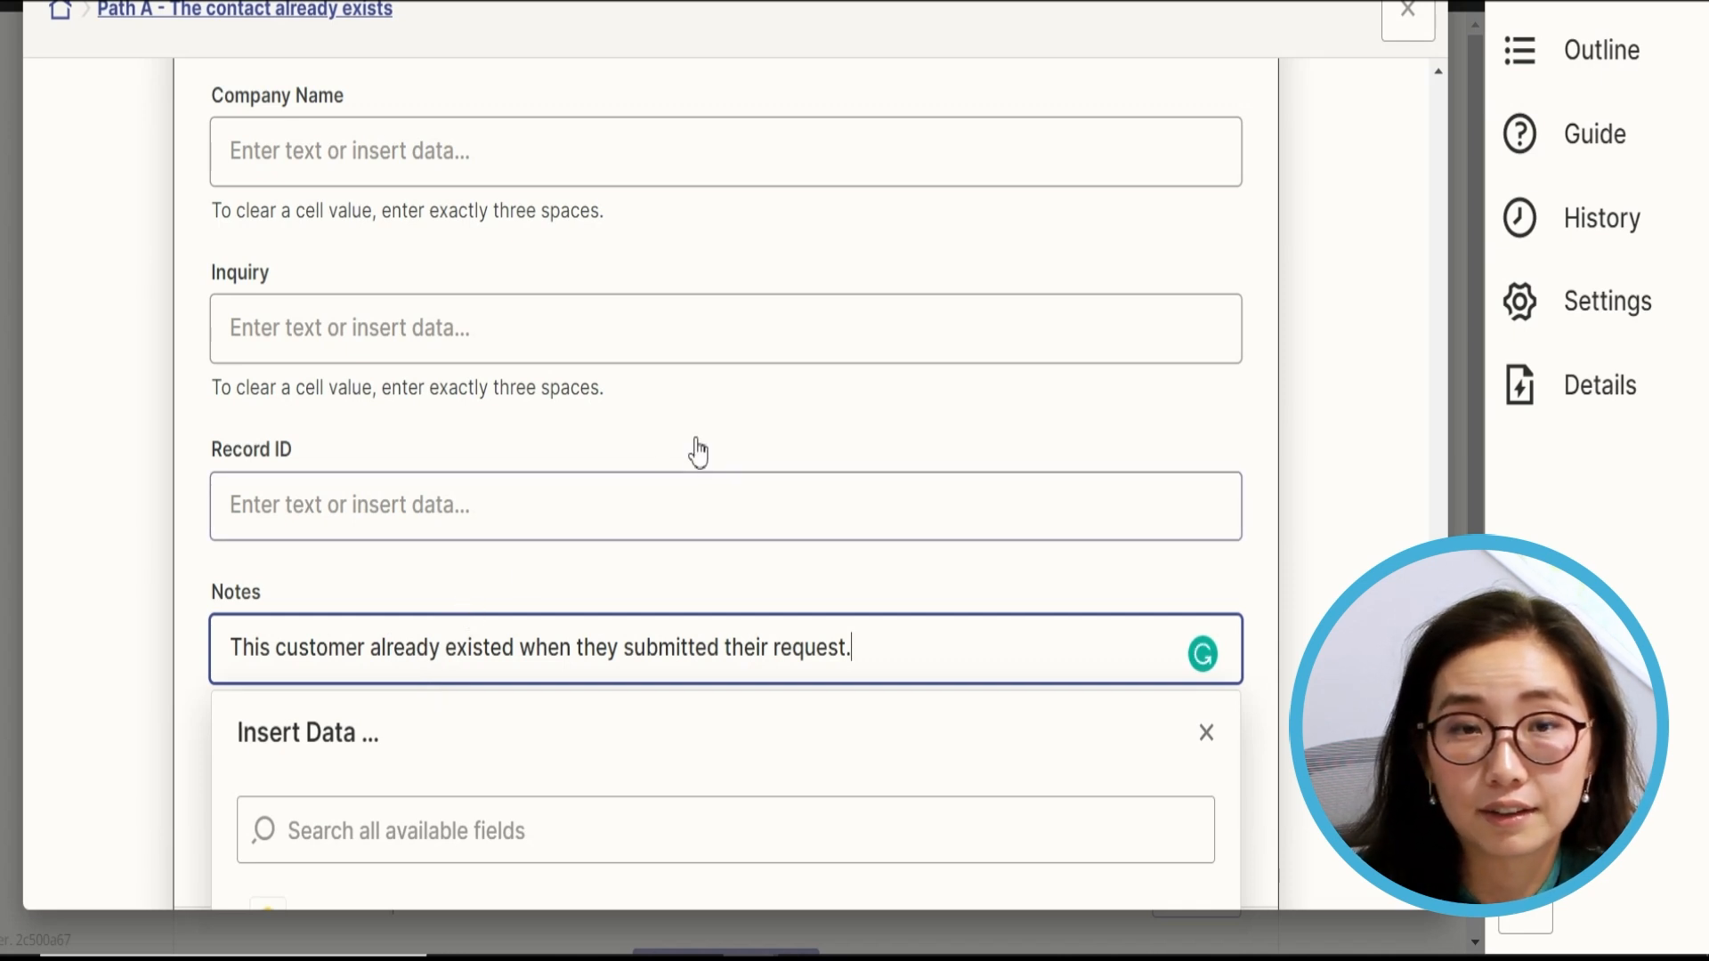
scroll(750, 415, down, 3)
click(151, 468)
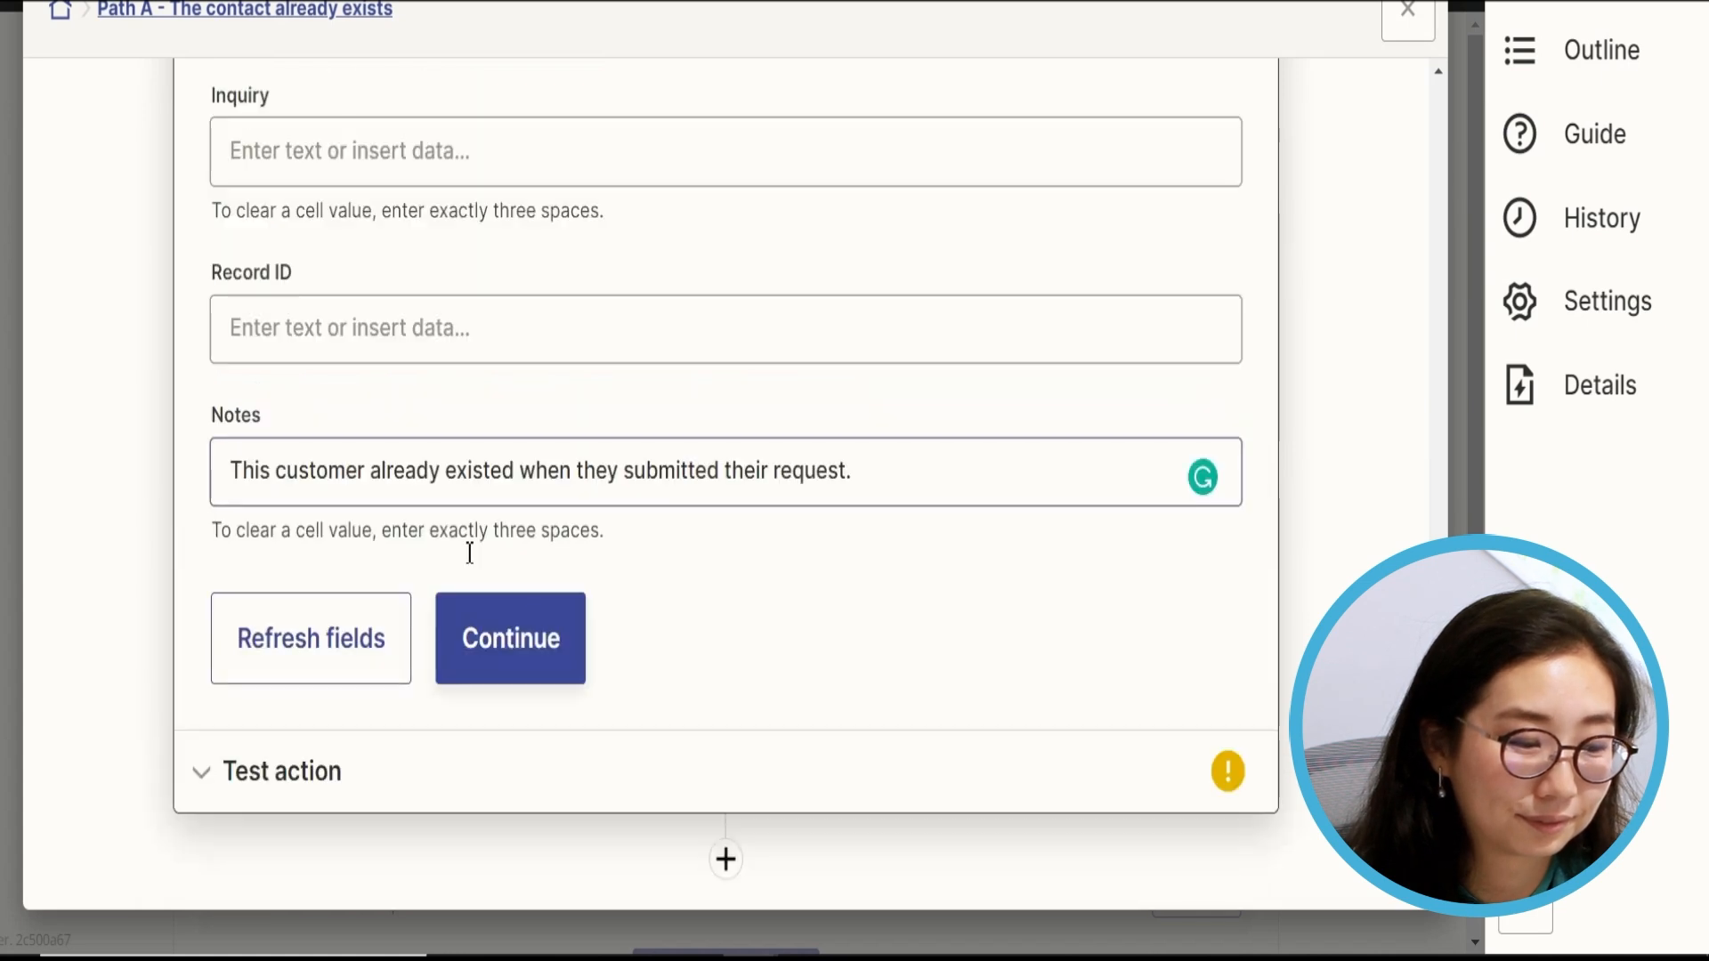
Step: Finish setting up the Update Record action and run its test for review
click(532, 670)
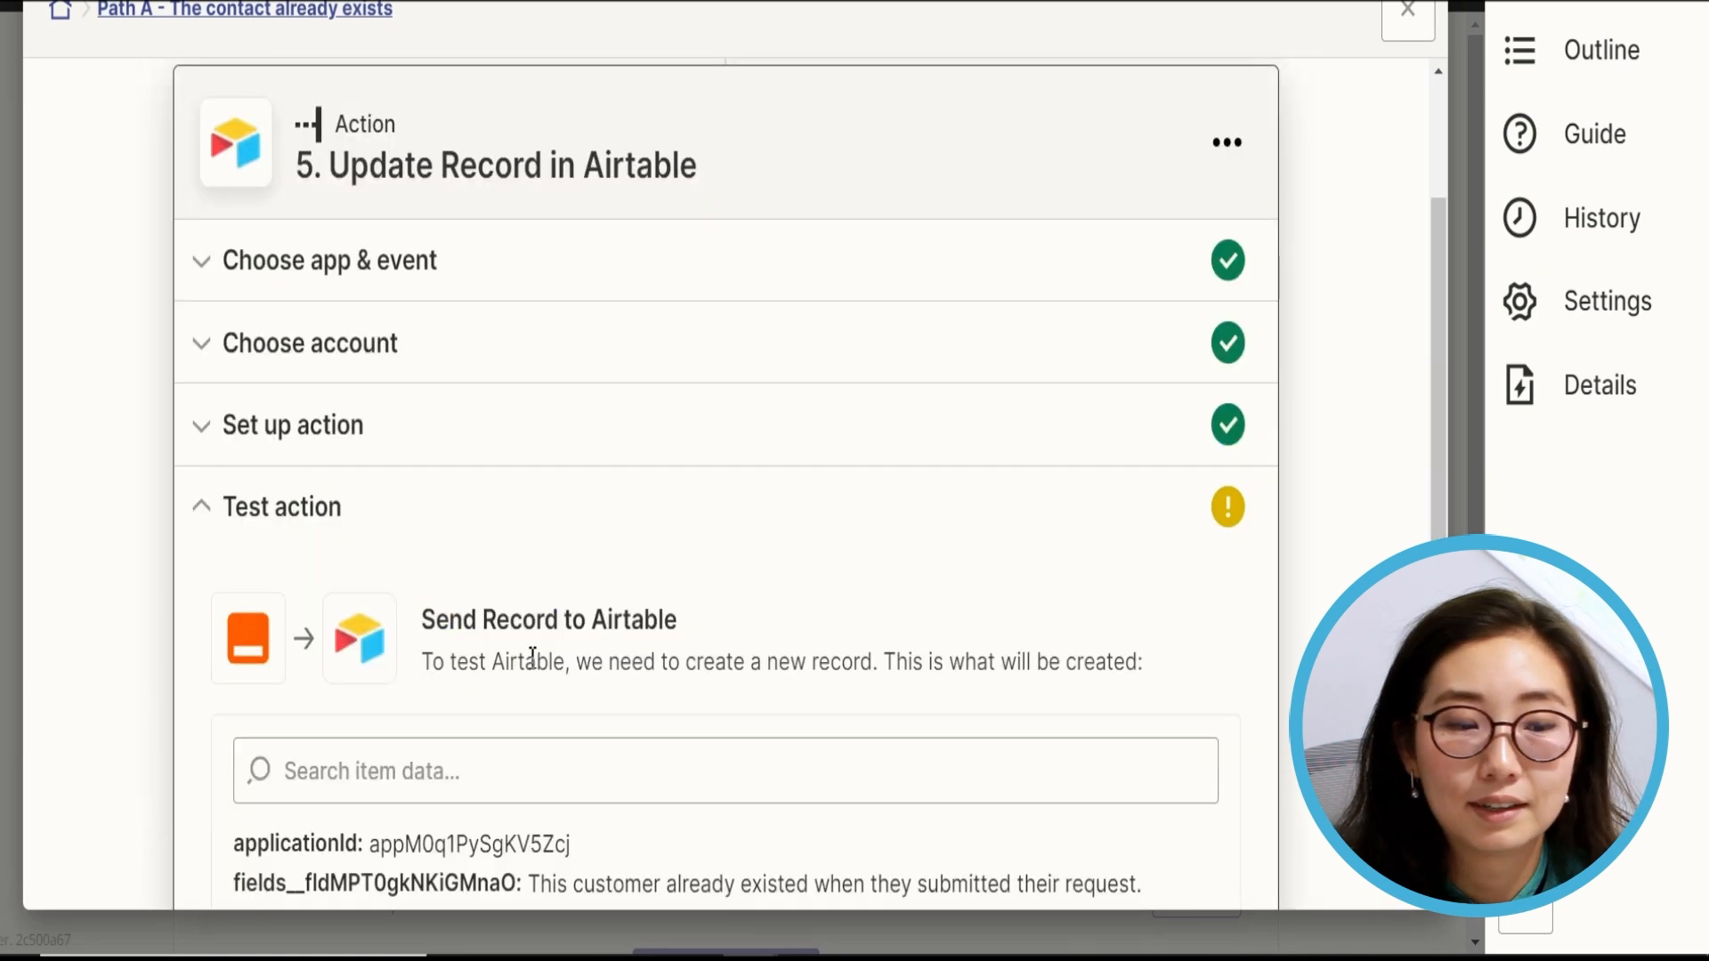
scroll(544, 646, down, 8)
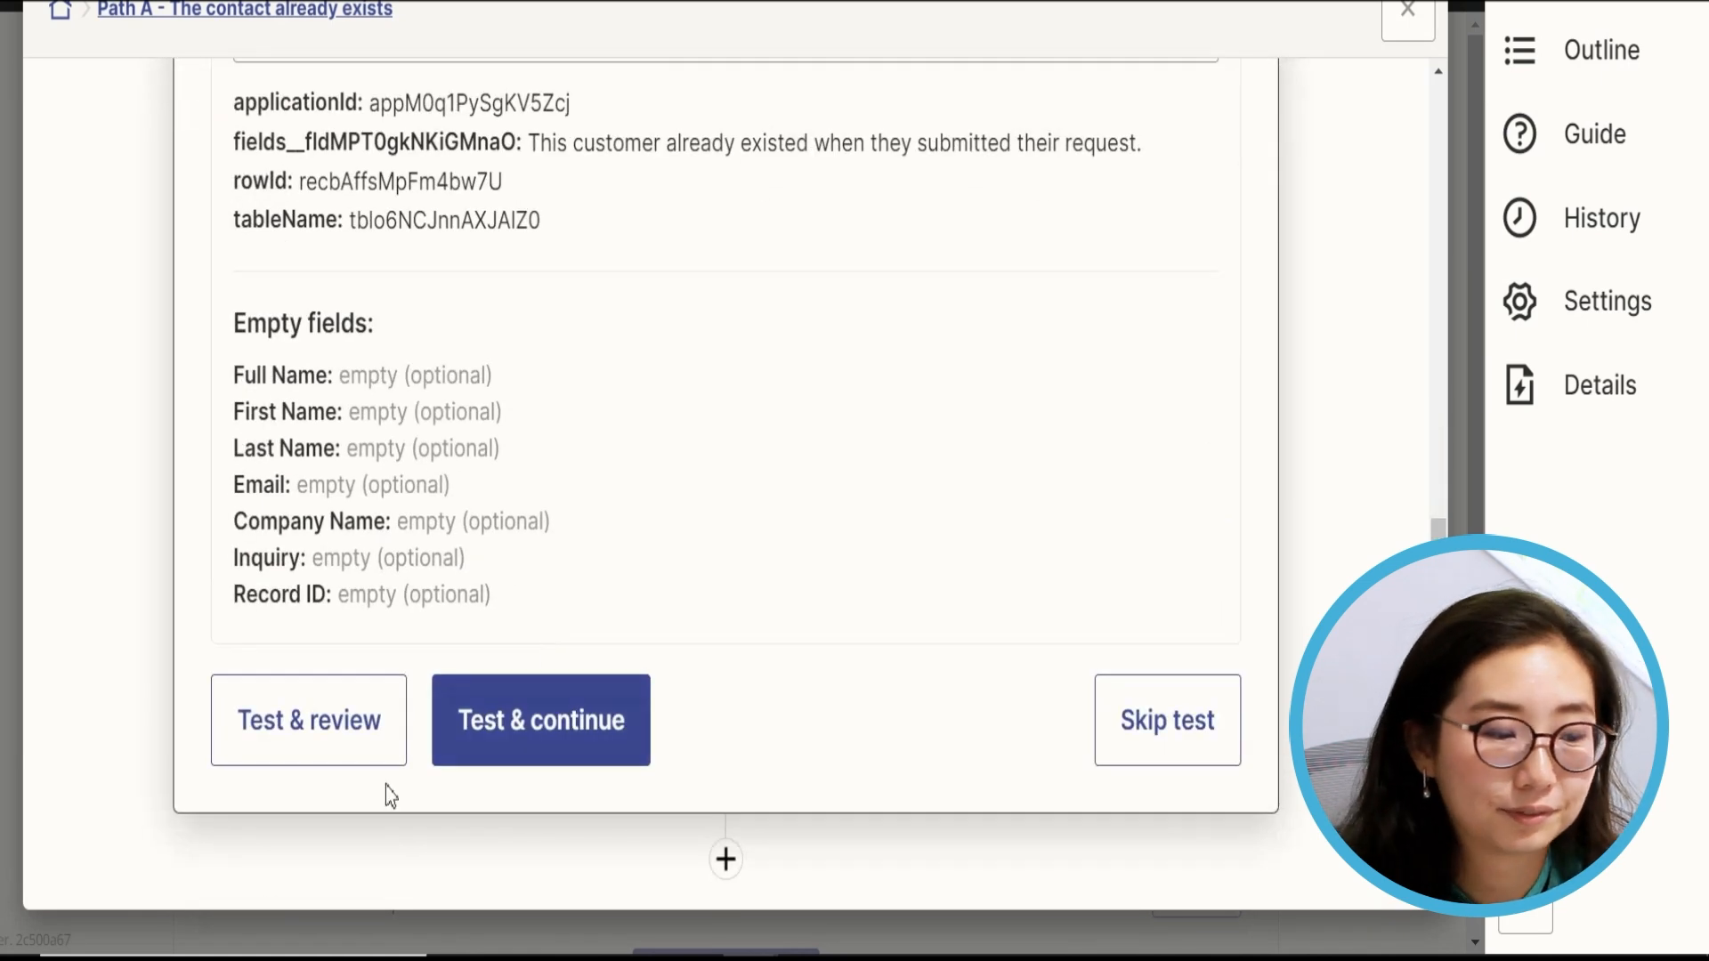
click(364, 737)
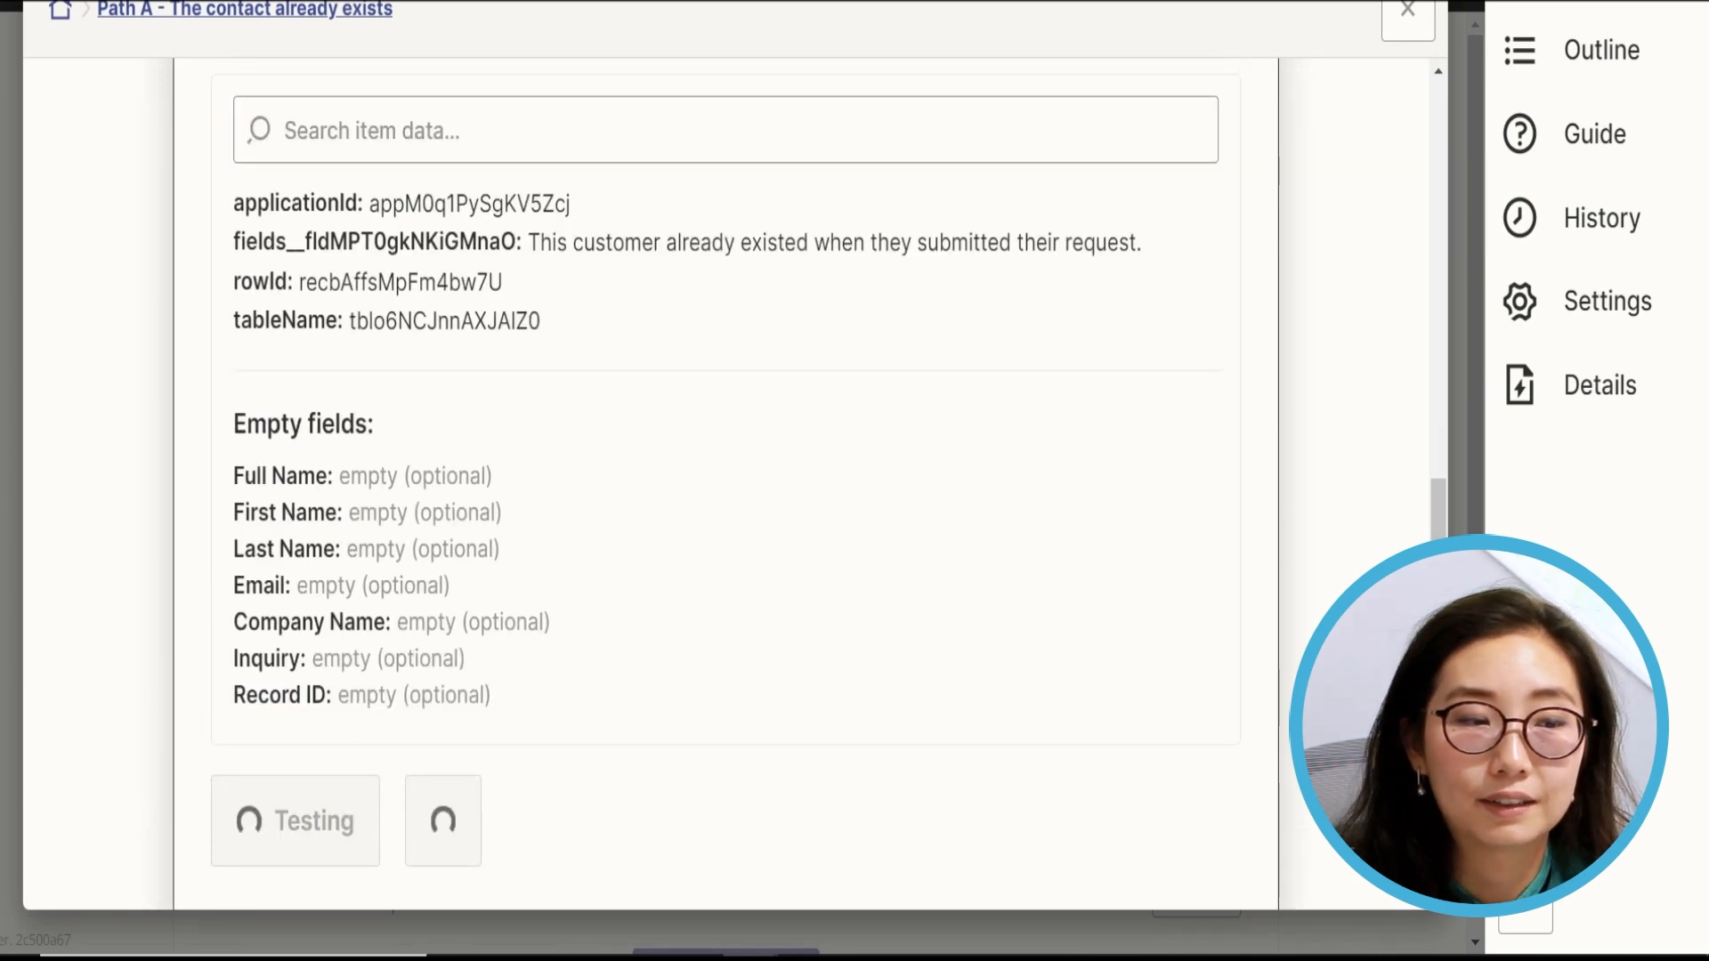